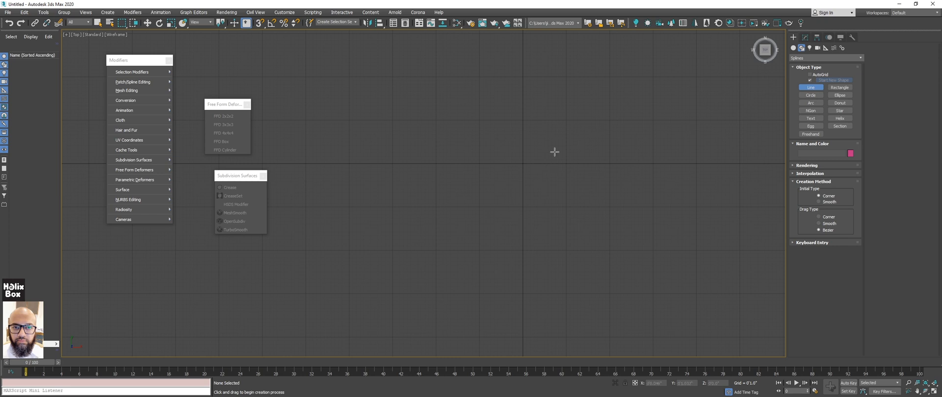
Turn on grid snapping and begin a line with a vertical segment 5 inches tall, drawn upward.
middle_drag(548, 145, 447, 212)
scroll(554, 163, up, 2)
middle_drag(571, 157, 514, 186)
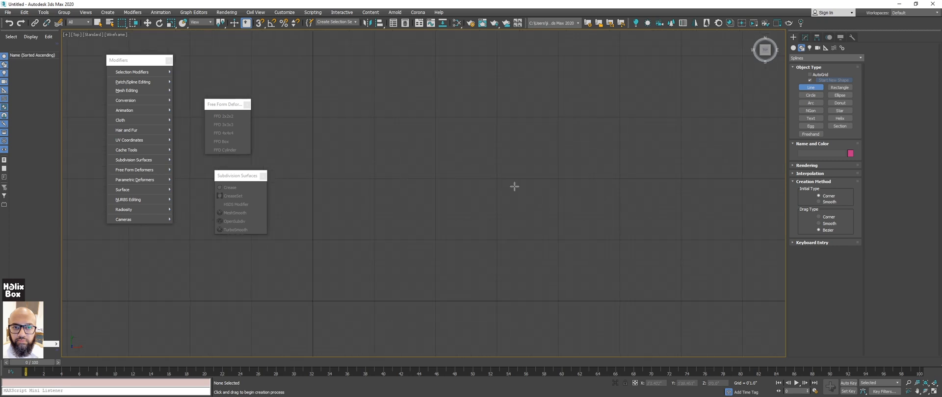
scroll(593, 171, up, 2)
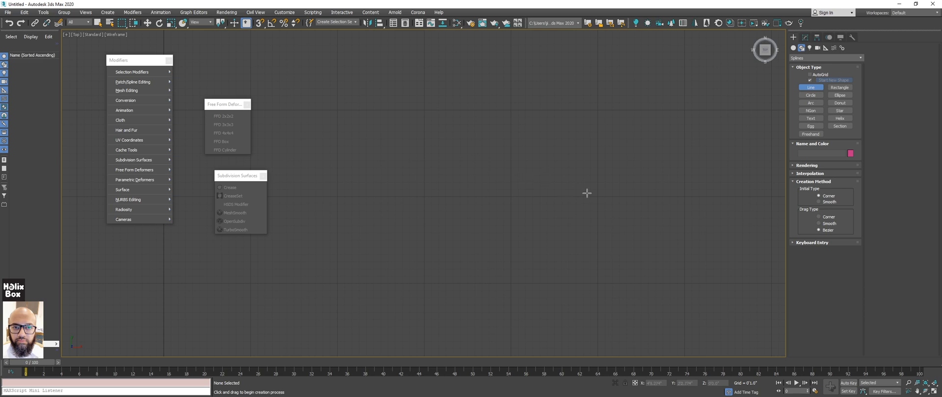
middle_drag(597, 196, 580, 203)
key(s)
click(562, 207)
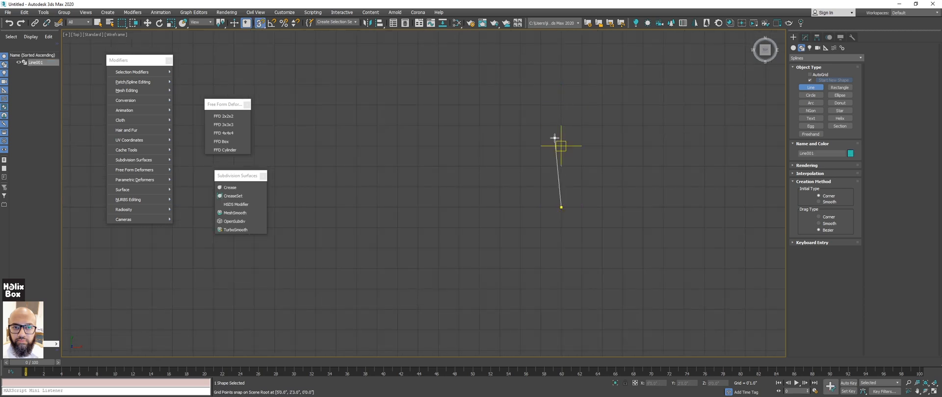
scroll(557, 139, down, 3)
middle_drag(557, 139, 546, 187)
click(549, 176)
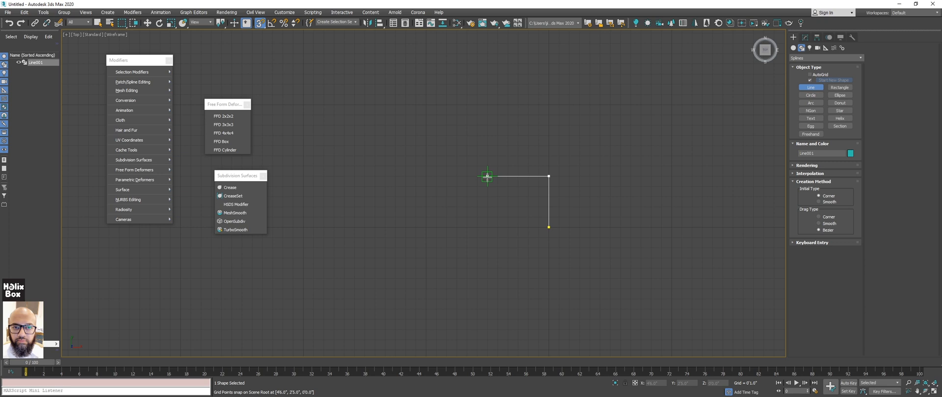
Continue the line with a slanted corner, a 4-inch top edge and an 8-inch side going down, leaving the bottom open.
click(488, 176)
key(BackSpace)
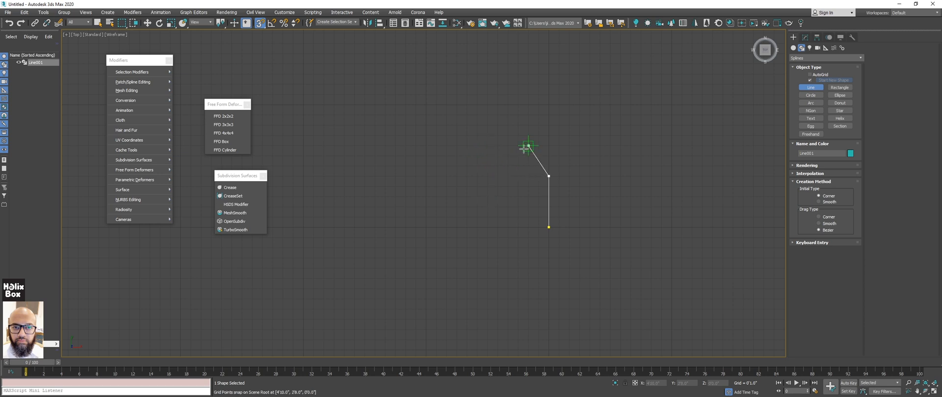
click(528, 146)
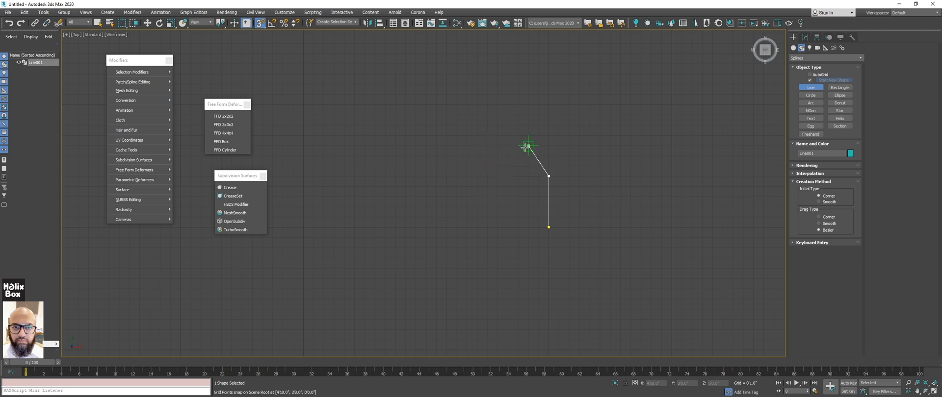
click(487, 146)
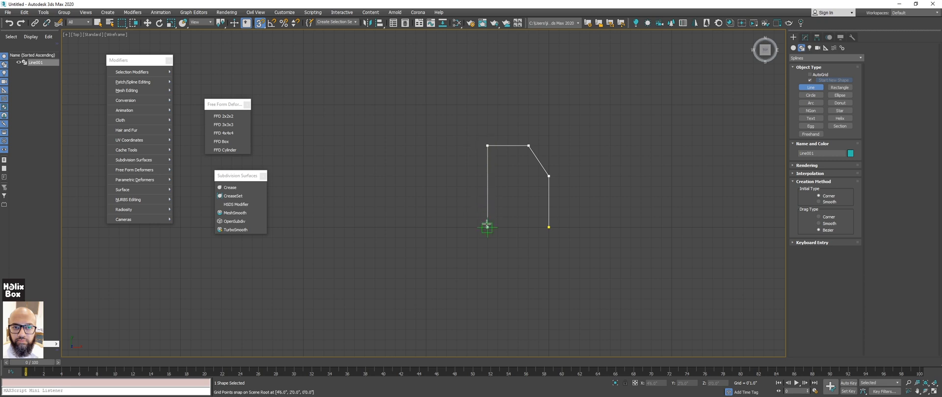
click(487, 227)
right_click(416, 218)
middle_drag(450, 164, 455, 178)
Add a horizontal line about 14 inches long to the same shape, running outward from its left side 1 inch below the top.
click(803, 37)
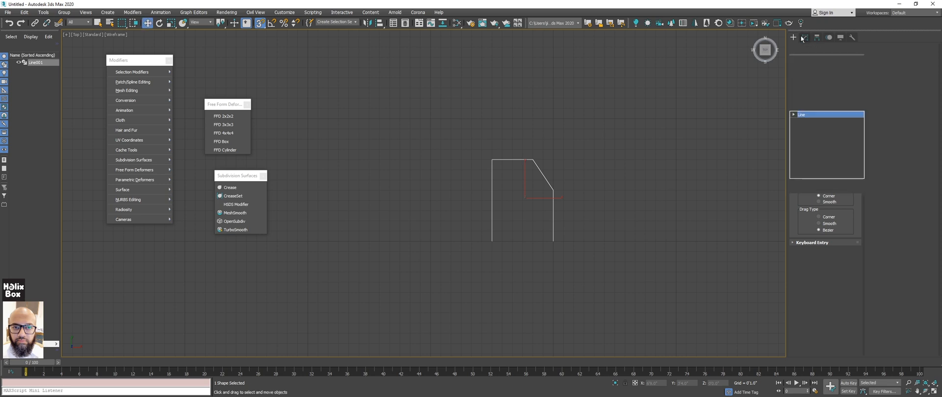
click(891, 78)
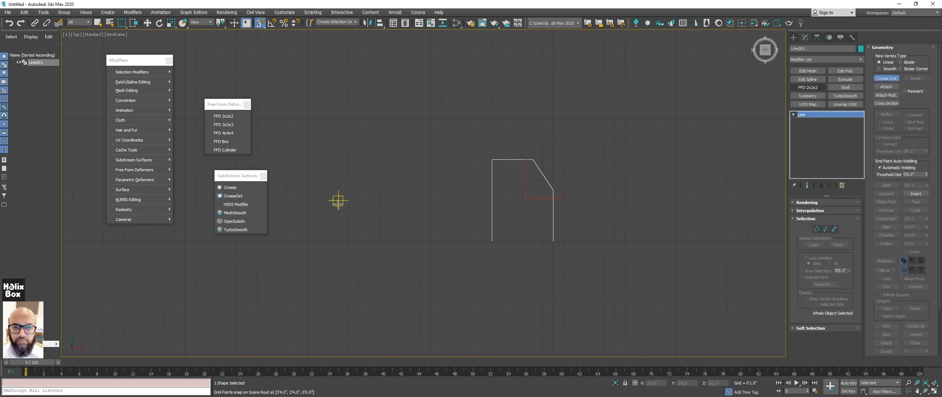
middle_drag(420, 211, 435, 216)
click(508, 195)
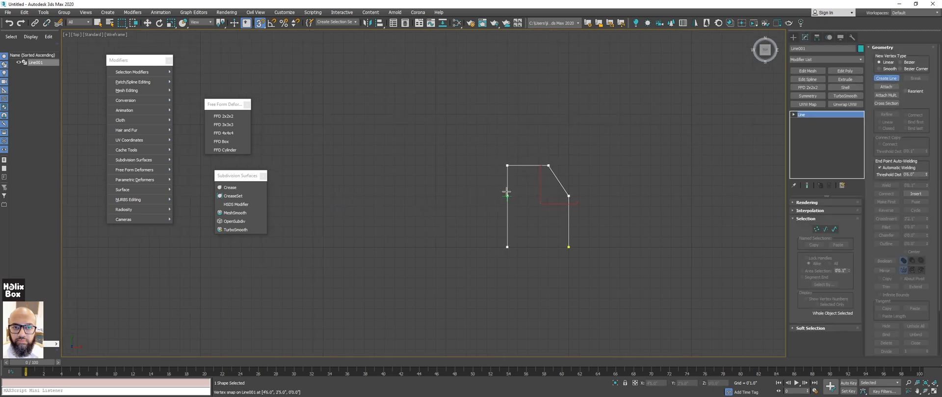
right_click(469, 183)
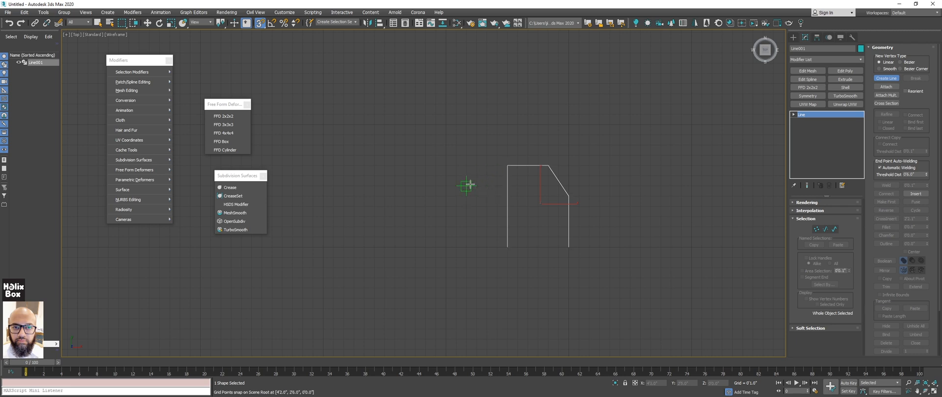
scroll(506, 178, up, 3)
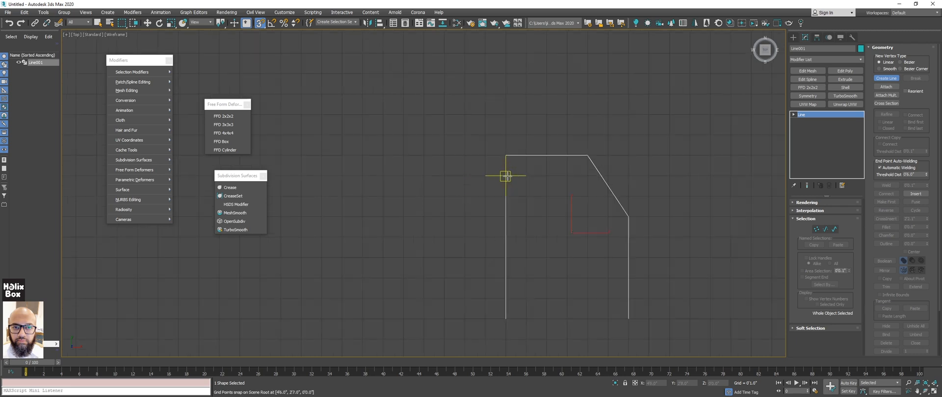
click(505, 176)
middle_drag(331, 181, 492, 201)
scroll(492, 200, down, 3)
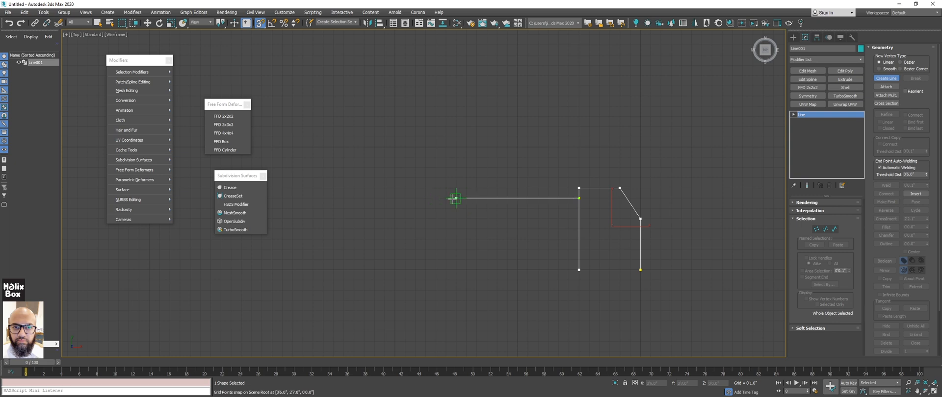
click(436, 198)
right_click(506, 219)
Add a 2-foot horizontal line to the shape, running outward from its right side 1 inch above the base, and finish line creation.
middle_drag(742, 249, 483, 215)
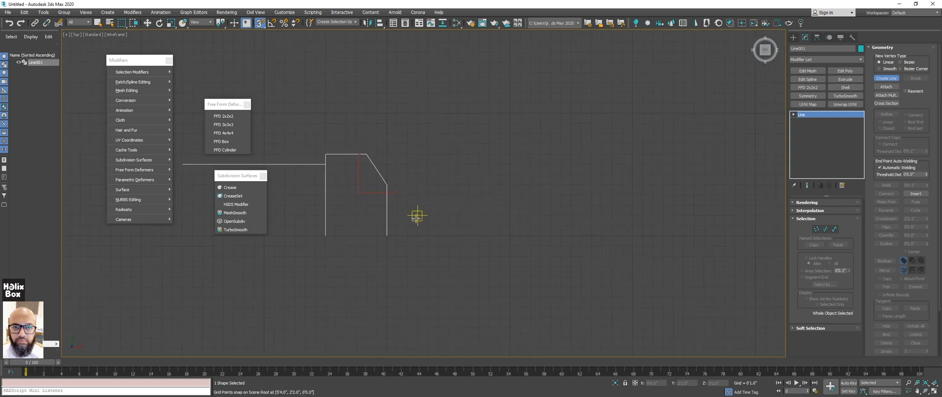
click(386, 225)
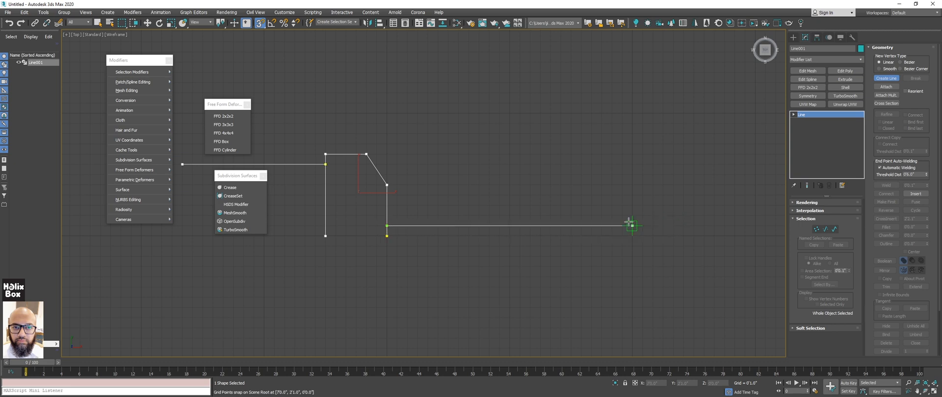
click(633, 226)
right_click(397, 181)
middle_drag(397, 175, 513, 207)
scroll(454, 187, down, 3)
right_click(503, 198)
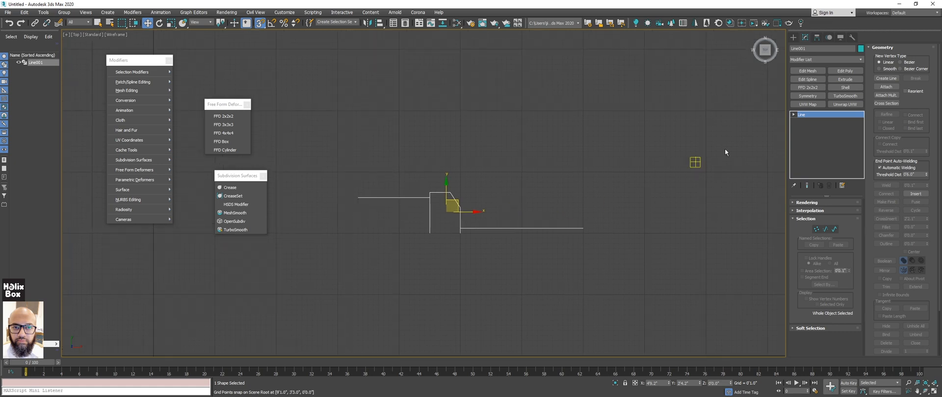
Move the shape so the outer end of its long lower line sits at the origin's vertical axis, just above the horizontal axis.
middle_drag(341, 206, 561, 204)
scroll(562, 204, down, 3)
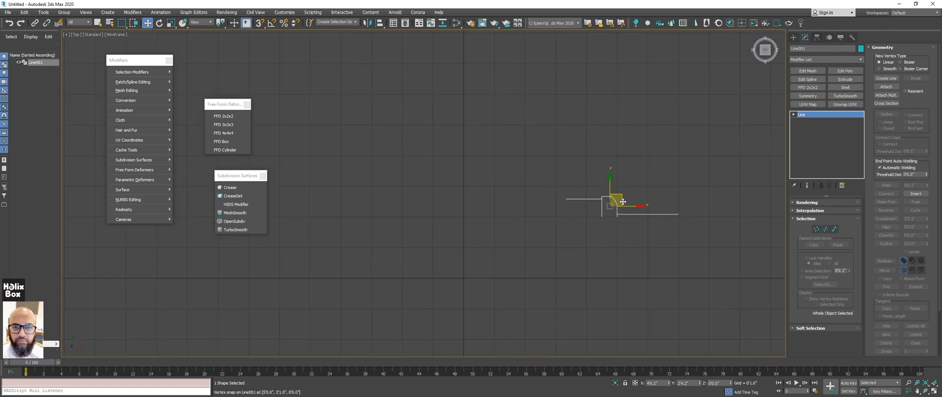
drag(622, 214, 417, 272)
scroll(416, 271, up, 3)
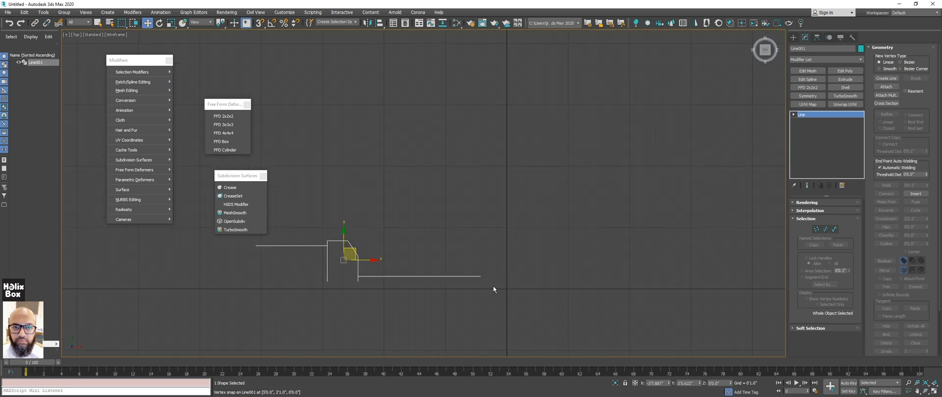
drag(353, 221, 381, 232)
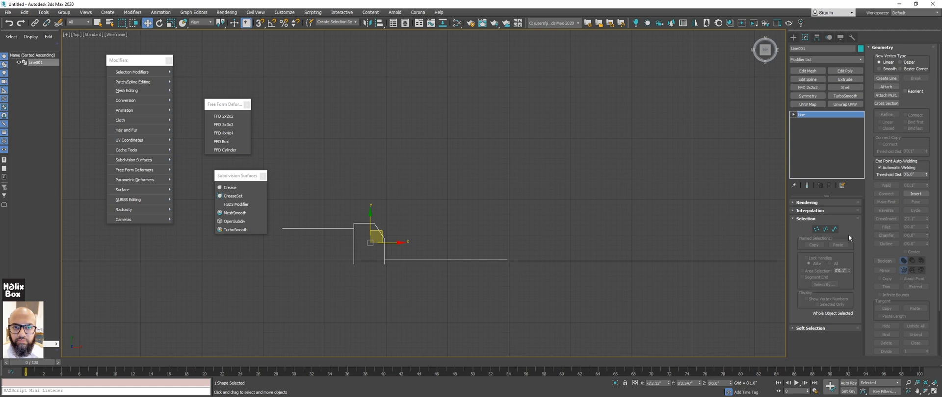
Switch to spline-level editing of the shape and select all three splines.
click(833, 230)
middle_drag(394, 223, 411, 226)
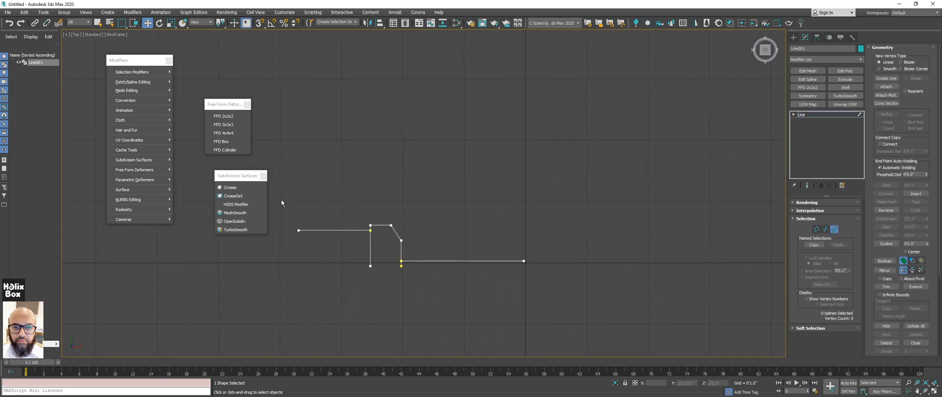
drag(605, 314, 594, 290)
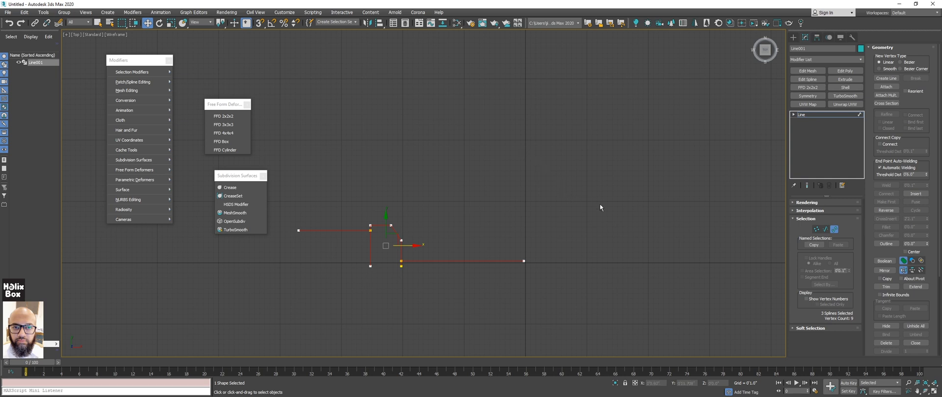
Try a vertically mirrored copy of the three splines placed to the right, and delete it.
click(912, 270)
click(883, 271)
drag(412, 245, 579, 249)
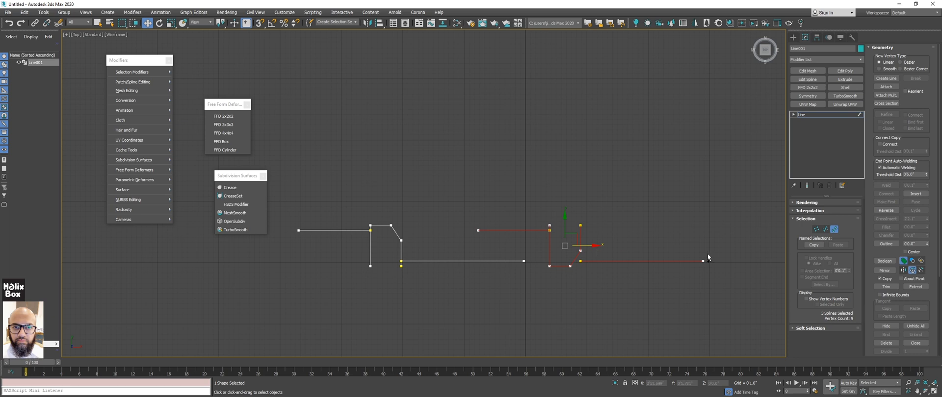
key(Delete)
Set mirroring to horizontal and copy the long lower line end to end across the vertical axis, doubling its span.
click(902, 270)
middle_drag(518, 248, 464, 260)
click(512, 260)
shift+drag(441, 261, 565, 263)
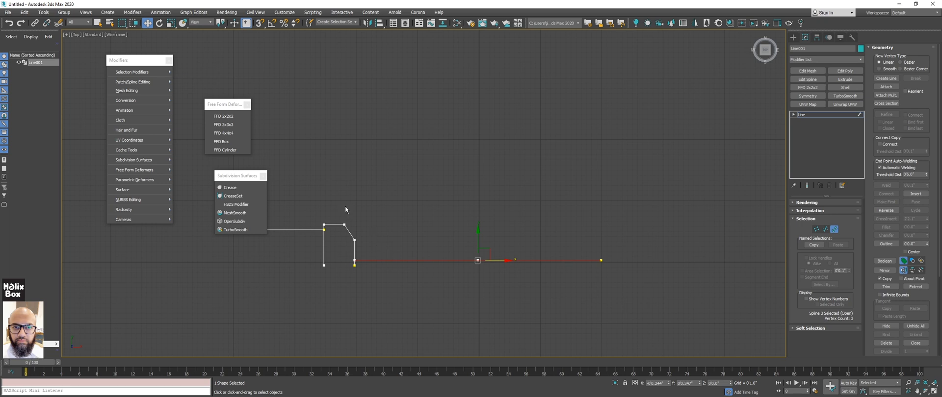
Copy the chamfered profile to the far end of the lower line and flip it horizontally without an extra copy.
click(350, 241)
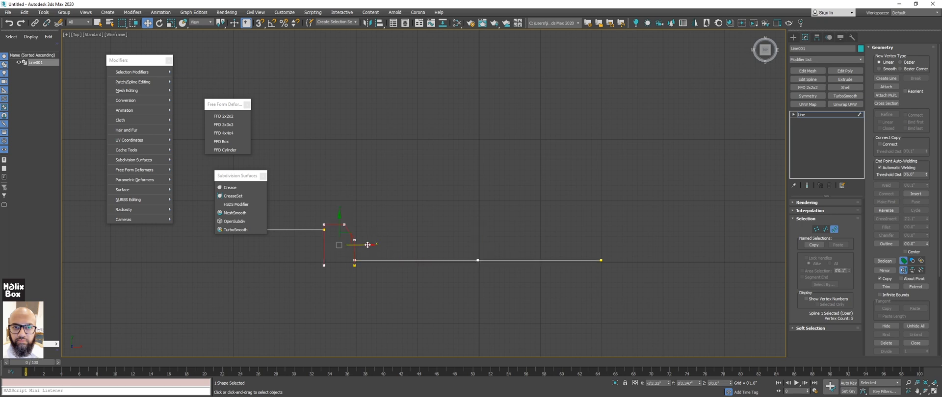
shift+drag(367, 244, 644, 252)
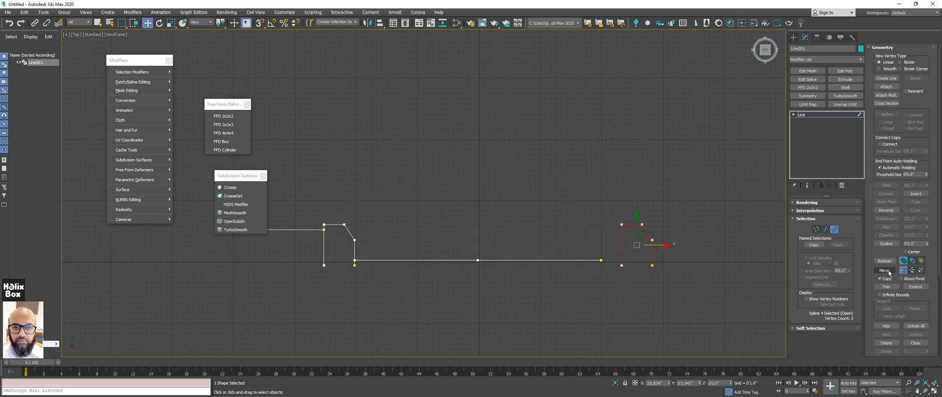
click(885, 271)
key(ctrl+z)
click(881, 279)
click(885, 271)
drag(667, 250, 649, 248)
Move the upper horizontal line from the original profile to the outer side of the mirrored profile.
click(309, 230)
drag(315, 230, 671, 243)
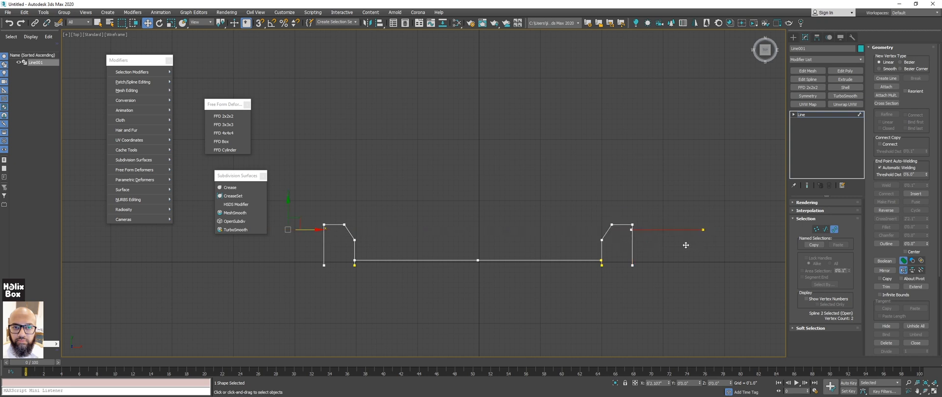
scroll(568, 261, up, 5)
middle_drag(719, 209, 630, 213)
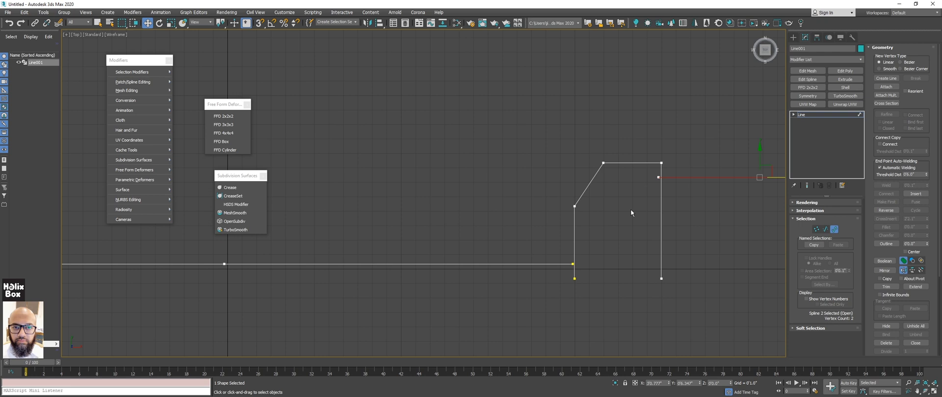
Examine the joints of the right and left profiles and the middle vertex of the long lower line.
ctrl+click(660, 196)
middle_drag(713, 213, 635, 222)
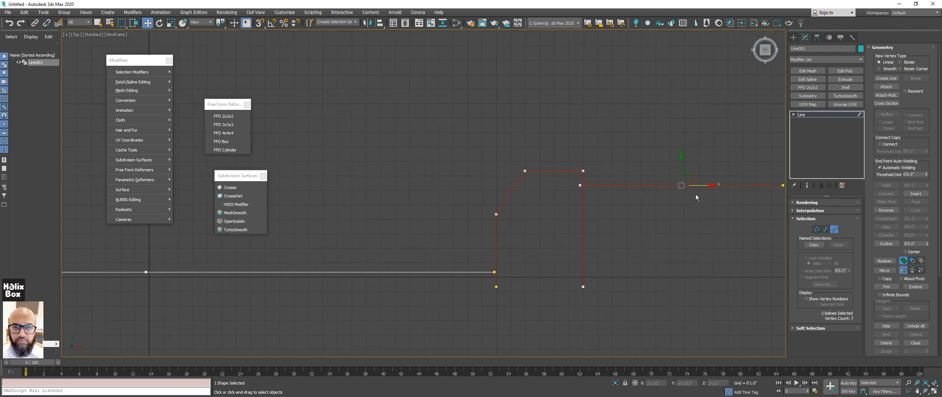
middle_drag(382, 226, 697, 219)
scroll(628, 225, down, 2)
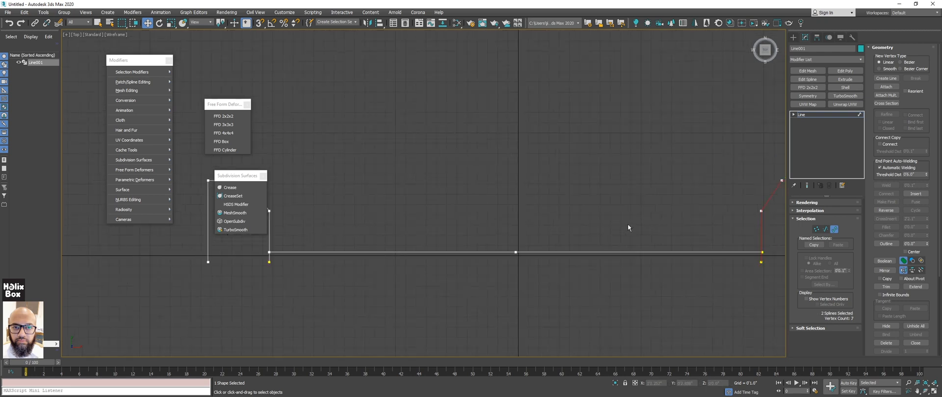
click(816, 229)
drag(475, 214, 529, 271)
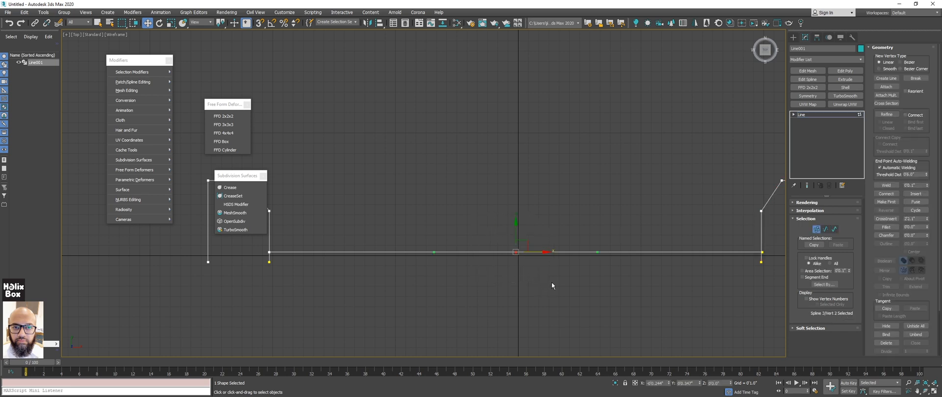
middle_drag(391, 199, 436, 202)
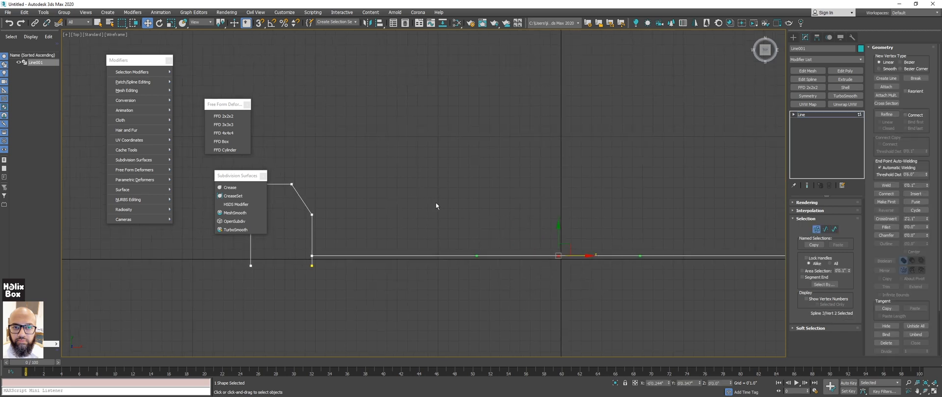
click(833, 231)
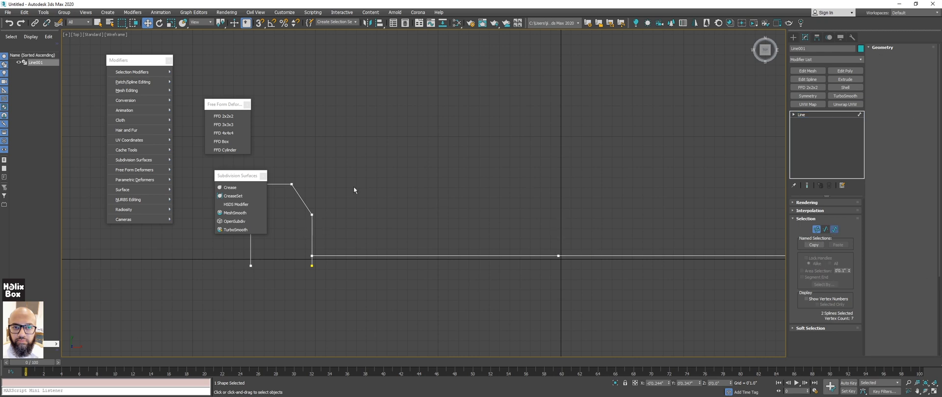
drag(348, 196, 301, 229)
middle_drag(355, 219, 486, 225)
scroll(487, 227, down, 2)
scroll(488, 228, down, 2)
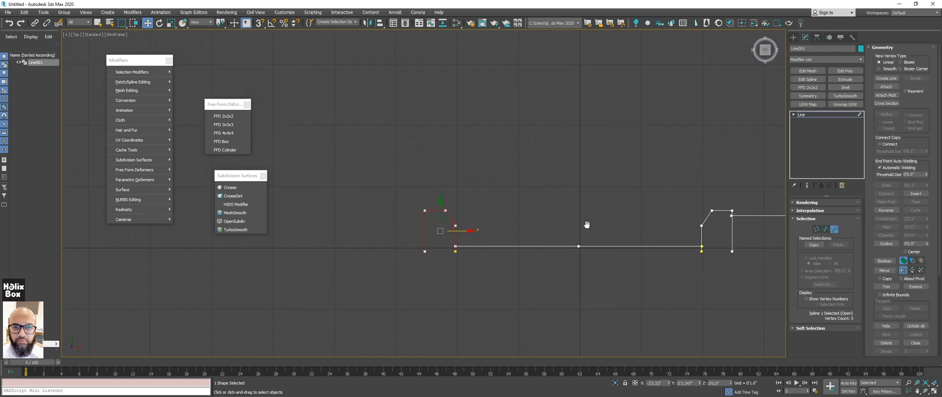
Copy the upper horizontal line from the right profile to the outer side of the left profile.
click(745, 215)
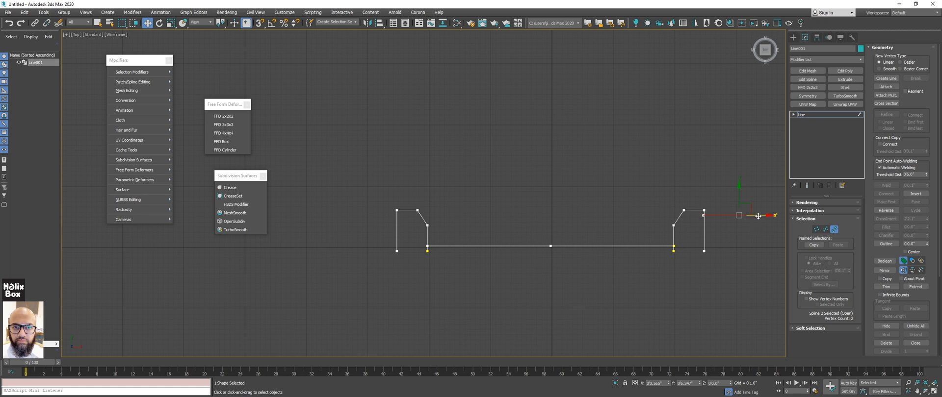
click(399, 216)
scroll(553, 215, down, 3)
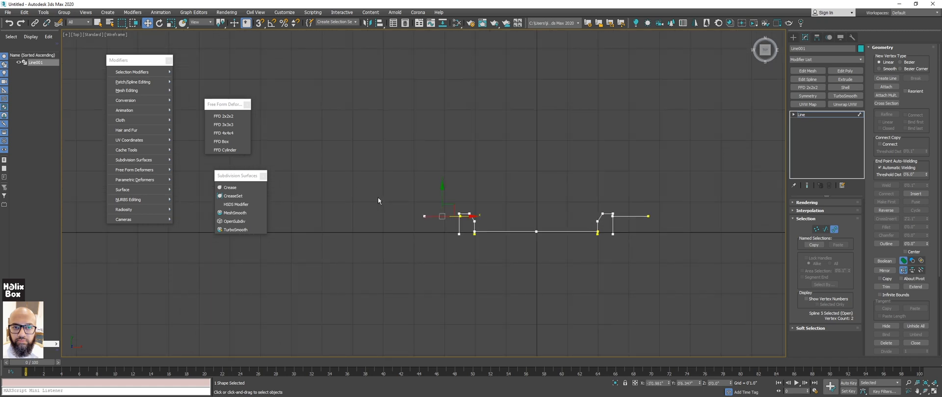
Leave spline sub-object editing and bring the whole cross-section into view in the four-viewport layout.
click(835, 229)
scroll(512, 223, up, 3)
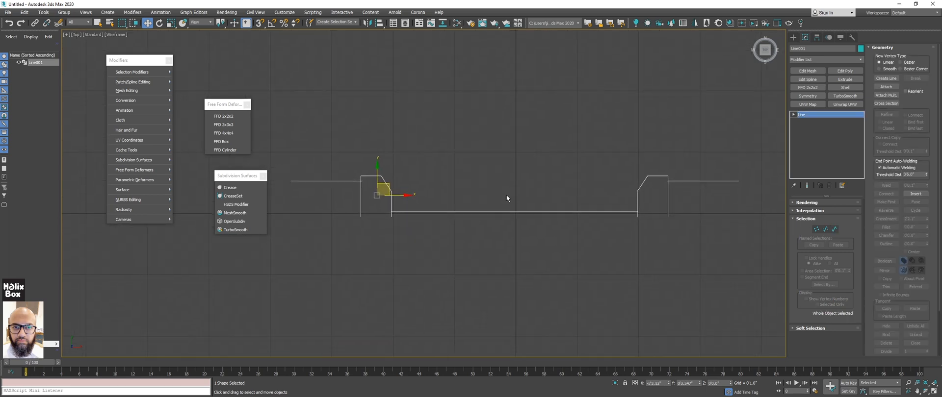
key(alt+w)
alt+middle_drag(560, 272, 573, 285)
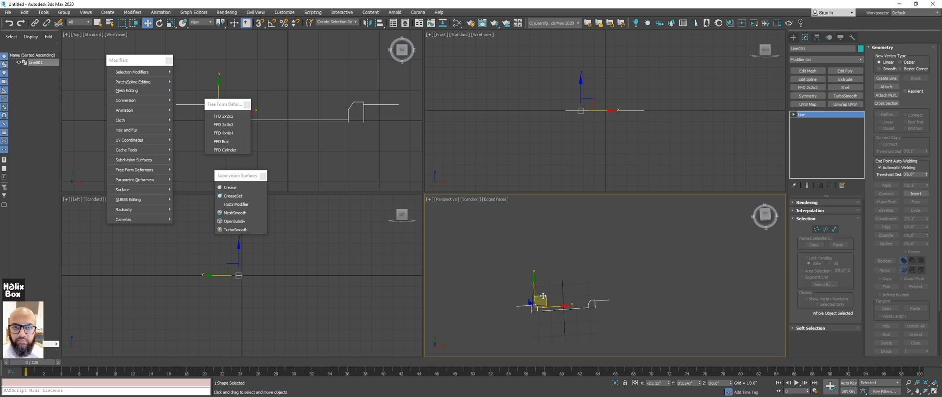
drag(543, 296, 699, 283)
right_click(699, 283)
middle_drag(575, 259, 587, 275)
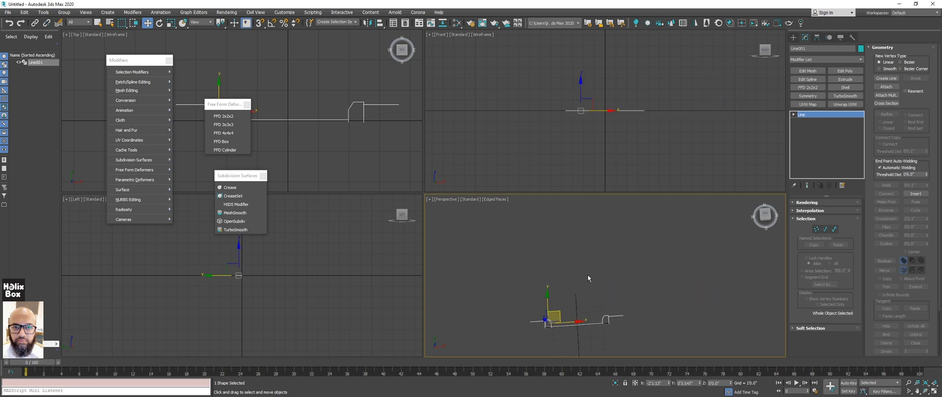
scroll(588, 278, down, 4)
middle_drag(352, 154, 346, 150)
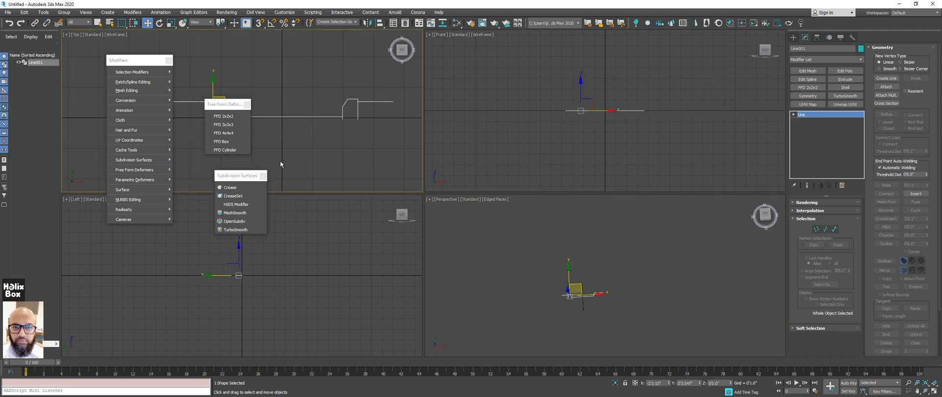
Close the floating Subdivision Surfaces, Free Form Deformers and Modifiers menus.
click(263, 175)
click(247, 105)
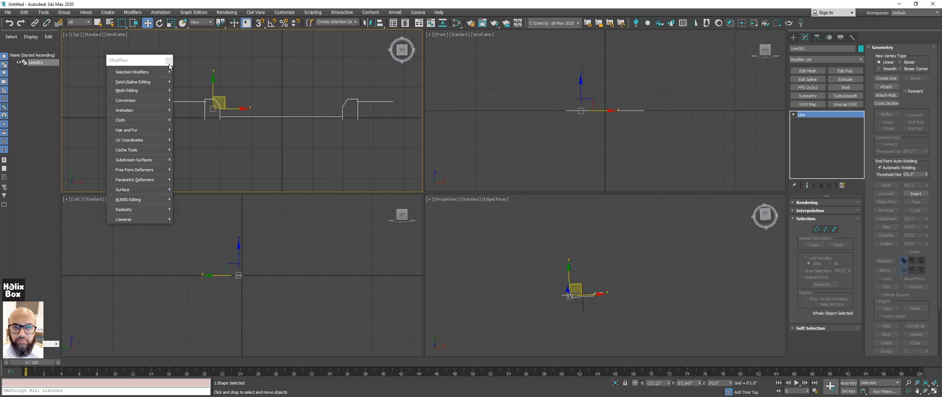
click(169, 60)
Draw an open five-segment arch-shaped line in the top view, its upper segment about 112' and its last vertical segment about 69' long.
middle_drag(289, 117, 256, 157)
scroll(275, 145, up, 3)
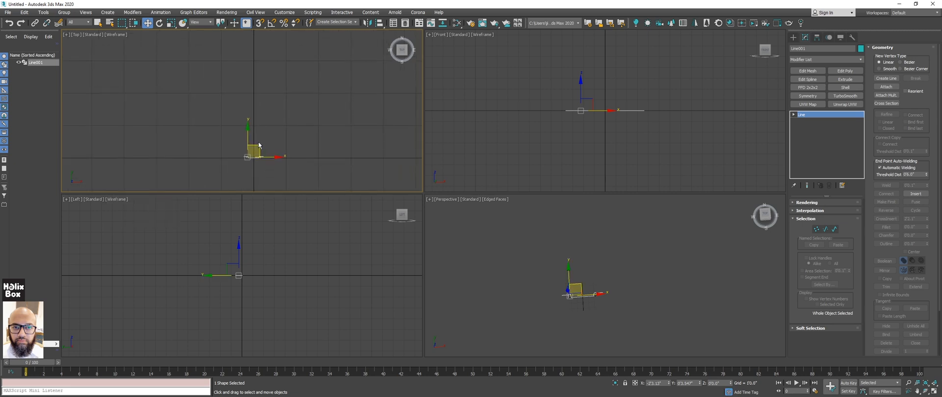
middle_drag(297, 97, 223, 113)
scroll(260, 124, down, 3)
middle_drag(315, 133, 272, 136)
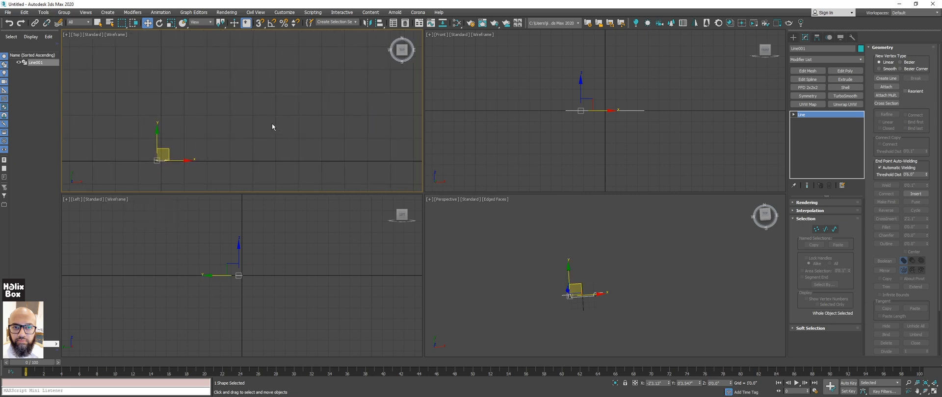
right_click(273, 120)
click(291, 96)
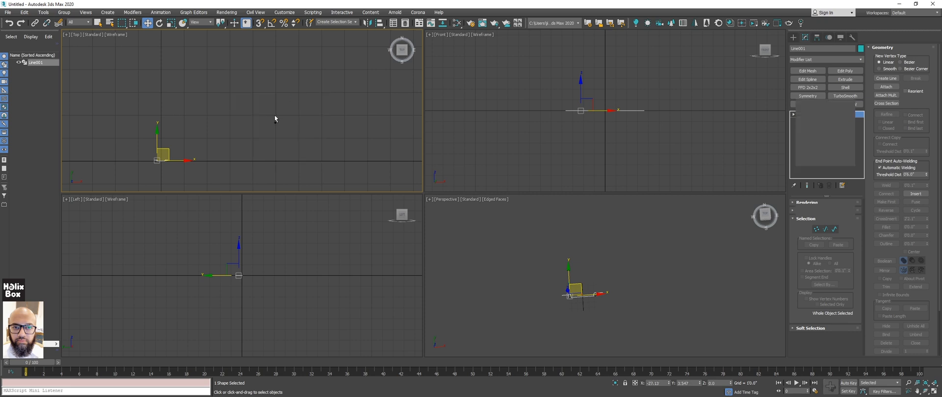
click(208, 159)
middle_drag(223, 82, 210, 142)
scroll(210, 141, down, 3)
click(206, 104)
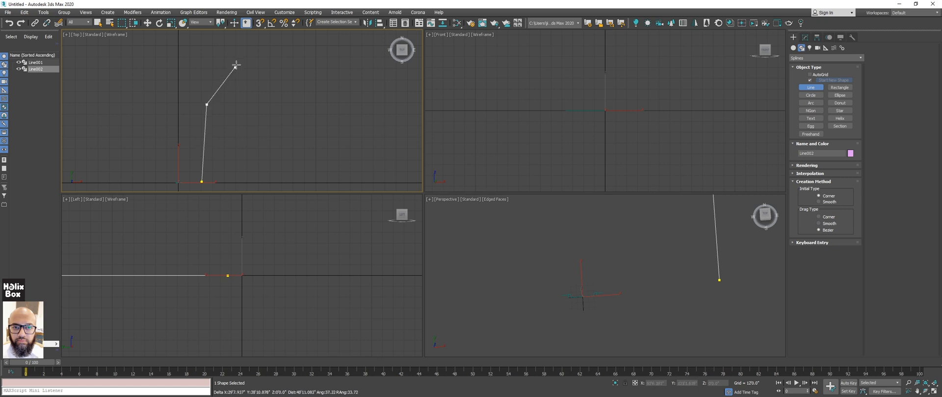
click(249, 55)
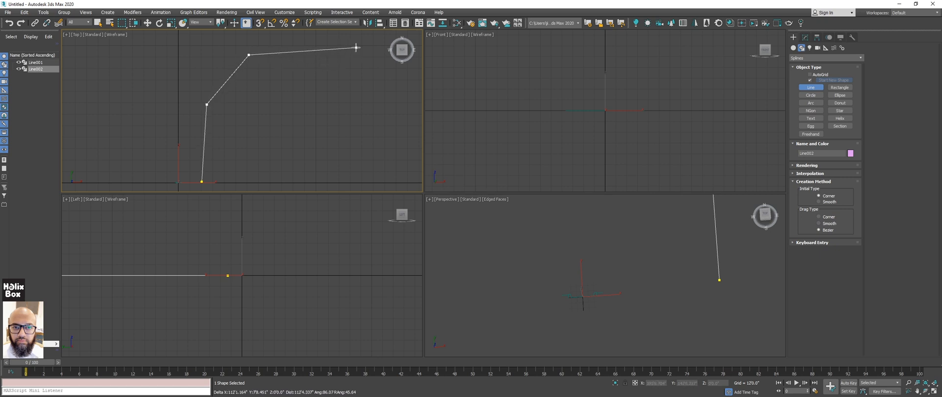
click(356, 47)
click(402, 115)
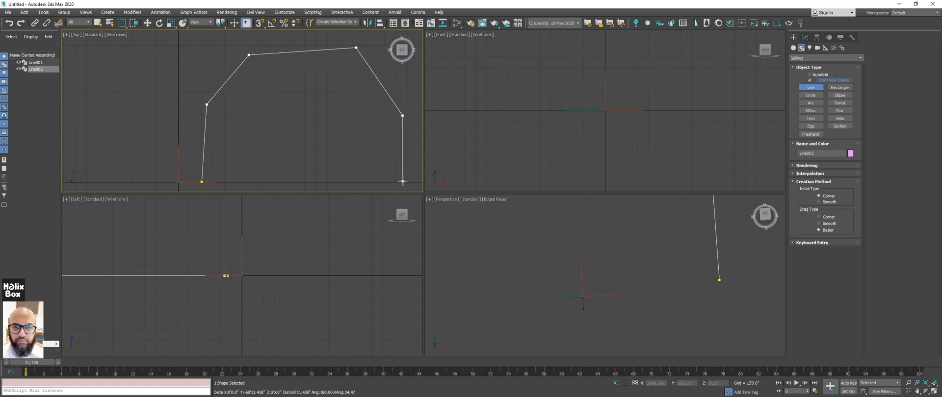
click(403, 181)
right_click(309, 155)
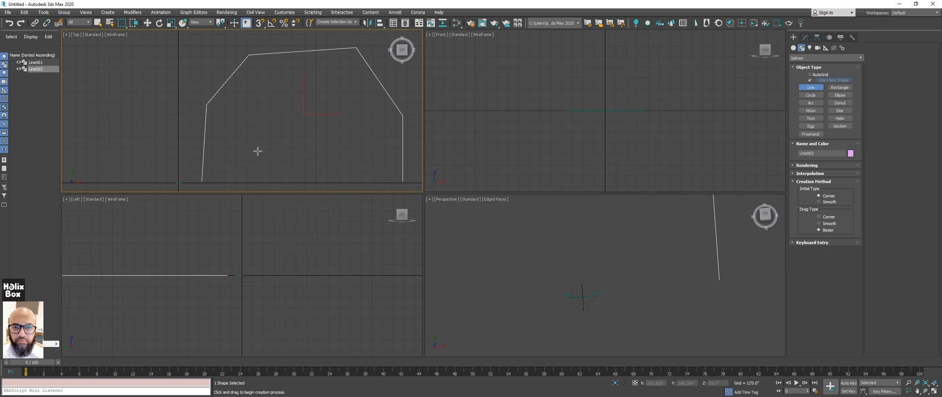
right_click(259, 152)
Examine the cross-section and the arch-shaped path in perspective, selecting each in turn.
middle_drag(282, 163, 304, 151)
middle_drag(690, 271, 633, 267)
scroll(665, 287, down, 4)
scroll(643, 287, down, 5)
scroll(632, 266, up, 4)
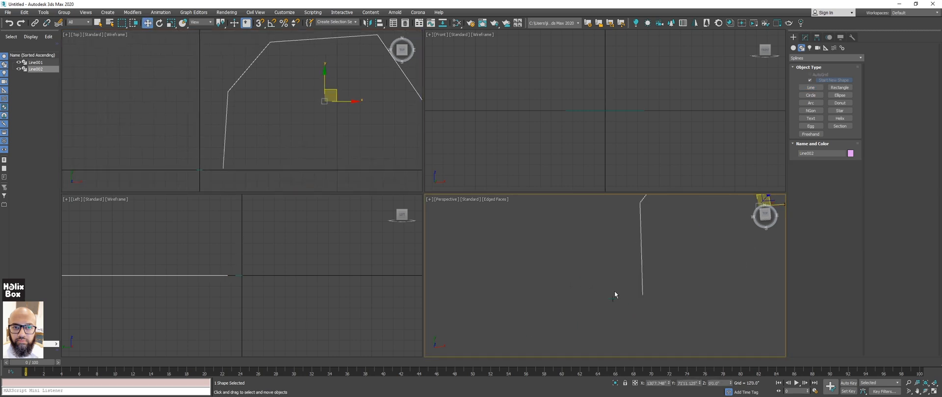
click(616, 298)
alt+middle_drag(642, 300, 621, 281)
scroll(608, 308, up, 5)
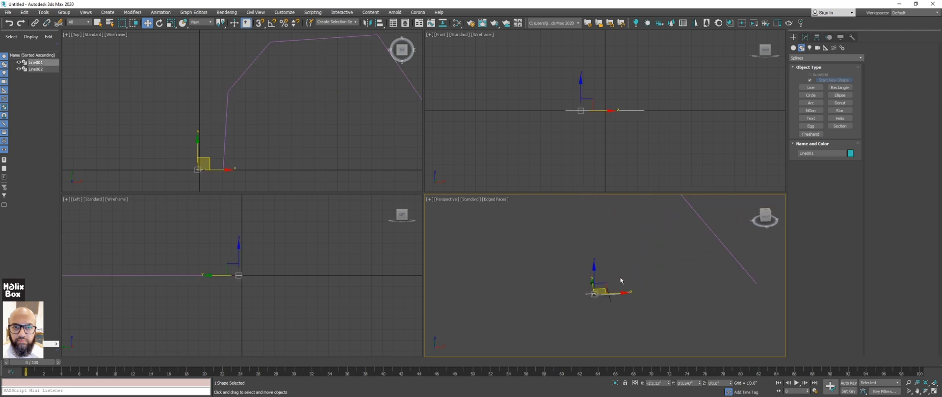
click(722, 243)
middle_drag(688, 248, 655, 285)
middle_drag(279, 129, 258, 145)
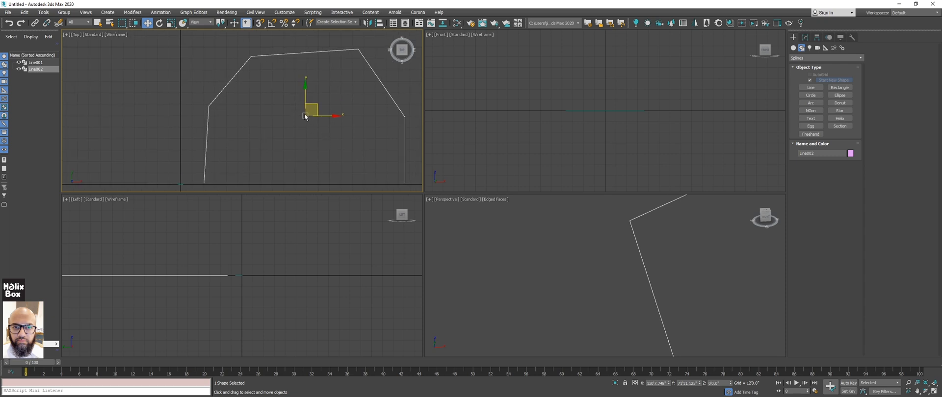
middle_drag(607, 322, 595, 251)
scroll(590, 249, down, 5)
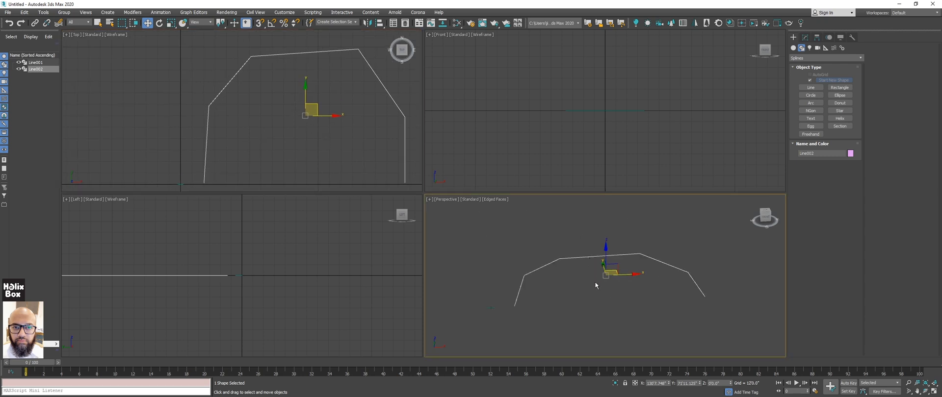
Examine the cross-section near the starting end of the path in the perspective view.
scroll(594, 282, up, 6)
scroll(550, 304, up, 6)
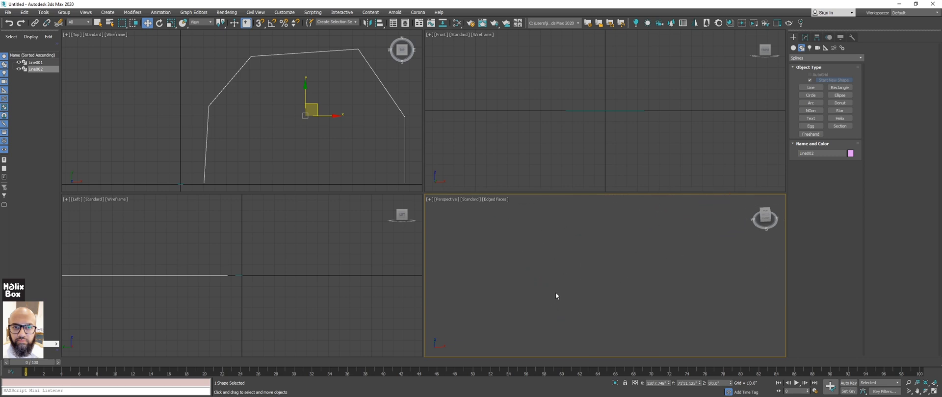
scroll(555, 293, down, 6)
scroll(598, 267, up, 3)
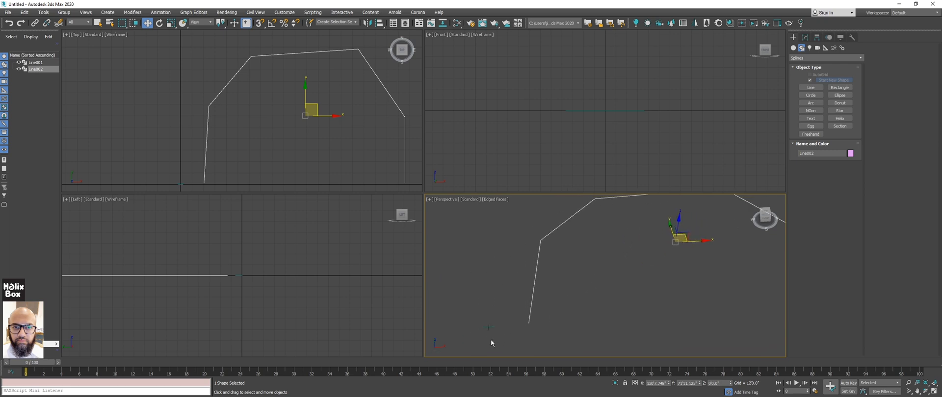
click(490, 329)
scroll(523, 334, down, 5)
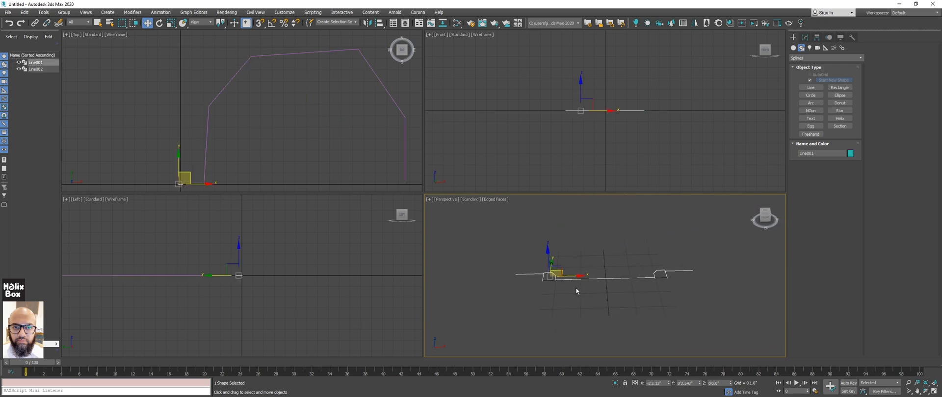
scroll(657, 287, up, 2)
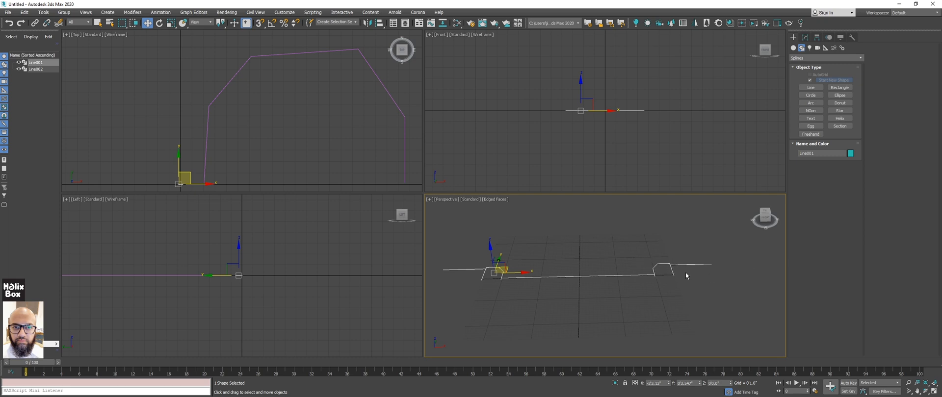
scroll(580, 276, up, 5)
Create a Loft compound object along the arch-shaped line, using an instance of the road cross-section as its shape.
click(643, 240)
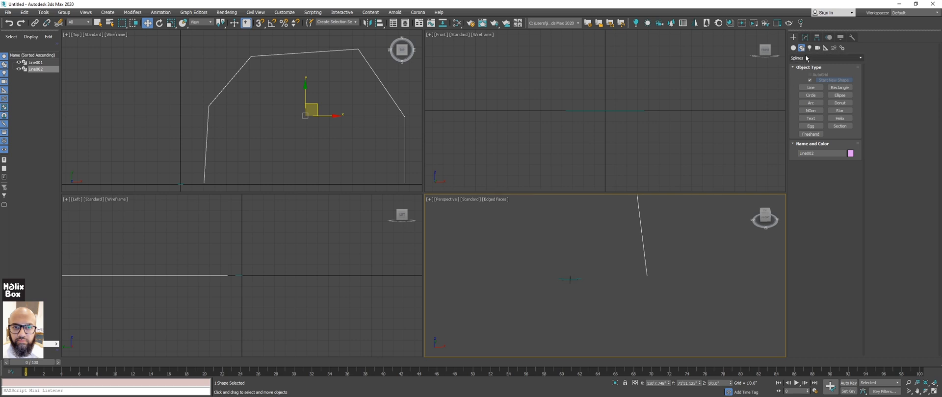
click(793, 48)
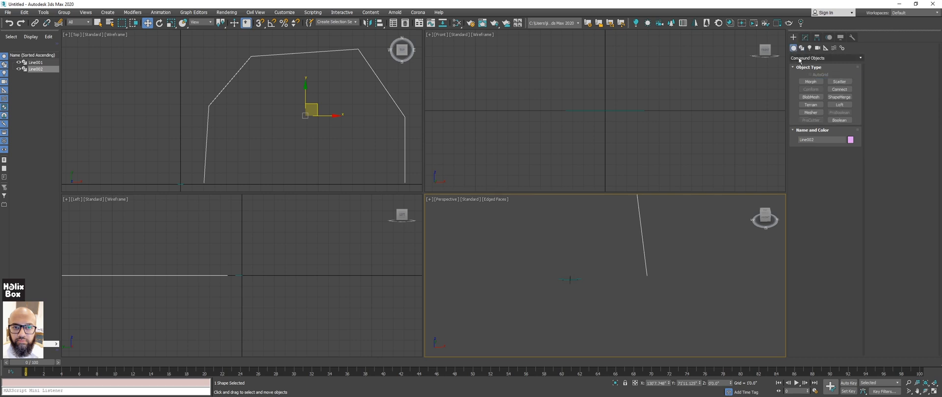
click(799, 59)
click(794, 49)
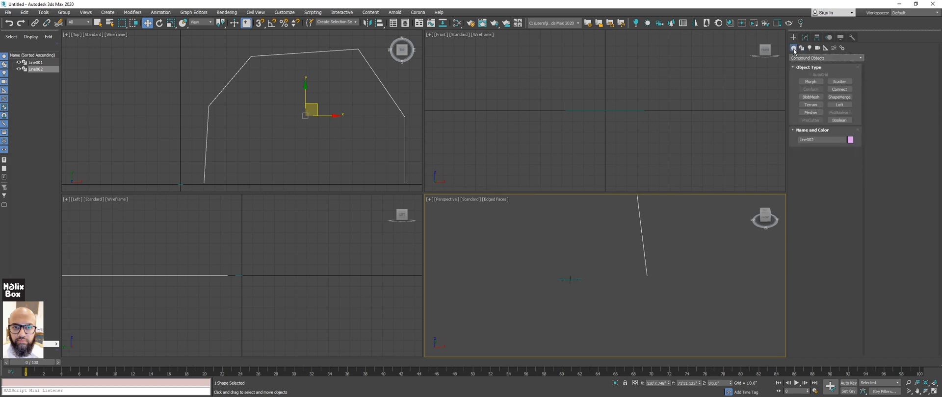
click(801, 59)
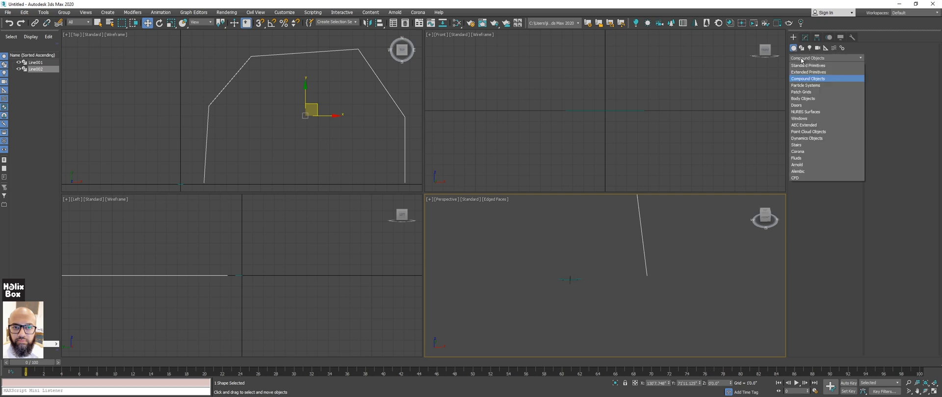
click(793, 79)
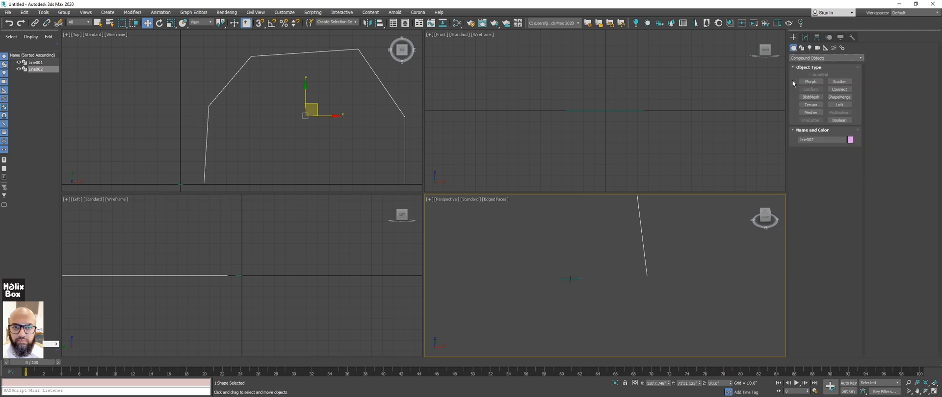
click(839, 104)
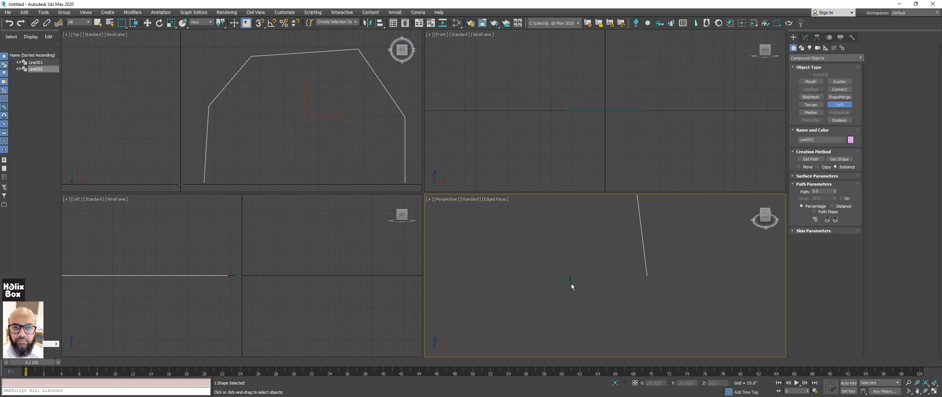
scroll(573, 282, up, 3)
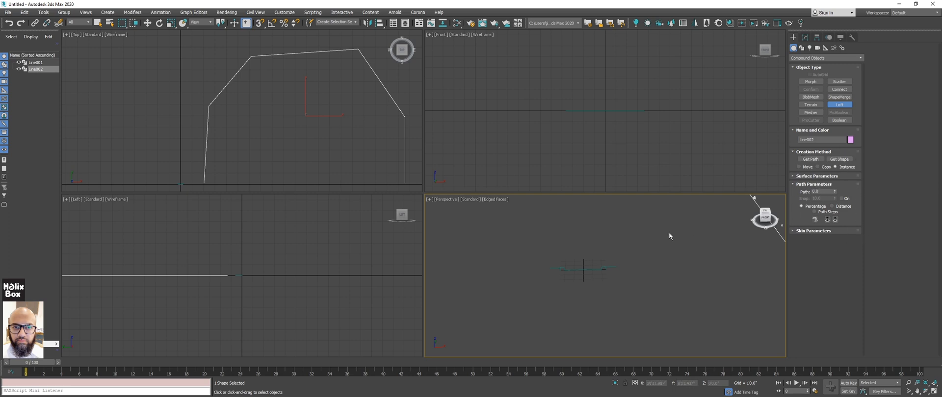
middle_drag(596, 287, 505, 319)
scroll(535, 296, down, 4)
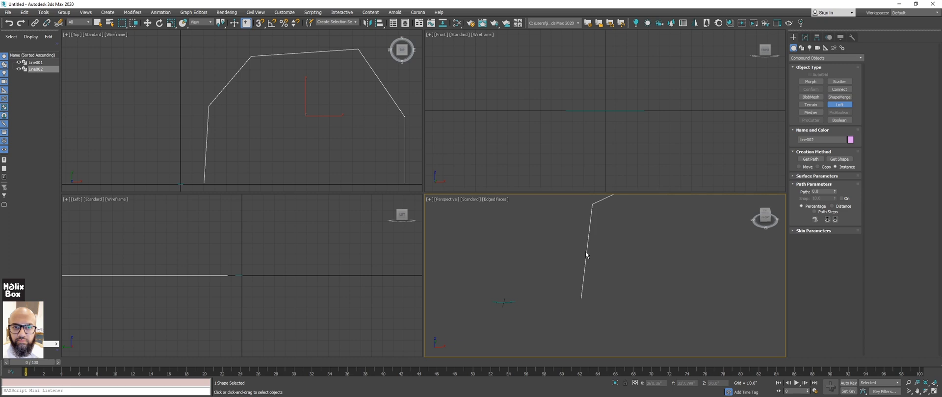
middle_drag(560, 270, 578, 265)
key(alt+w)
middle_drag(467, 249, 646, 206)
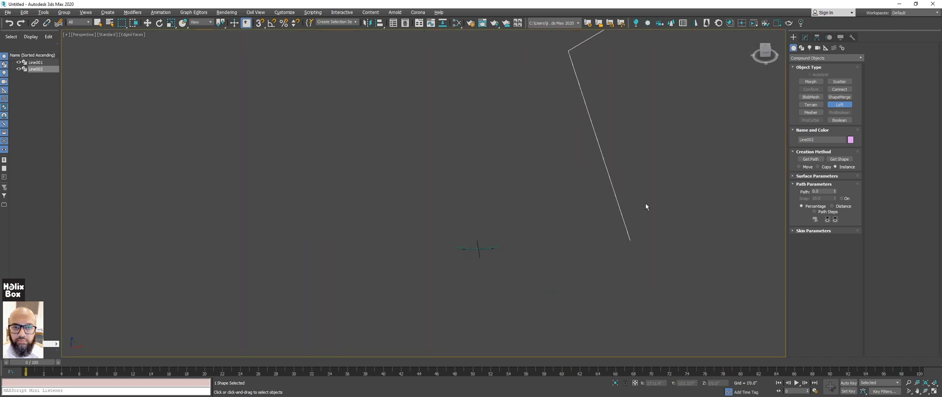
click(848, 158)
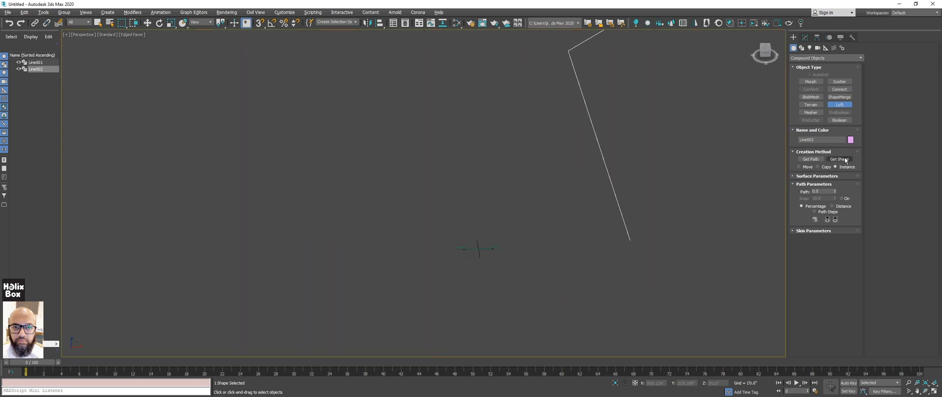
click(475, 250)
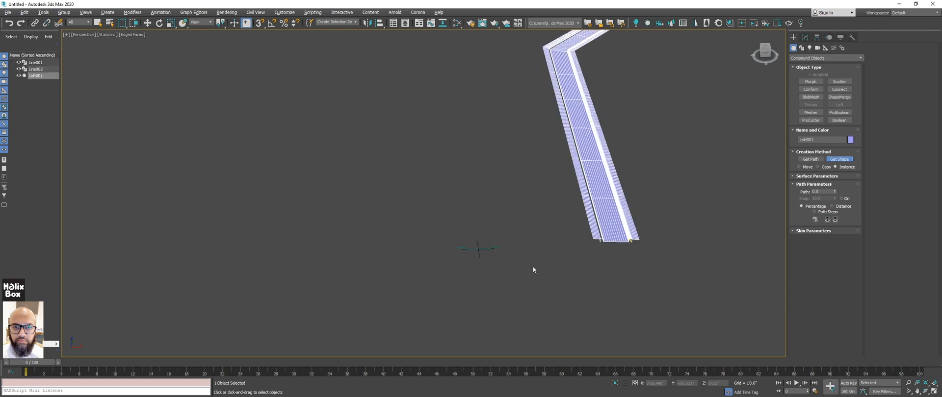
Finish the loft creation and turn off edged faces in the perspective view.
key(w)
alt+middle_drag(528, 216, 533, 203)
middle_drag(601, 136, 511, 186)
key(F4)
Examine the lofted road's open end, curbs and bends in perspective.
middle_drag(471, 202, 477, 201)
scroll(475, 230, up, 3)
scroll(476, 231, up, 5)
middle_drag(332, 126, 414, 175)
scroll(393, 174, down, 4)
middle_drag(521, 120, 477, 140)
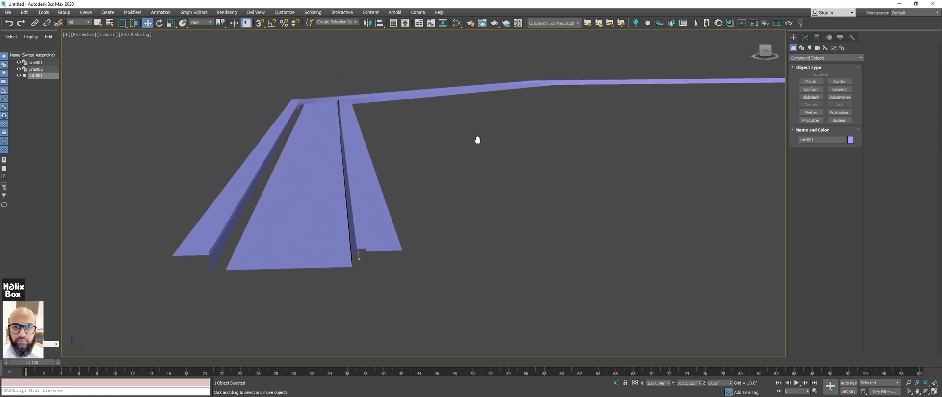
alt+middle_drag(303, 195, 286, 195)
middle_drag(652, 125, 490, 199)
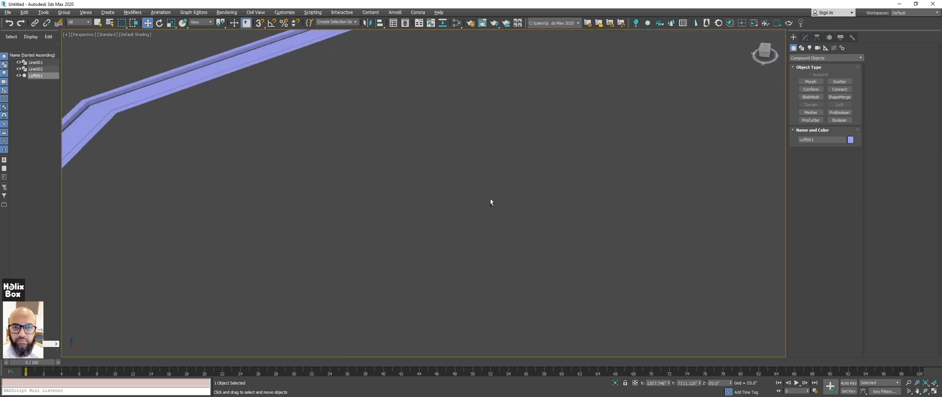
alt+middle_drag(183, 143, 472, 113)
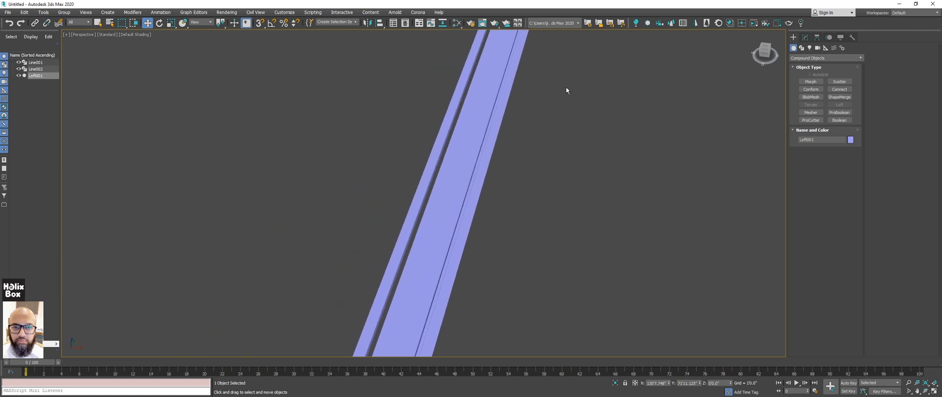
Open the loft's Surface and Skin Parameters and try the Flip Normals option on the road.
click(805, 37)
alt+middle_drag(515, 202, 530, 169)
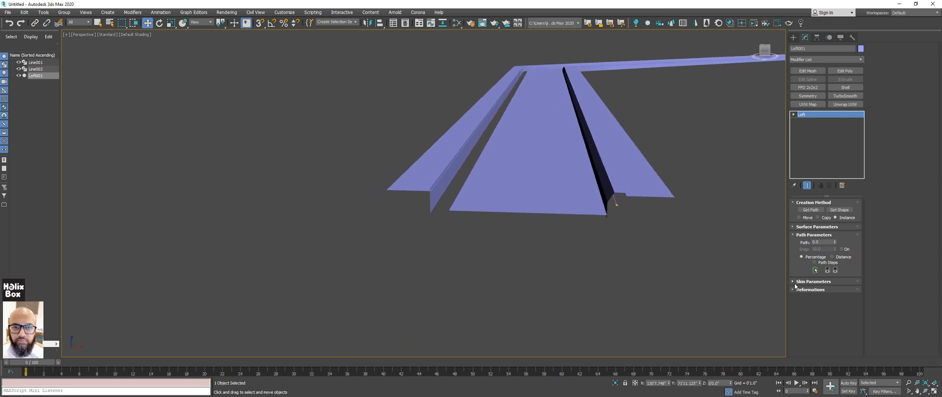
click(793, 227)
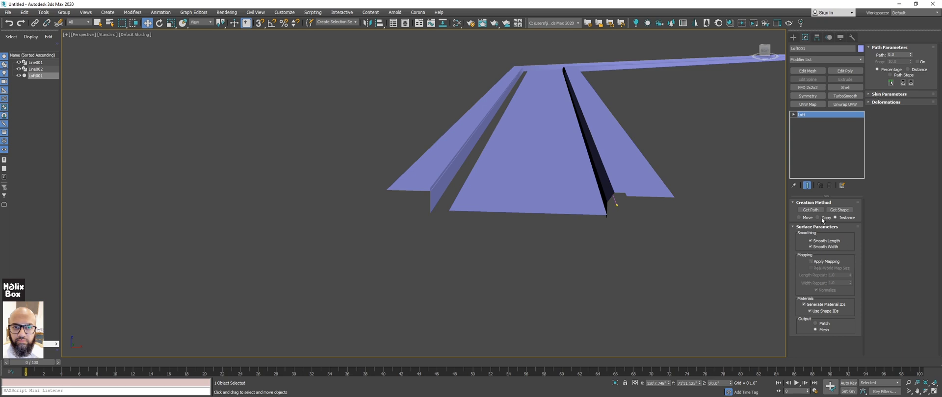
click(871, 99)
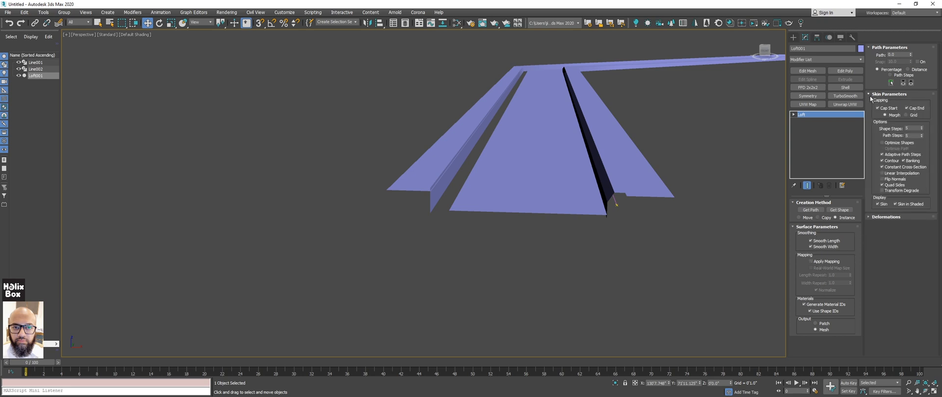
click(883, 179)
click(883, 180)
alt+middle_drag(622, 244, 555, 240)
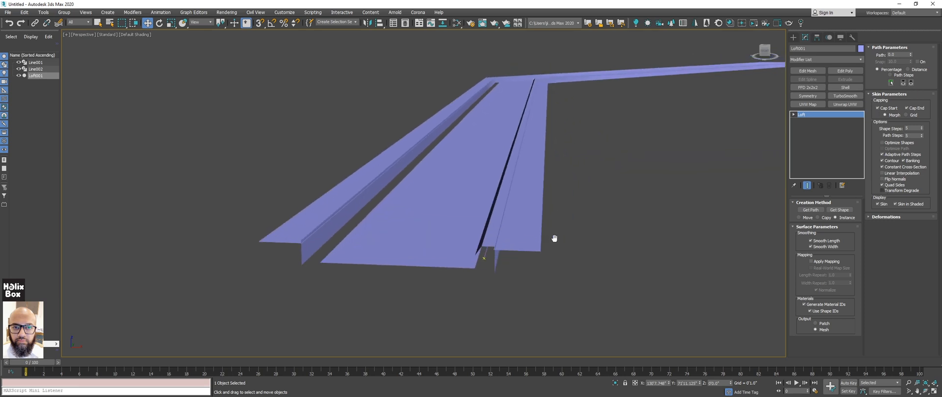
Select the road cross-section line and pick its right-hand curb spline at Spline level.
scroll(553, 238, down, 5)
middle_drag(493, 240, 589, 209)
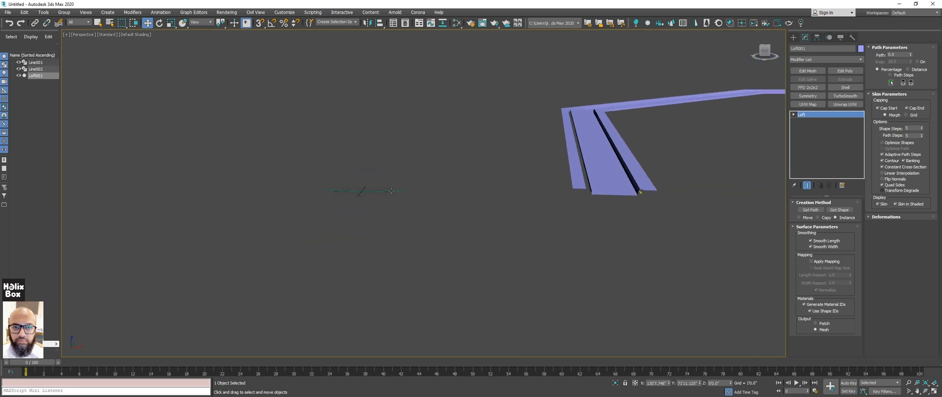
click(389, 191)
key(z)
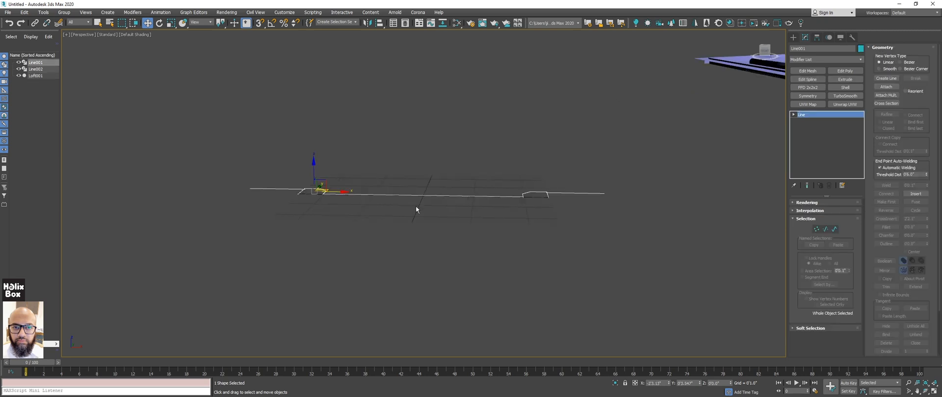
alt+middle_drag(417, 205, 480, 246)
click(835, 230)
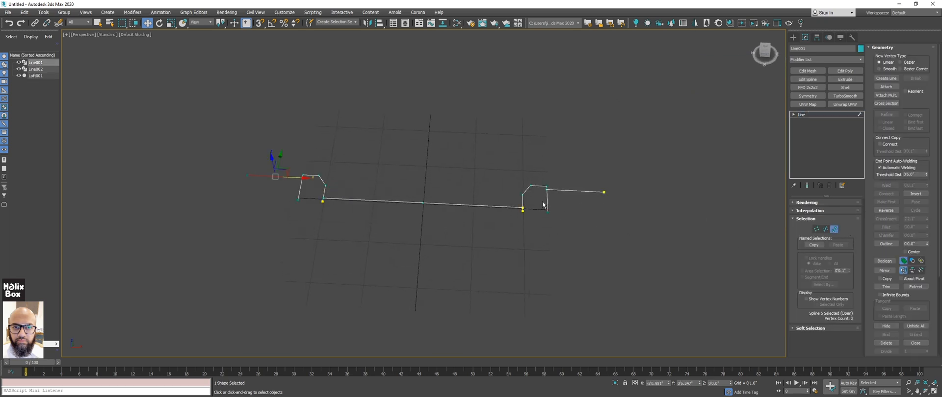
click(524, 204)
Compare the curb profiles of the cross-section with the curbs at the lofted road's open end.
middle_drag(666, 202, 452, 219)
scroll(459, 215, down, 4)
middle_drag(579, 156, 506, 184)
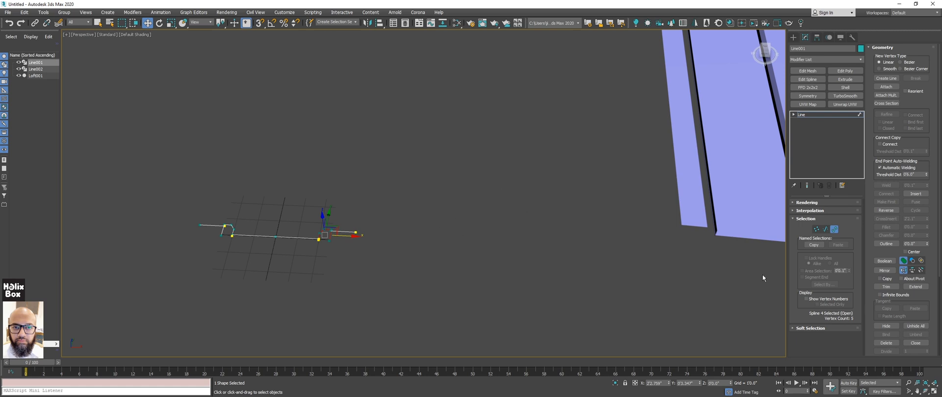
alt+middle_drag(365, 242, 373, 259)
alt+middle_drag(697, 209, 691, 167)
middle_drag(755, 224, 431, 183)
scroll(431, 183, up, 5)
alt+middle_drag(433, 211, 650, 255)
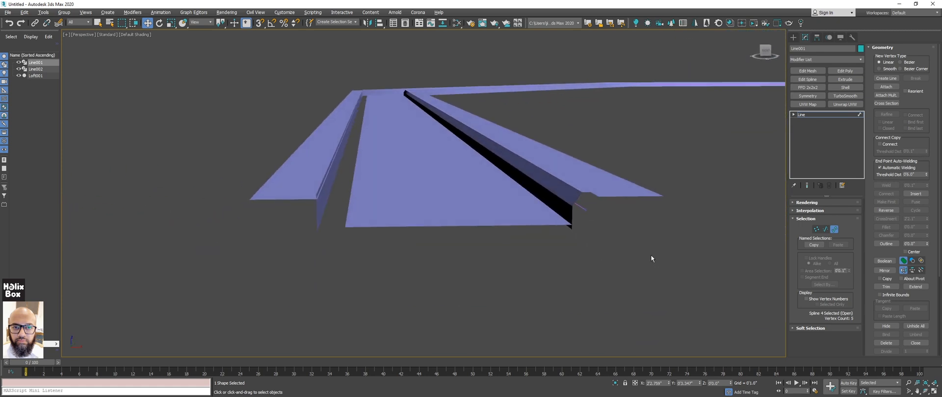
alt+middle_drag(422, 196, 456, 244)
middle_drag(290, 248, 640, 240)
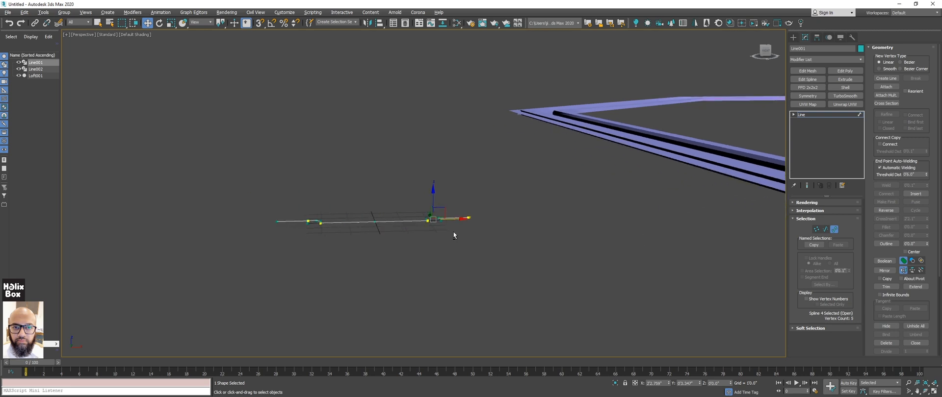
alt+middle_drag(453, 232, 478, 234)
scroll(473, 237, up, 3)
scroll(479, 231, up, 2)
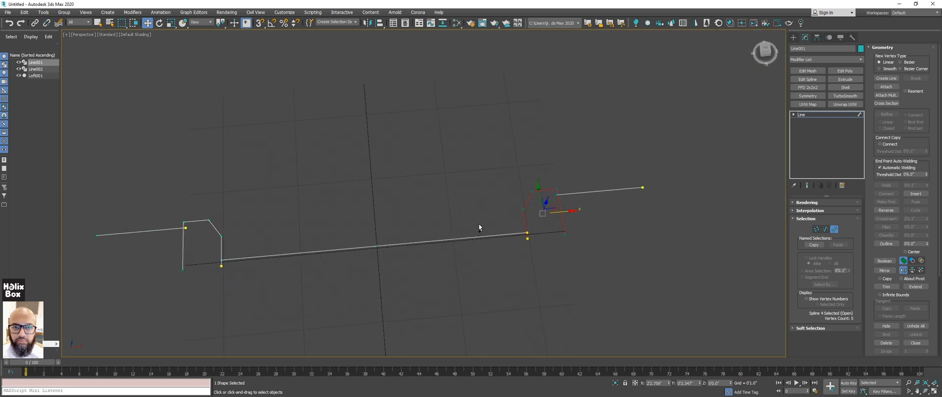
Turn on Show Vertex Numbers for the cross-section and inspect the points of both curb profiles.
click(807, 299)
alt+middle_drag(604, 274, 516, 255)
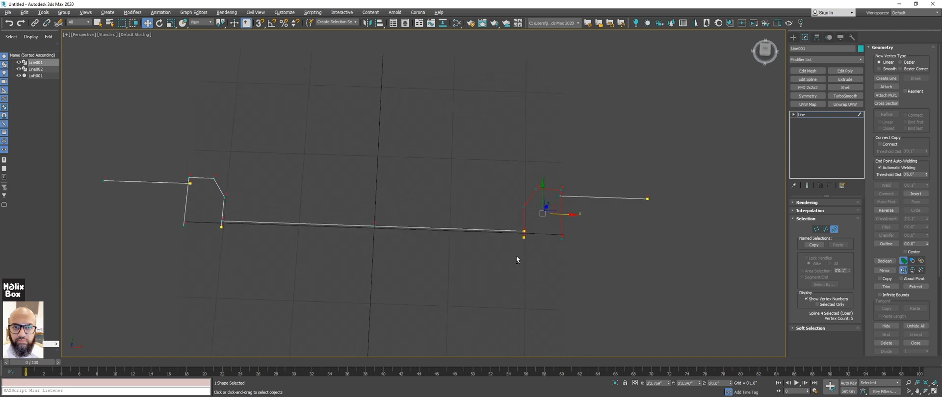
scroll(554, 236, up, 3)
scroll(554, 236, up, 2)
middle_drag(244, 210, 570, 241)
scroll(570, 243, down, 5)
middle_drag(382, 245, 454, 240)
scroll(455, 240, up, 4)
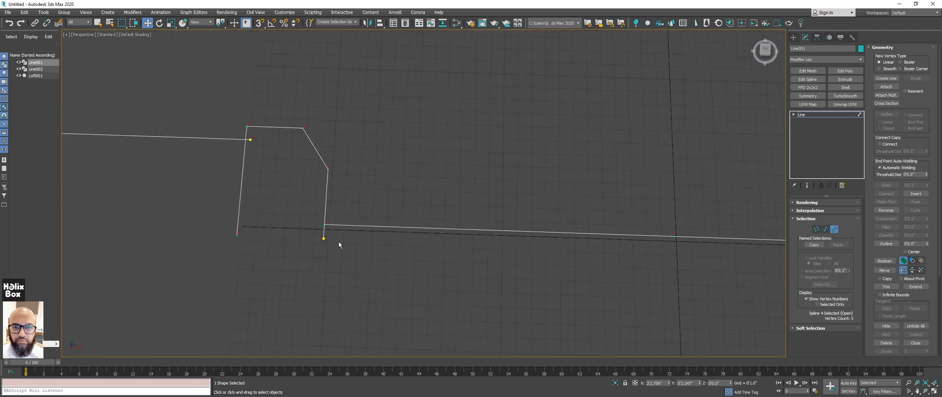
scroll(287, 241, up, 2)
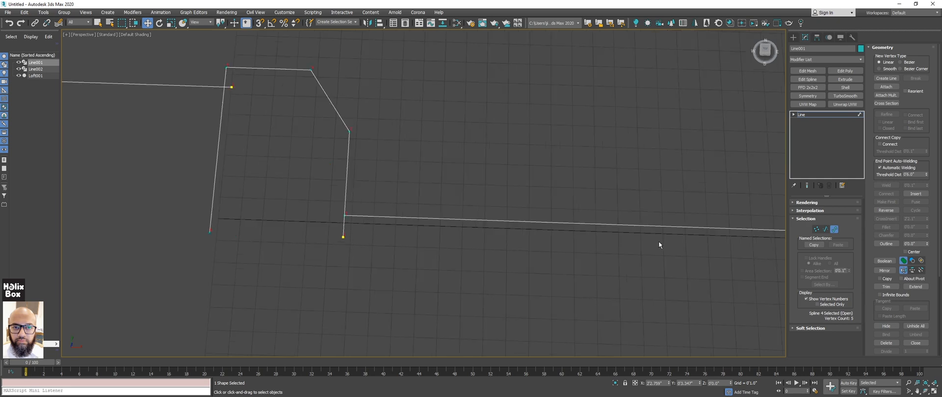
middle_drag(659, 242, 381, 231)
scroll(436, 231, down, 8)
scroll(543, 224, up, 5)
middle_drag(497, 250, 501, 244)
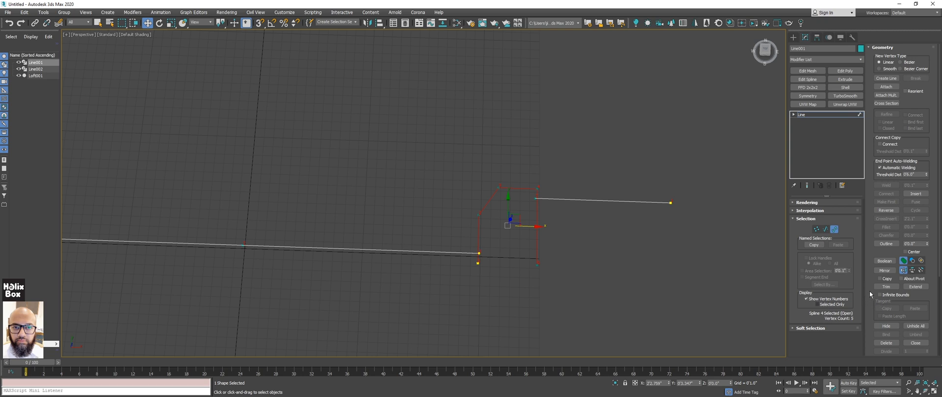
Examine the vertex numbers across the lofted road's open end in the perspective view.
middle_drag(647, 182, 418, 205)
scroll(418, 205, down, 8)
middle_drag(619, 162, 584, 183)
mouse_move(584, 184)
alt+middle_down()
mouse_move(579, 161)
mouse_move(577, 187)
alt+middle_up()
scroll(587, 228, up, 7)
middle_drag(504, 236, 562, 220)
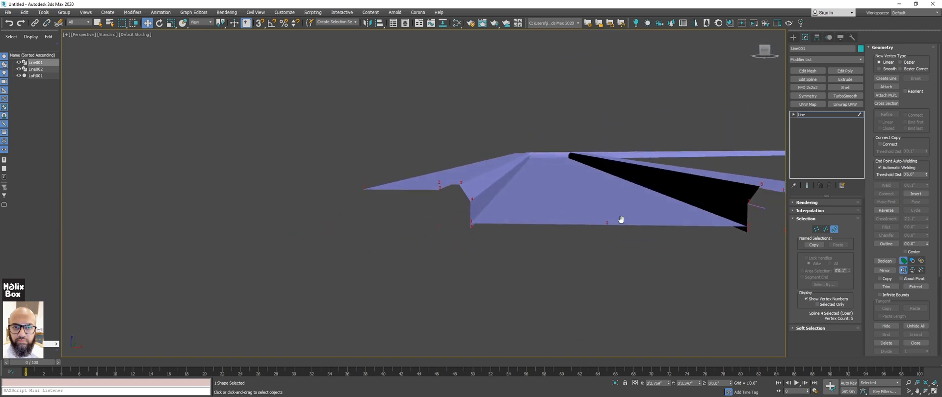
middle_drag(620, 219, 550, 219)
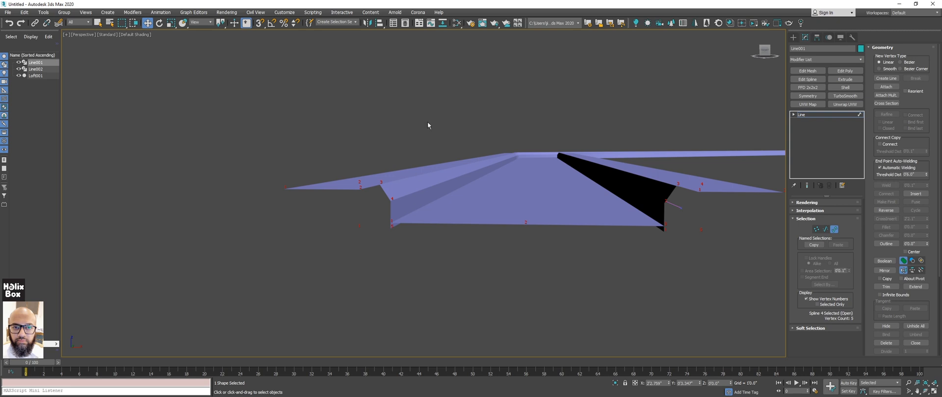
Turn on edged faces in the perspective view, leave the cross-section's Spline level and select the lofted road.
mouse_move(472, 181)
alt+middle_down()
mouse_move(456, 212)
mouse_move(475, 234)
mouse_move(529, 217)
mouse_move(490, 252)
alt+middle_up()
key(F4)
alt+middle_drag(619, 210, 554, 227)
scroll(553, 227, down, 3)
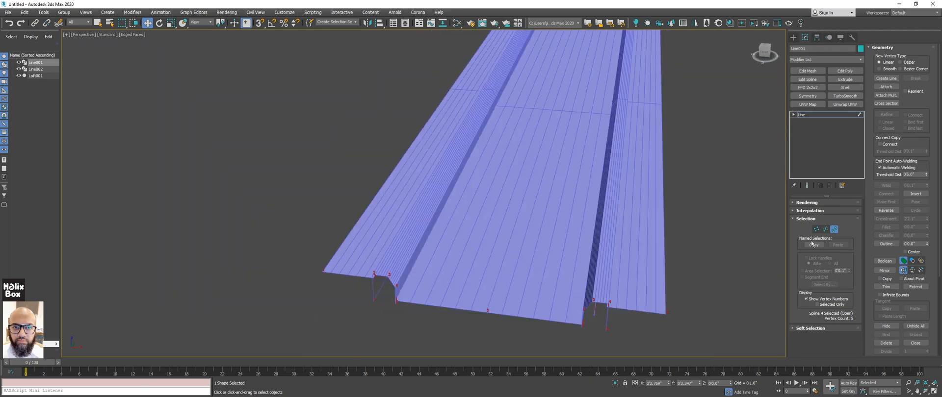
click(833, 229)
click(590, 249)
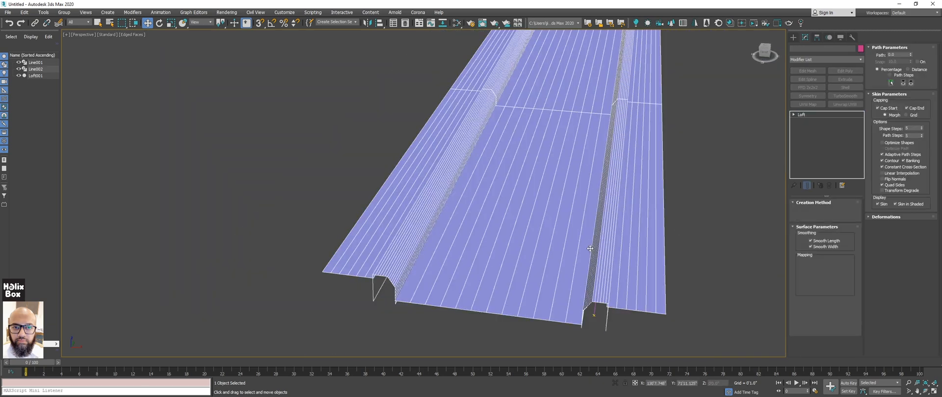
mouse_move(590, 248)
alt+middle_down()
mouse_move(522, 75)
mouse_move(602, 254)
alt+middle_up()
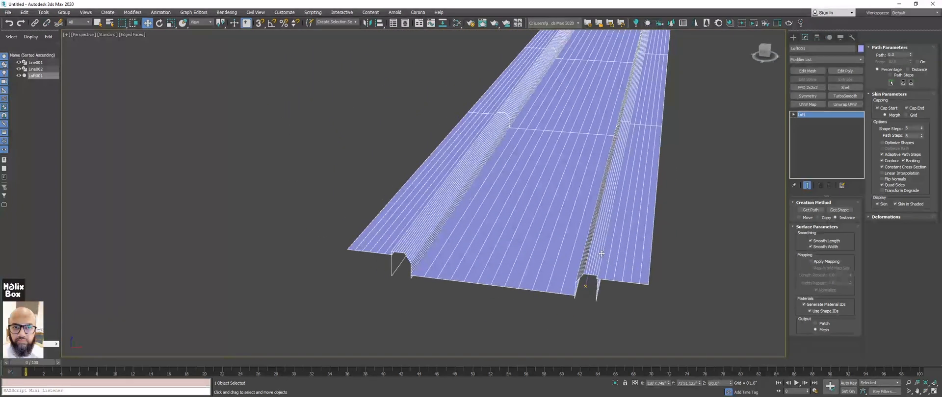
Examine the segment density along the lofted road's surface, curbs and first bend.
middle_drag(516, 220, 495, 241)
scroll(589, 233, down, 3)
middle_drag(691, 69, 667, 121)
scroll(602, 216, down, 6)
middle_drag(591, 231, 575, 219)
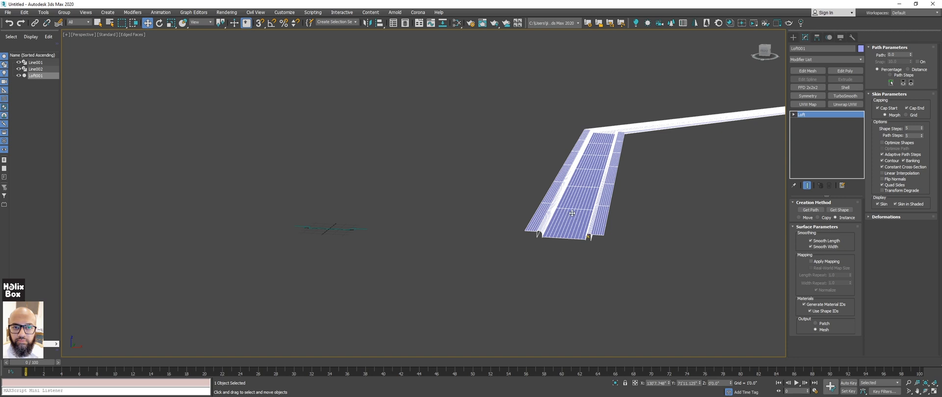
scroll(554, 208, up, 4)
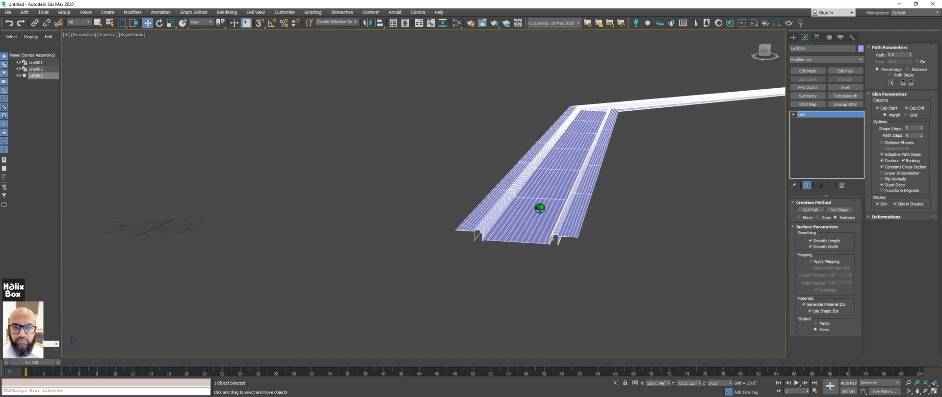
scroll(540, 208, up, 4)
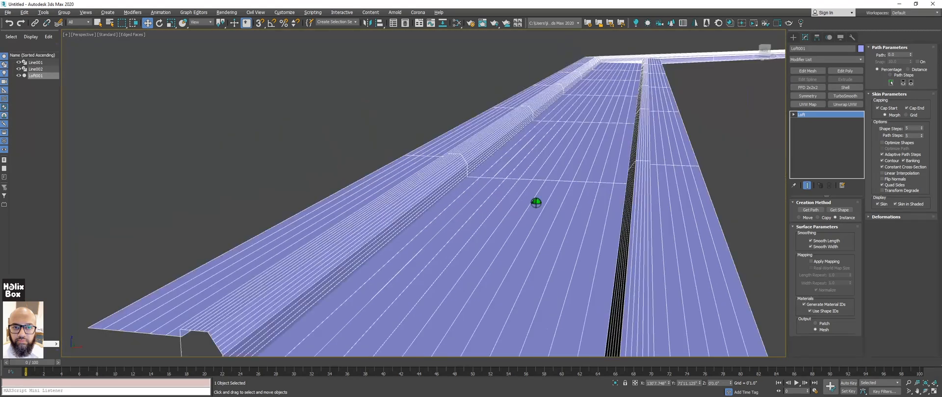
scroll(536, 203, down, 4)
scroll(608, 143, down, 6)
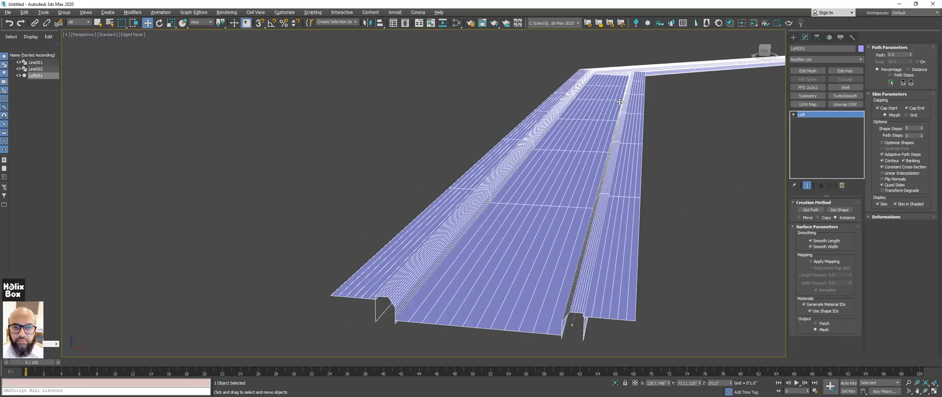
scroll(580, 179, up, 4)
alt+middle_drag(581, 178, 568, 216)
In the top view, restrict selection to Shapes and select the path line at the road's first bend.
key(t)
middle_drag(368, 143, 412, 129)
scroll(398, 163, up, 3)
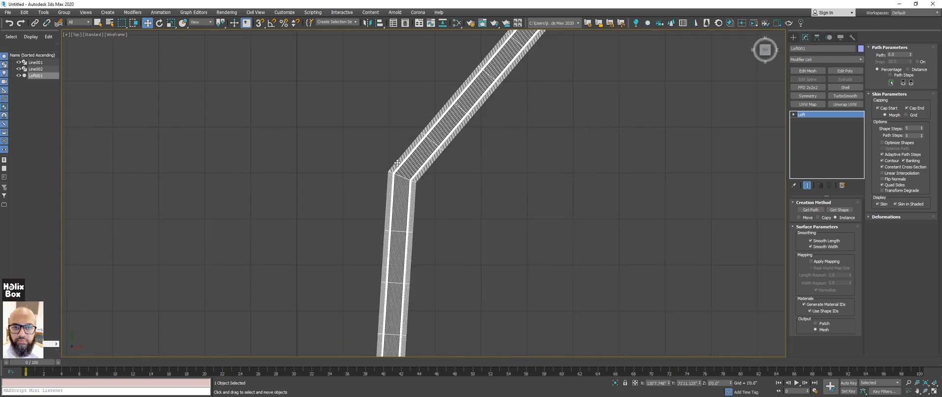
click(545, 225)
scroll(409, 179, up, 4)
scroll(409, 179, up, 3)
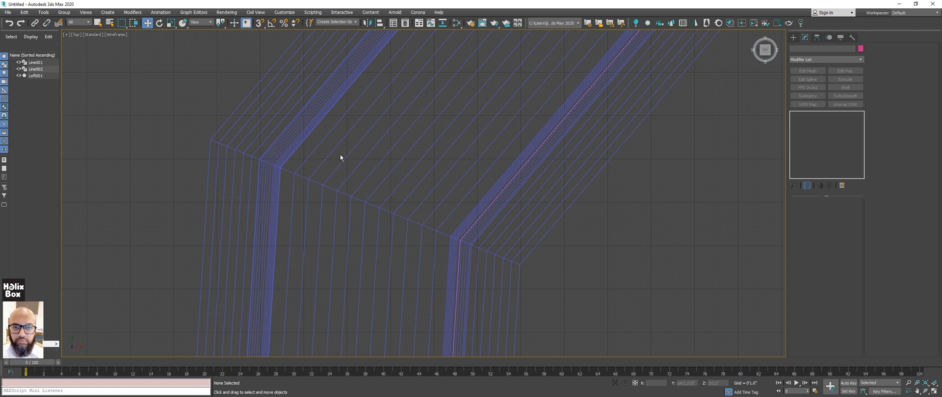
click(84, 23)
click(80, 38)
click(480, 214)
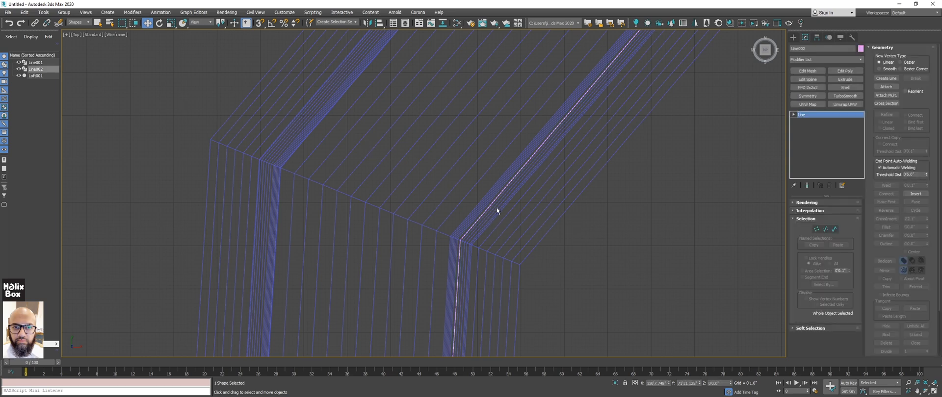
Select the four bend vertices of the path line and convert them to Smooth.
scroll(505, 184, down, 5)
scroll(506, 184, down, 4)
scroll(505, 191, up, 5)
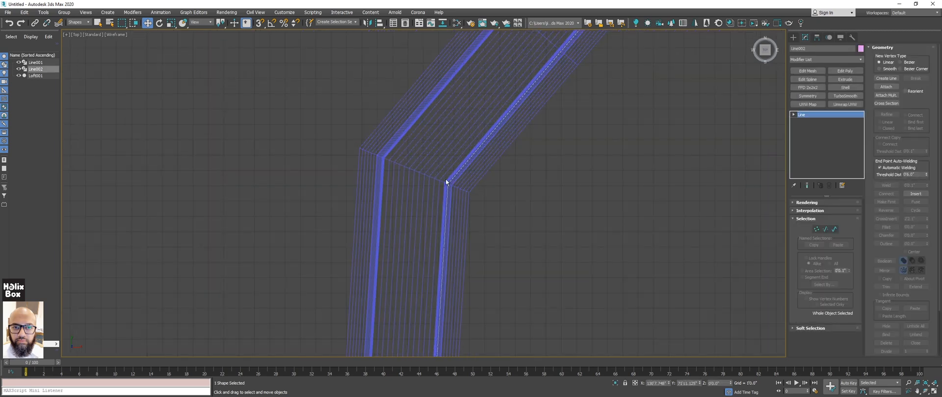
click(814, 227)
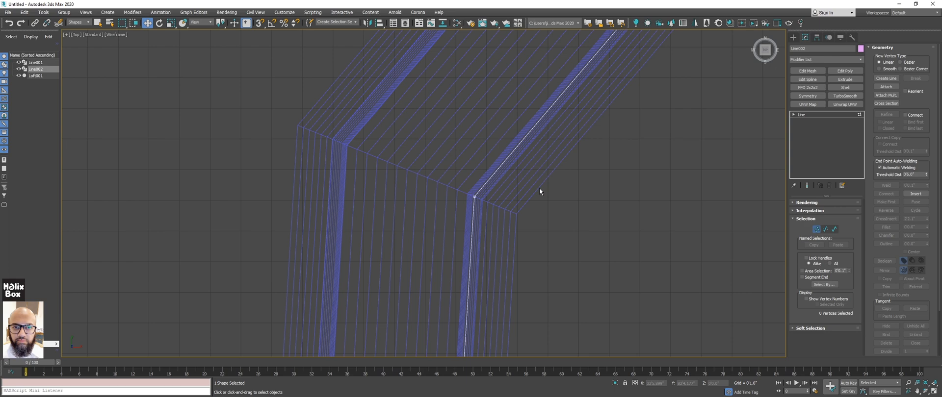
click(475, 197)
scroll(520, 196, up, 6)
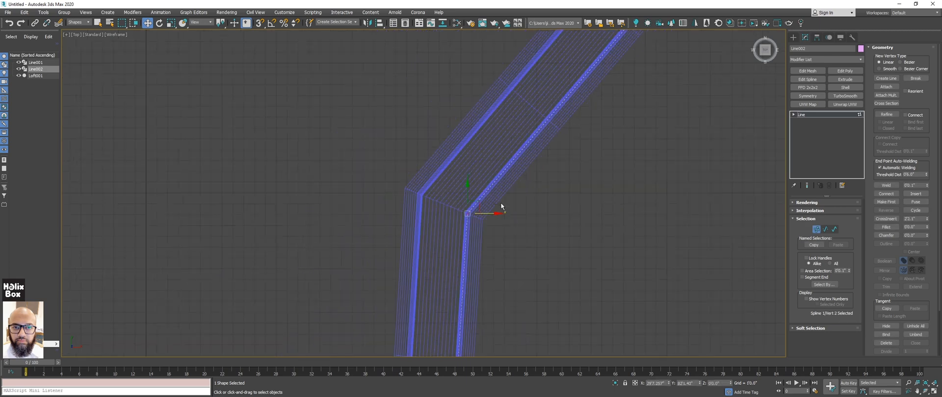
scroll(459, 232, down, 2)
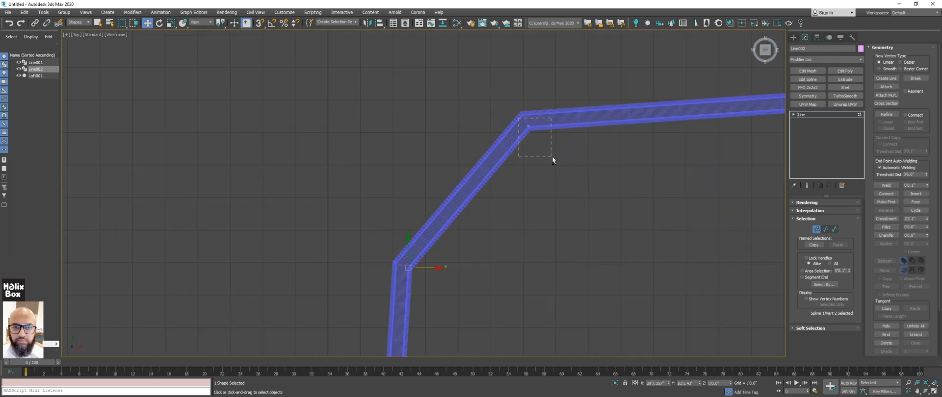
drag(552, 156, 553, 157)
middle_drag(628, 150, 328, 143)
ctrl+drag(508, 80, 554, 118)
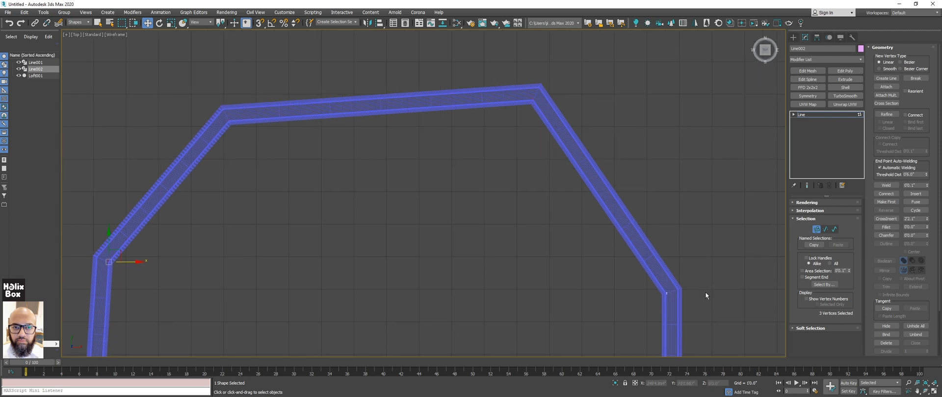
middle_drag(705, 293, 674, 188)
right_click(636, 203)
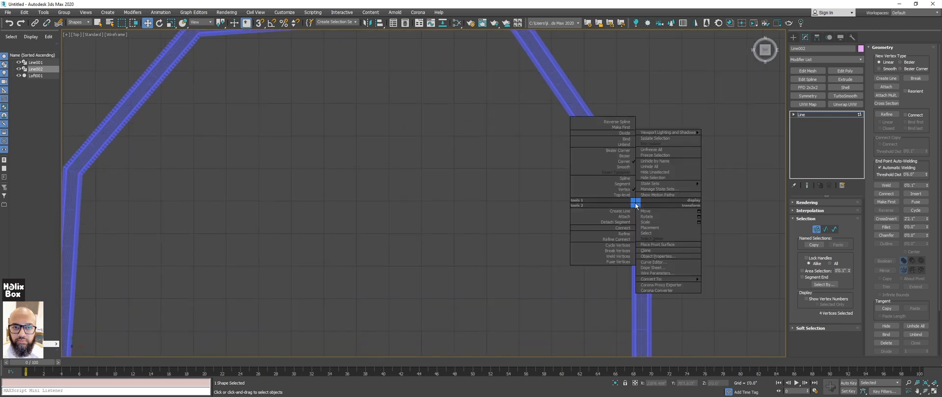
click(618, 168)
scroll(374, 162, down, 8)
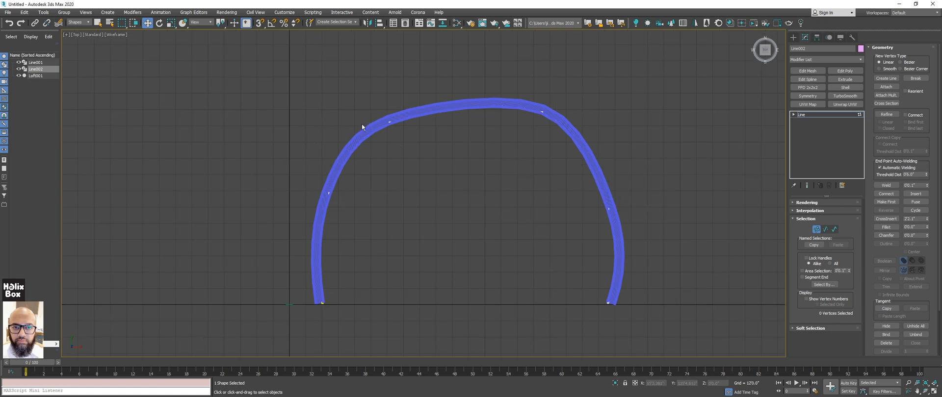
Move the path's upper-left bend vertex slightly inward along the top of the arch to refine the curve.
scroll(363, 108, up, 5)
click(417, 127)
scroll(417, 126, up, 2)
drag(427, 107, 468, 98)
scroll(485, 109, down, 6)
middle_drag(636, 115, 619, 121)
scroll(618, 121, up, 3)
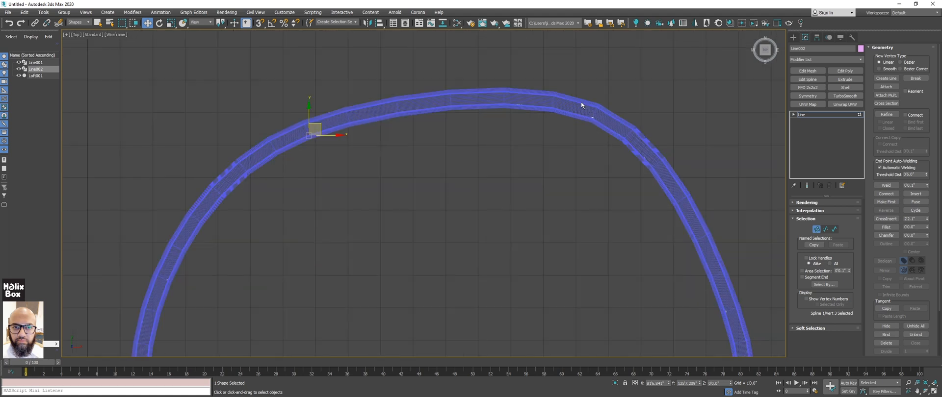
Convert the path line's upper-right bend vertex to Bezier Corner.
click(592, 117)
right_click(593, 117)
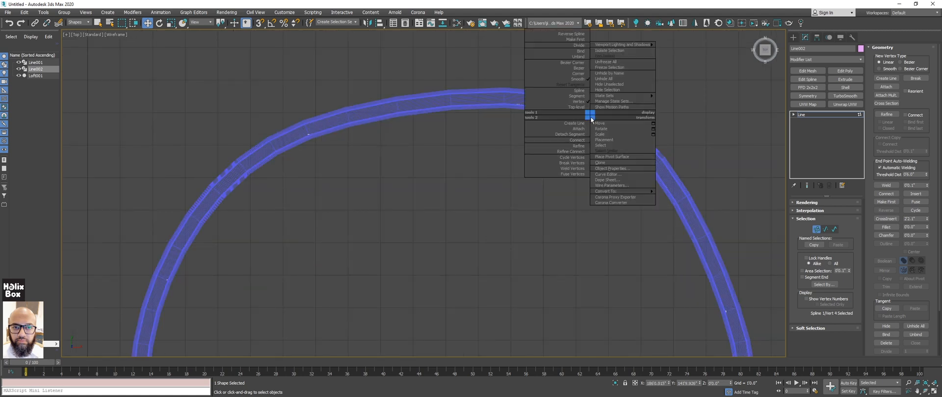
click(540, 68)
middle_drag(571, 128, 558, 137)
scroll(558, 137, up, 3)
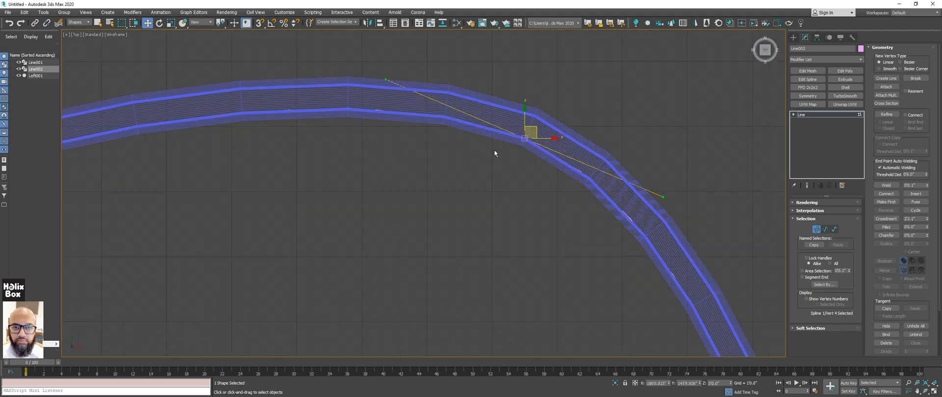
middle_drag(497, 149, 460, 156)
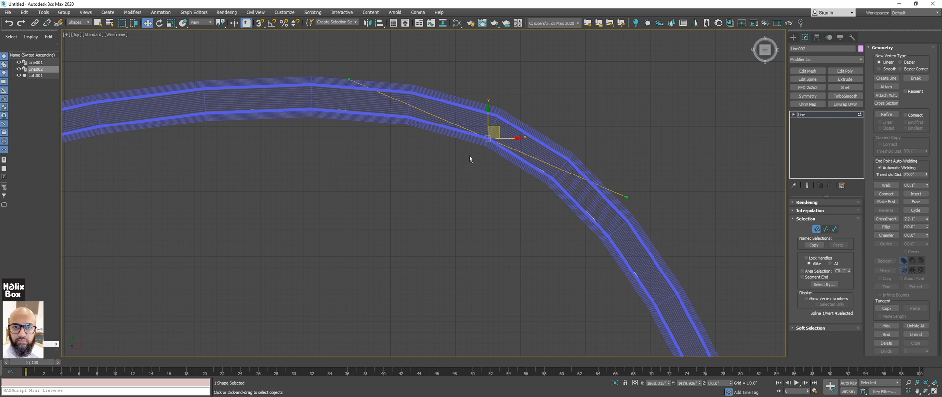
right_click(485, 137)
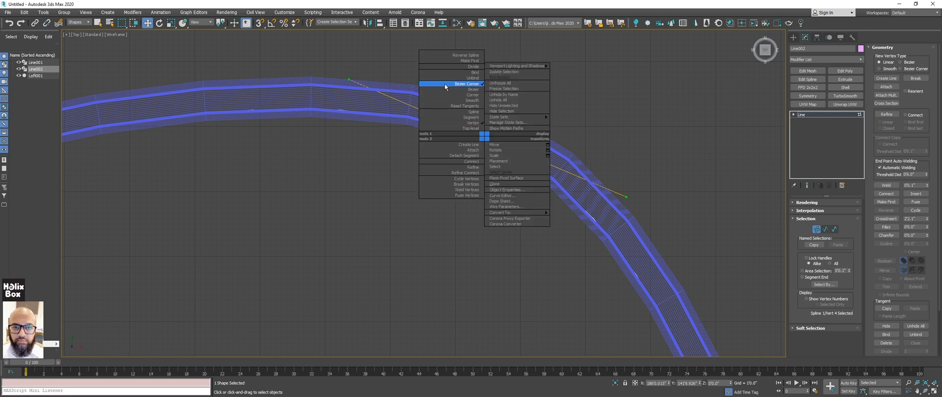
middle_drag(334, 125, 333, 142)
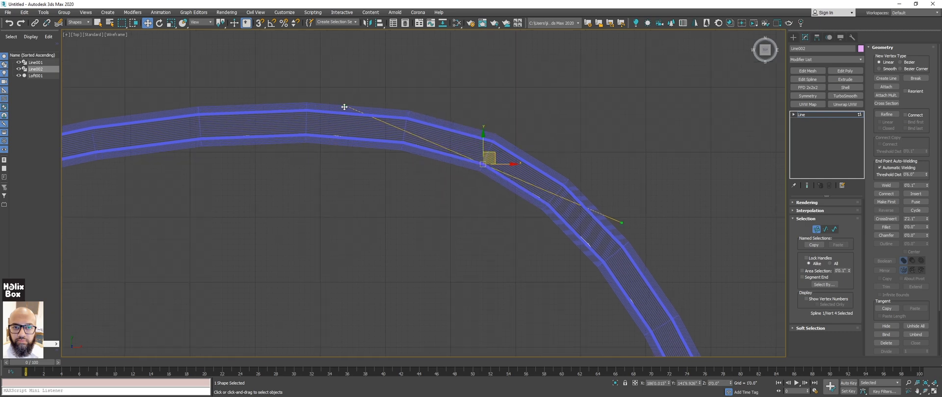
Shorten the upper-right vertex's handle along the top of the arch and angle its other handle down the descending segment to straighten it.
drag(344, 107, 436, 145)
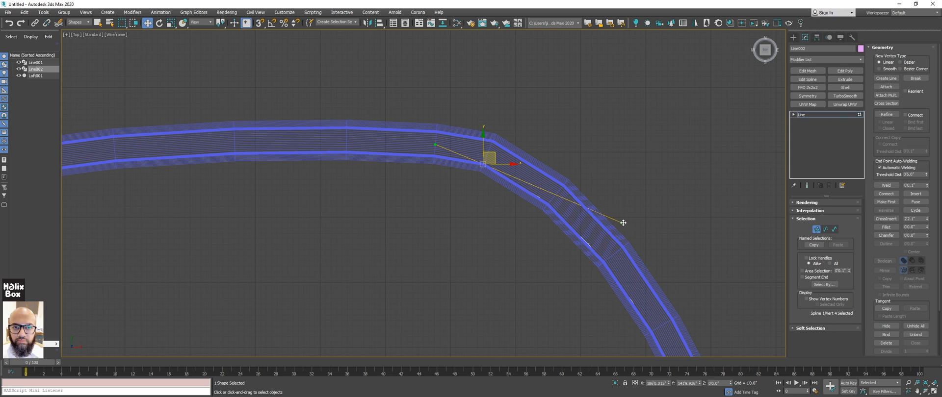
drag(624, 222, 526, 270)
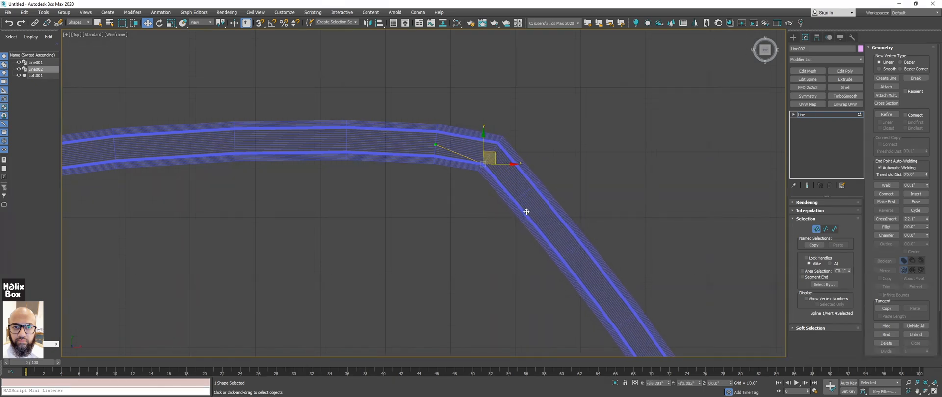
middle_drag(568, 259, 476, 150)
scroll(476, 149, down, 3)
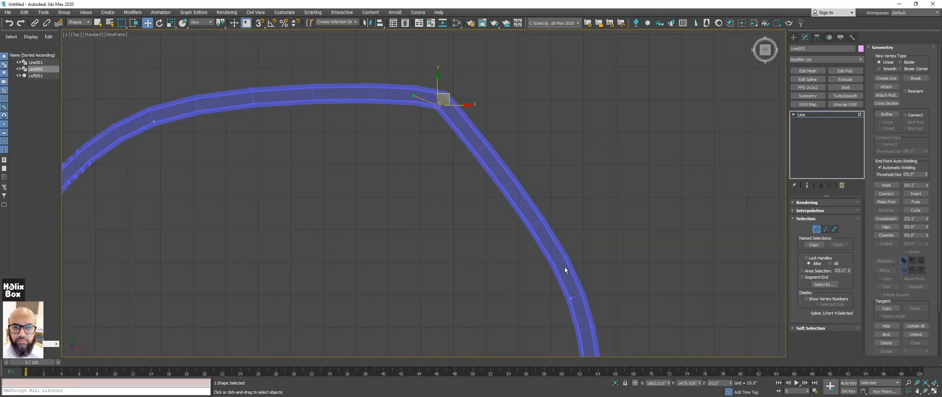
Convert the path's lower-right bend vertex to Bezier Corner and align its upper handle with the descending segment to straighten it.
click(571, 298)
right_click(568, 298)
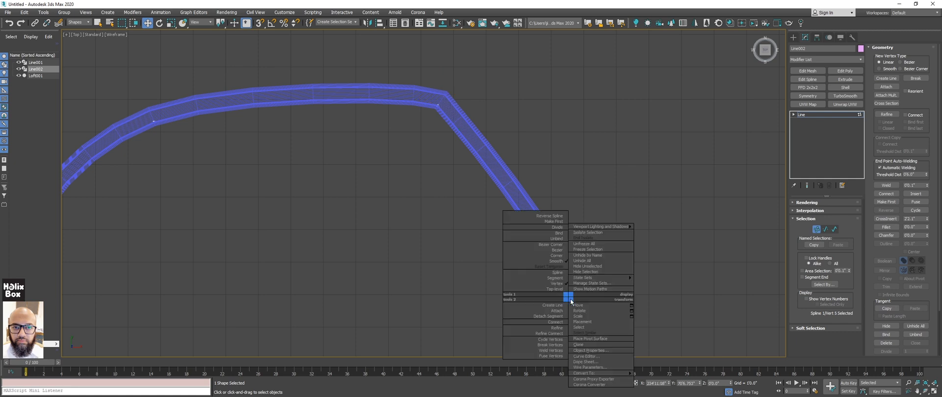
click(545, 245)
middle_drag(557, 276, 533, 180)
drag(521, 161, 502, 170)
middle_drag(427, 117, 470, 194)
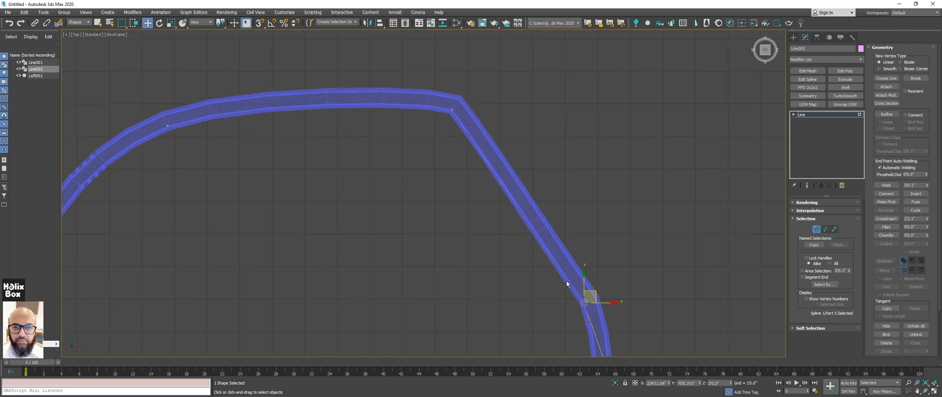
middle_drag(283, 162, 294, 157)
middle_drag(263, 111, 342, 129)
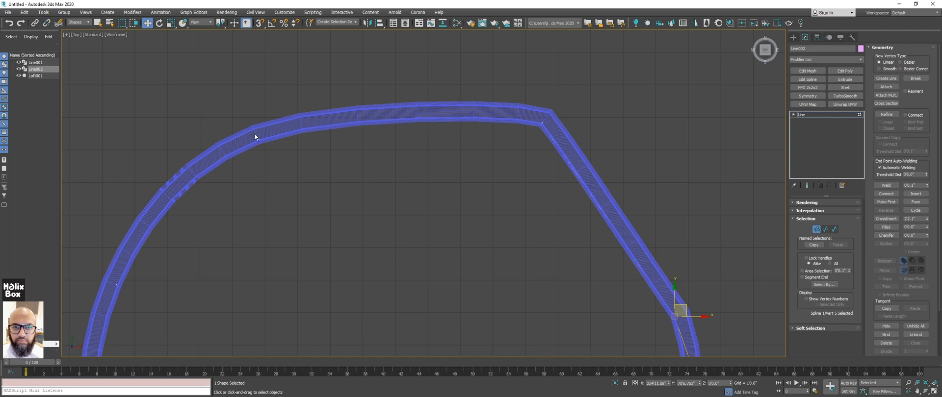
Convert the upper-left bend vertex to Bezier Corner and align the facing handles of both upper vertices to straighten the top segment.
click(257, 140)
scroll(255, 143, up, 2)
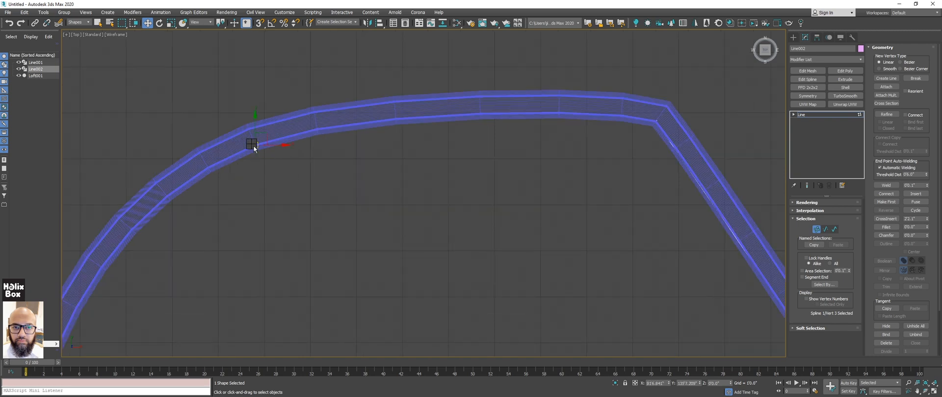
right_click(253, 145)
click(225, 90)
drag(352, 109, 324, 137)
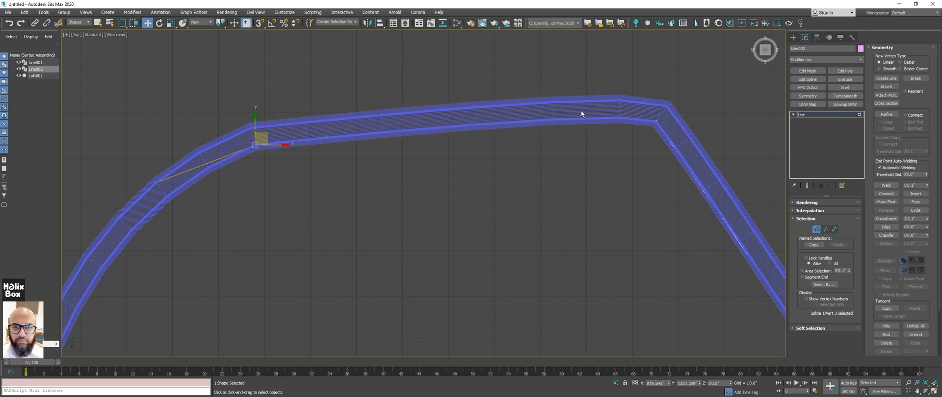
drag(692, 147, 692, 148)
drag(622, 110, 619, 122)
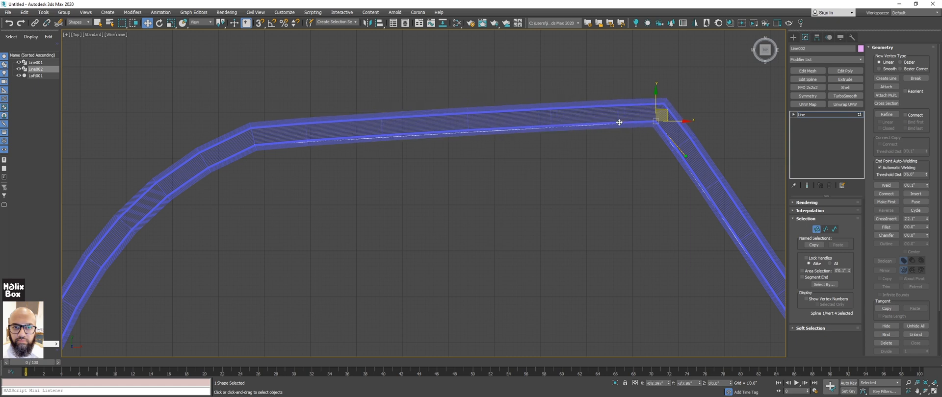
In a perspective view without edged faces, leave vertex editing and set the path line's object color to light gray.
scroll(619, 184, down, 4)
key(p)
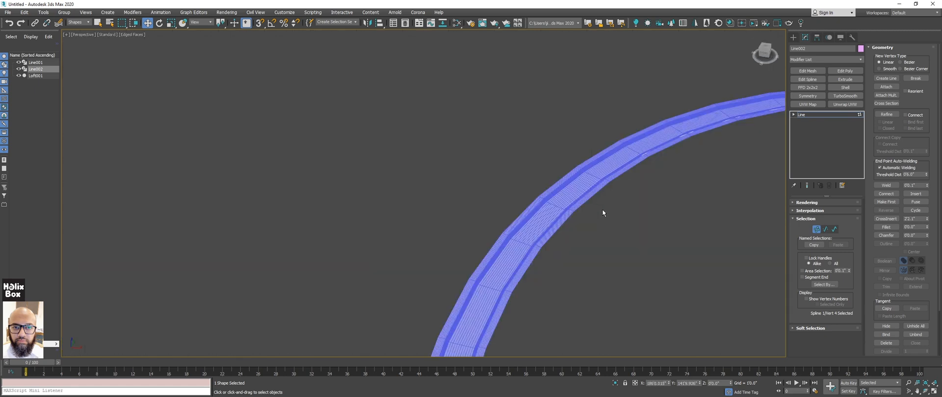
mouse_move(604, 211)
alt+middle_down()
mouse_move(545, 212)
mouse_move(557, 194)
mouse_move(531, 144)
mouse_move(584, 126)
alt+middle_up()
key(F4)
click(817, 229)
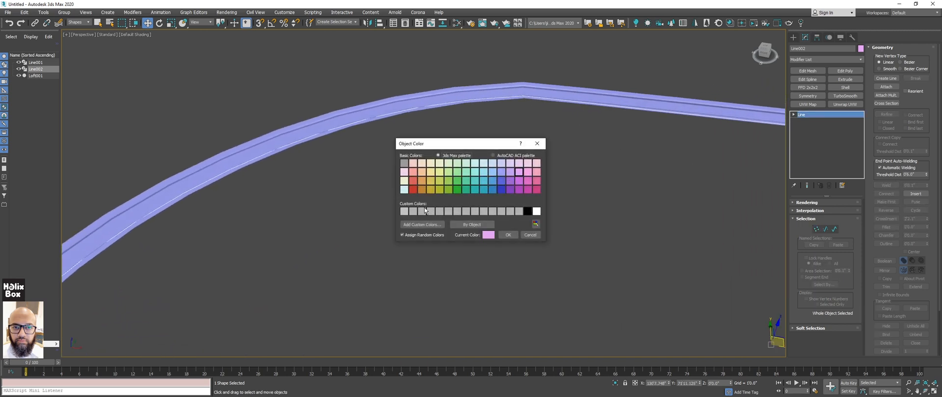
click(404, 211)
click(508, 235)
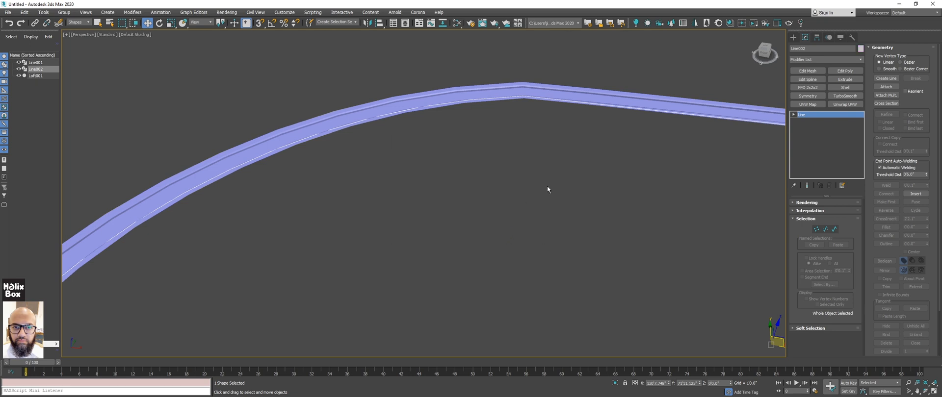
Set the selection filter to All, select the lofted road and change its object color to light gray.
middle_drag(581, 170, 547, 174)
click(678, 113)
right_click(678, 113)
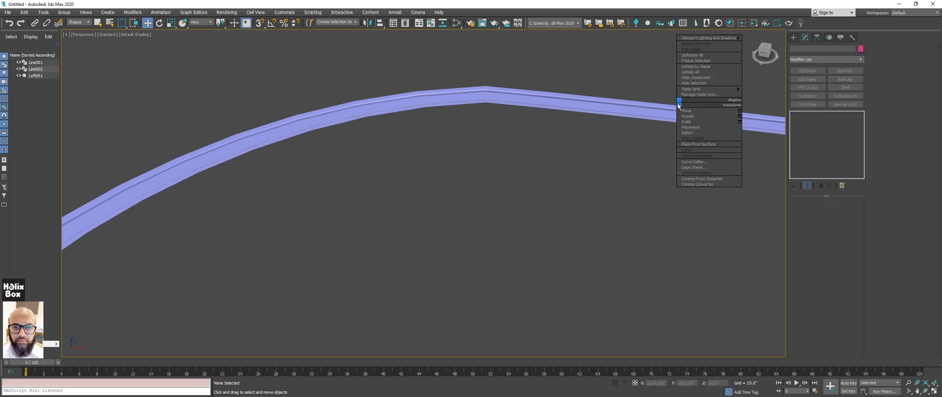
click(85, 22)
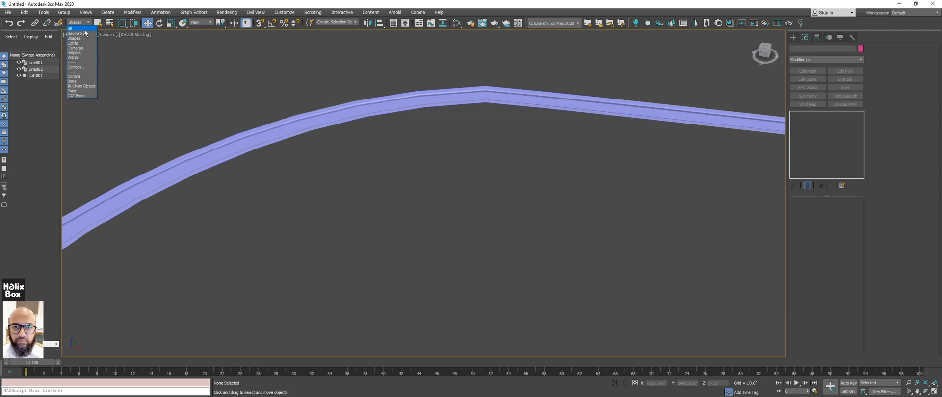
click(83, 31)
click(449, 98)
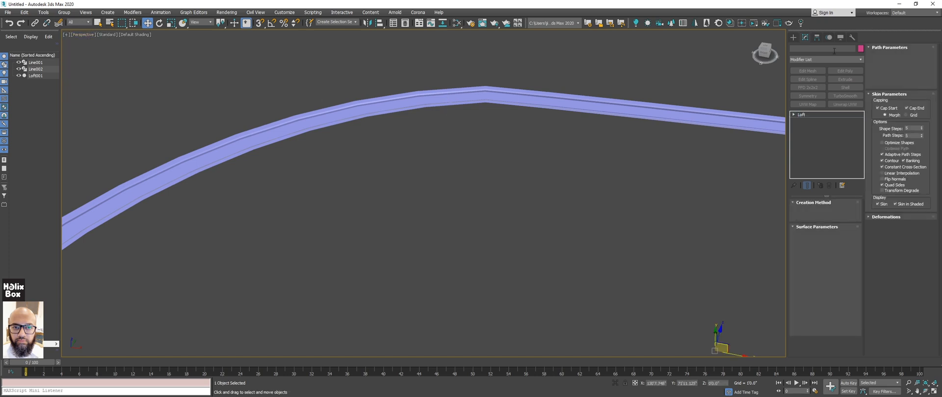
click(861, 49)
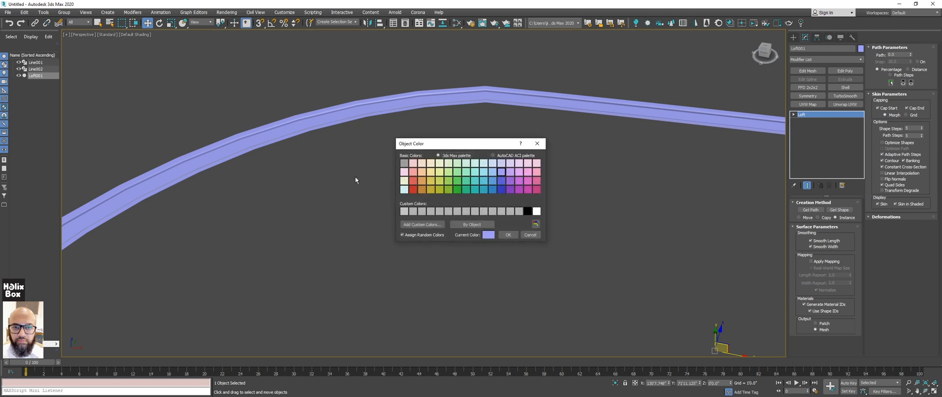
click(405, 211)
click(506, 235)
Turn edged faces on and examine the segment density on the lofted road's surface and curbs.
key(z)
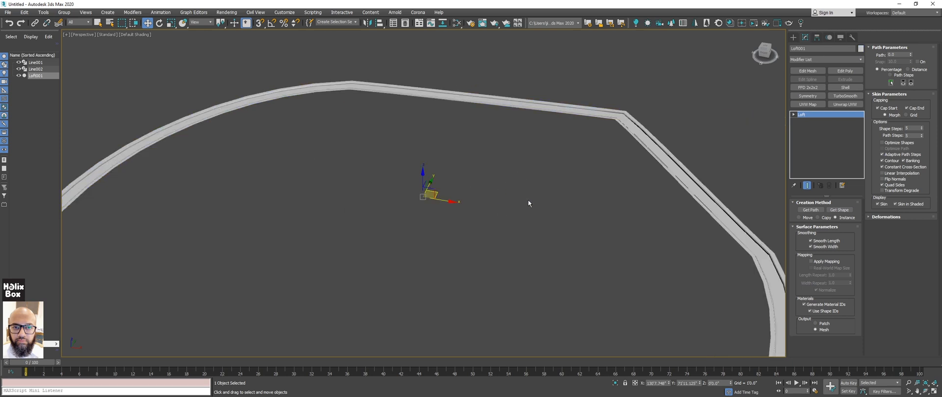
alt+middle_drag(528, 201, 563, 202)
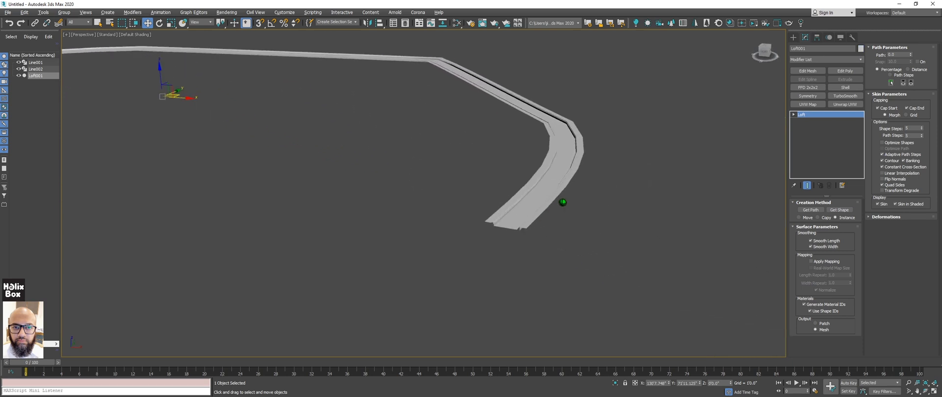
scroll(562, 202, up, 5)
scroll(506, 142, down, 6)
middle_drag(290, 108, 666, 120)
alt+middle_drag(369, 124, 408, 157)
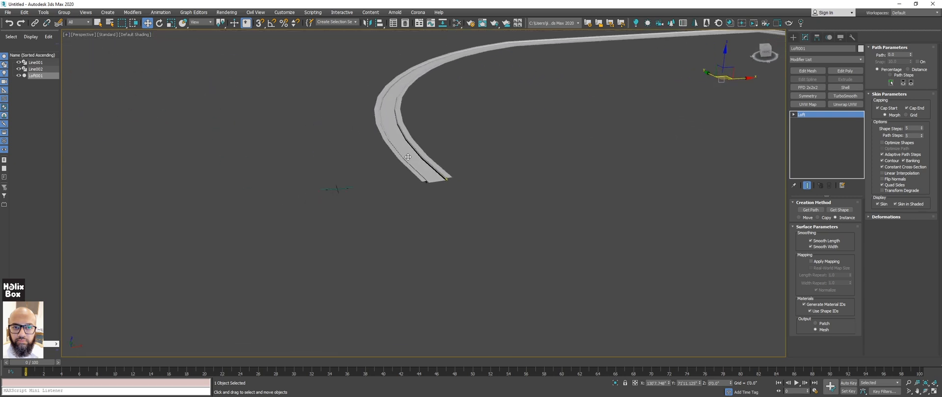
scroll(408, 157, up, 5)
key(F4)
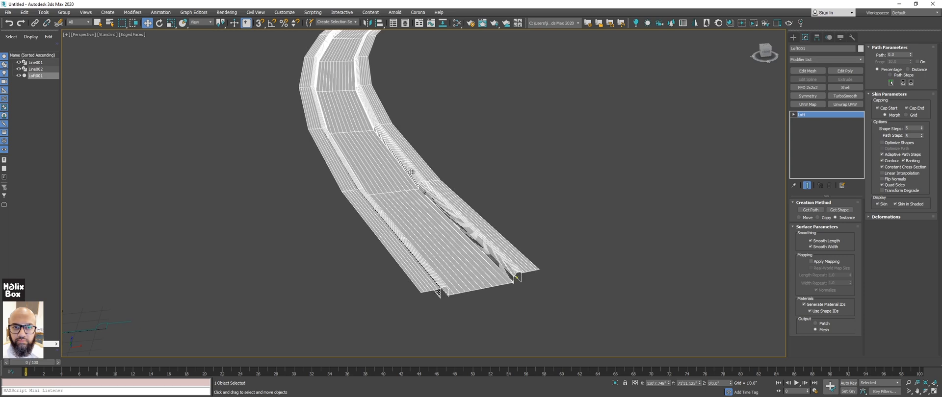
scroll(420, 204, up, 4)
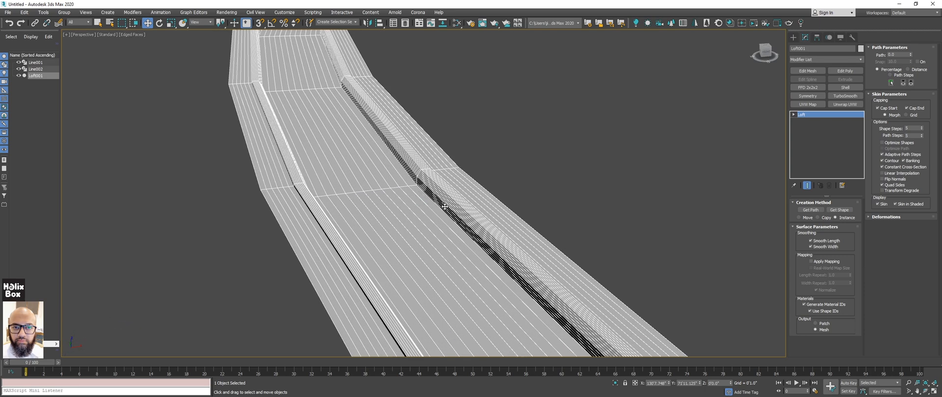
scroll(444, 207, down, 3)
scroll(321, 153, down, 4)
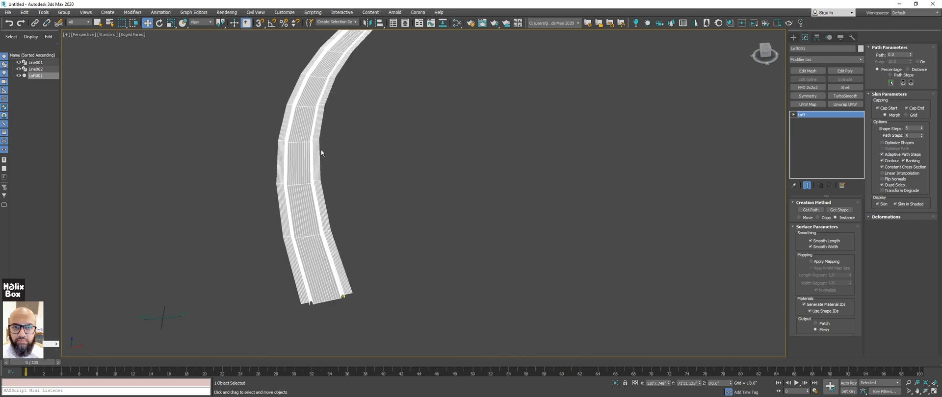
alt+middle_drag(321, 149, 316, 180)
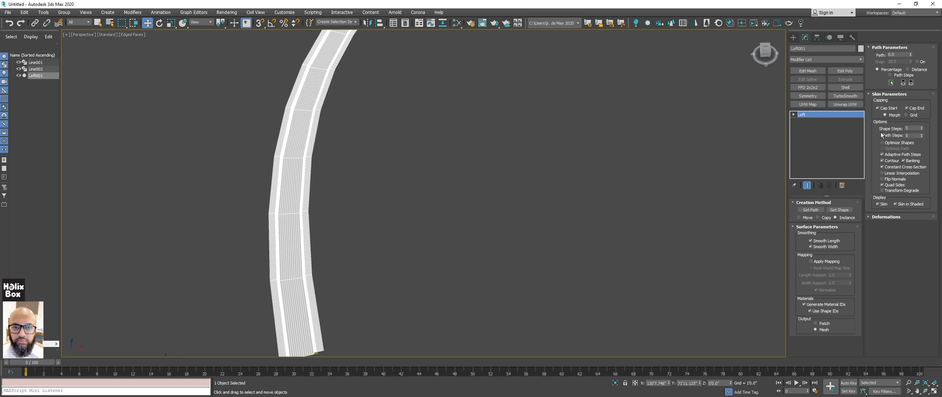
Reduce the loft's Shape Steps to 0 and inspect the cross-section at the road's open end.
click(922, 130)
click(922, 130)
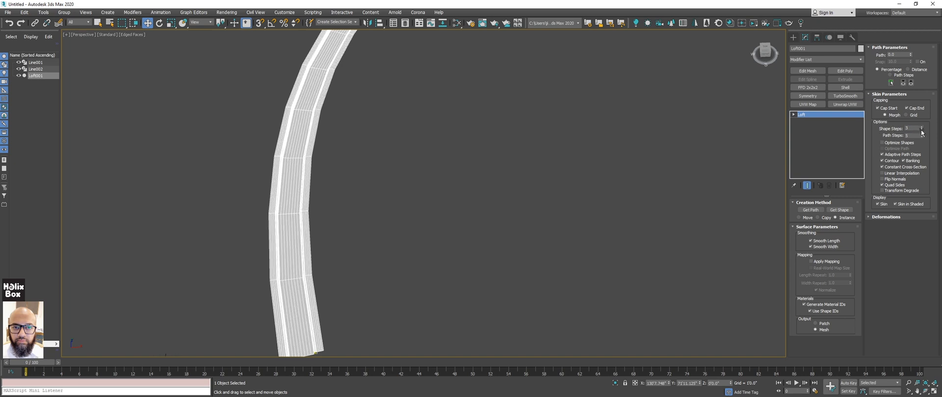
click(921, 130)
click(921, 130)
click(921, 130)
alt+middle_drag(312, 196, 363, 116)
scroll(364, 116, down, 3)
scroll(365, 141, up, 3)
scroll(365, 141, up, 5)
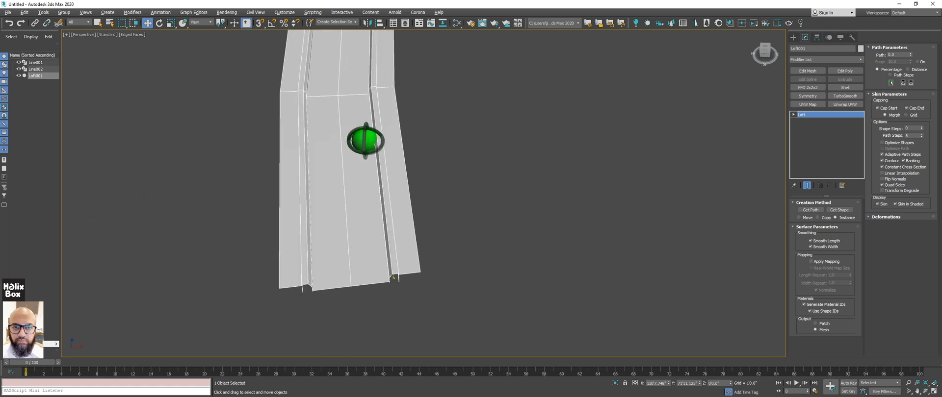
middle_drag(376, 223, 430, 226)
scroll(402, 210, up, 4)
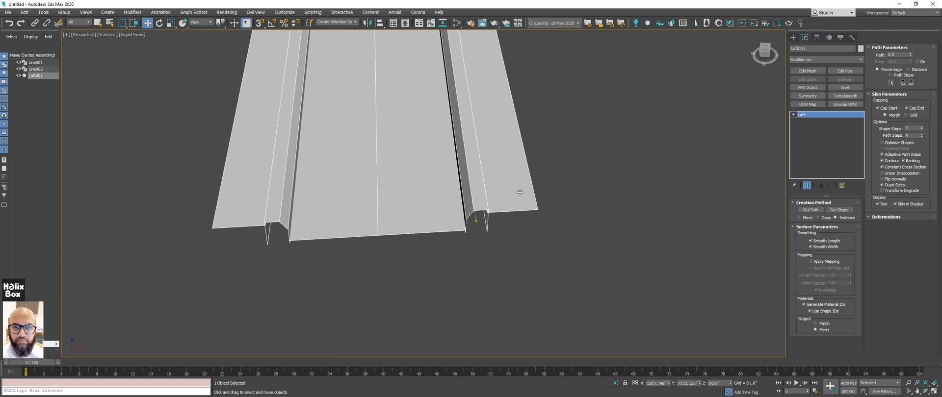
Try a Shape Steps value of 1 on the loft and return it to 0, comparing the curb profile.
click(922, 128)
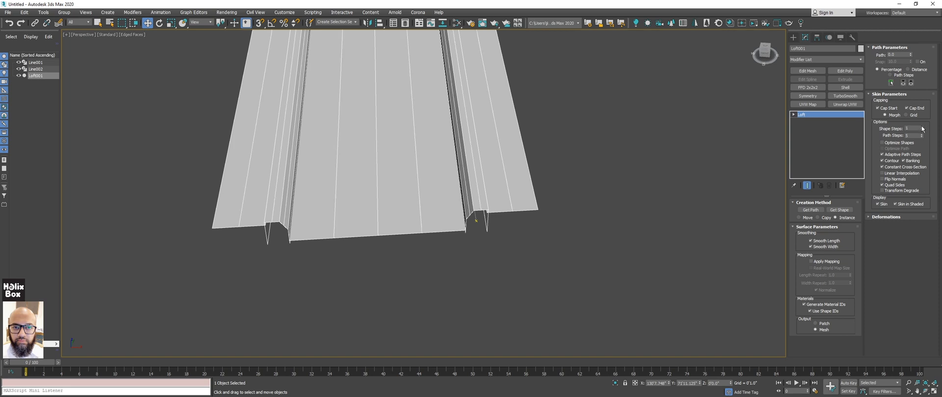
click(923, 131)
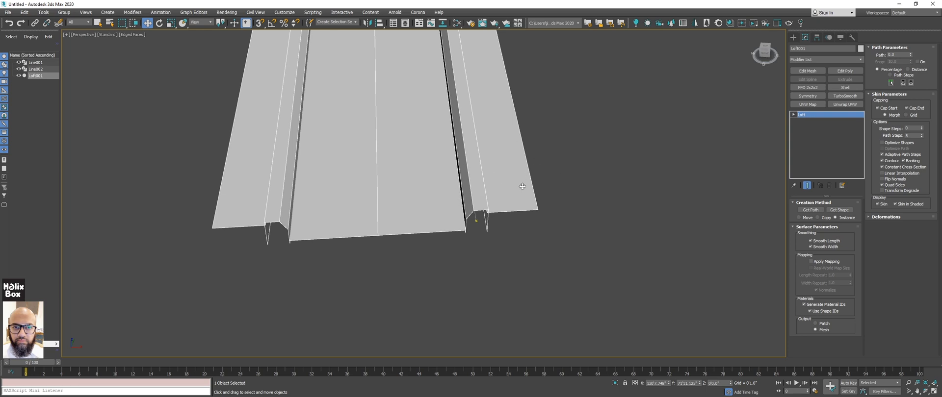
scroll(455, 221, up, 4)
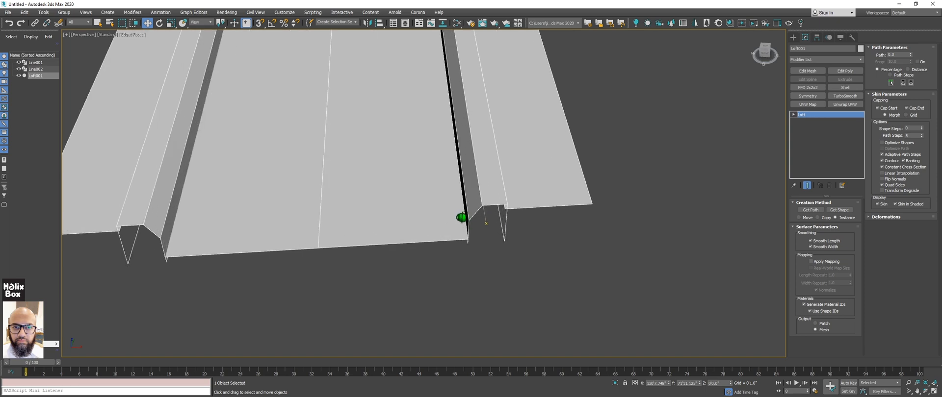
scroll(447, 179, down, 10)
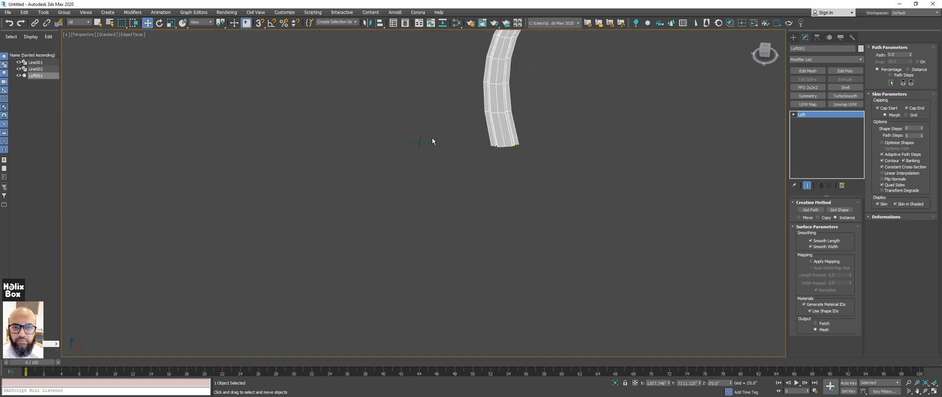
Select the cross-section line and refine it with a vertex midway along the right-hand curb's sloped edge.
scroll(432, 141, up, 3)
click(426, 140)
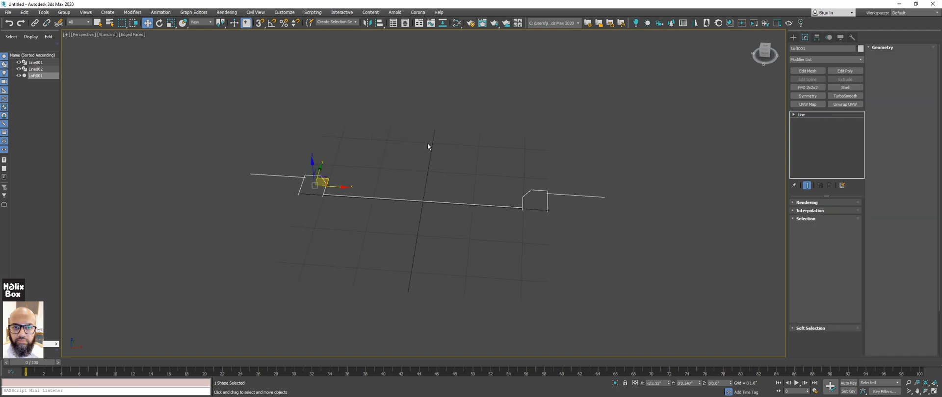
key(t)
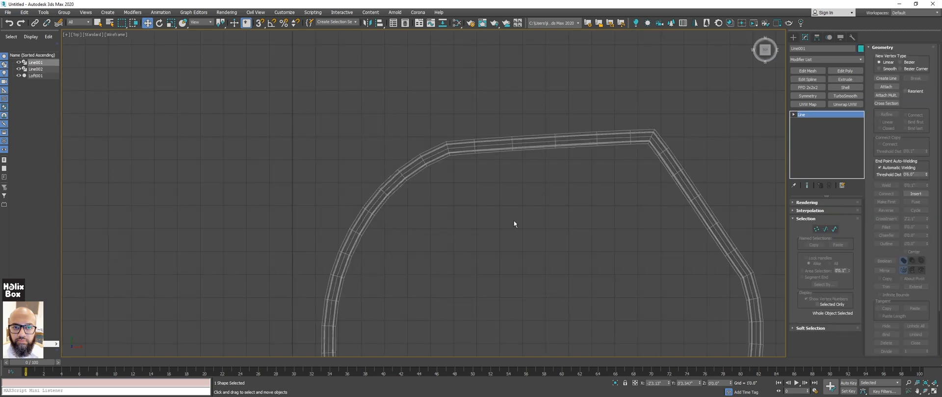
key(z)
scroll(582, 212, up, 5)
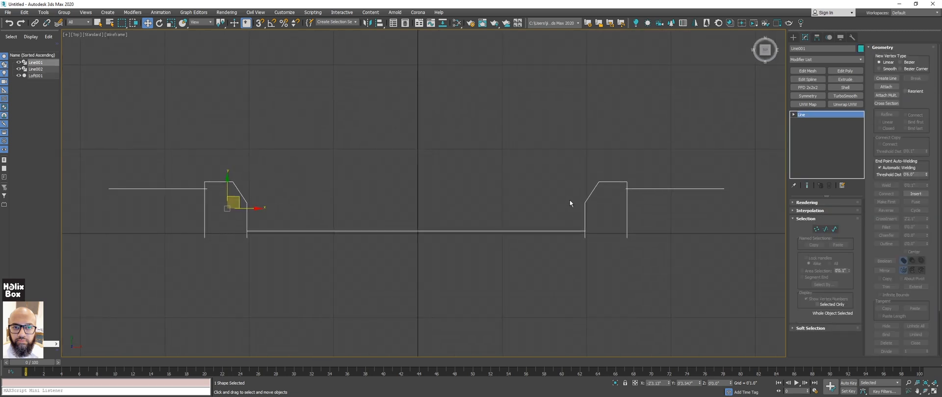
click(817, 230)
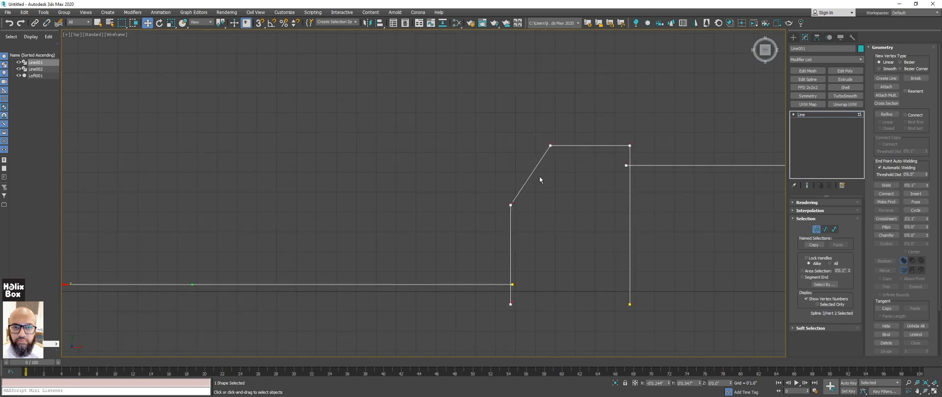
right_click(530, 167)
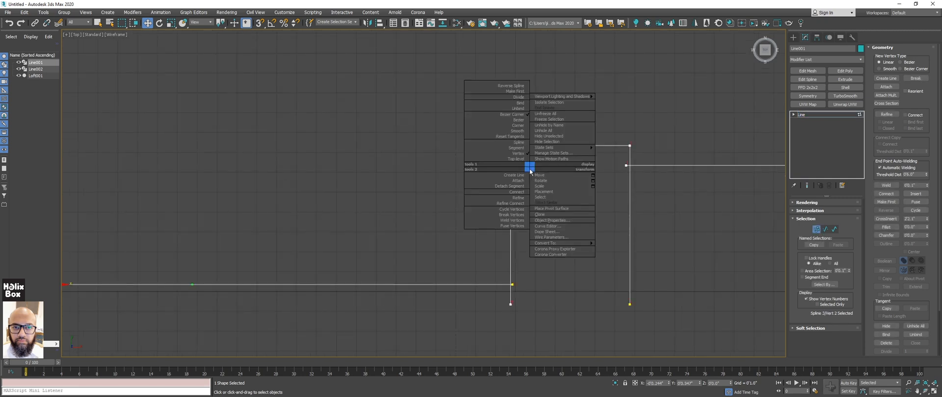
click(518, 197)
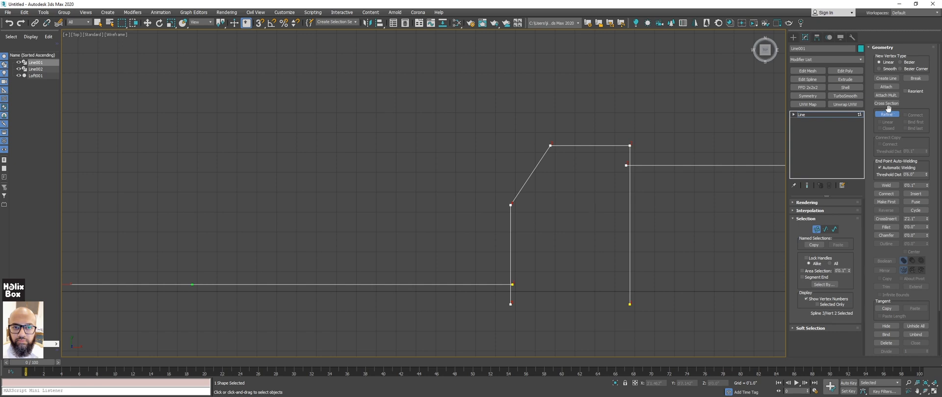
click(533, 172)
right_click(541, 188)
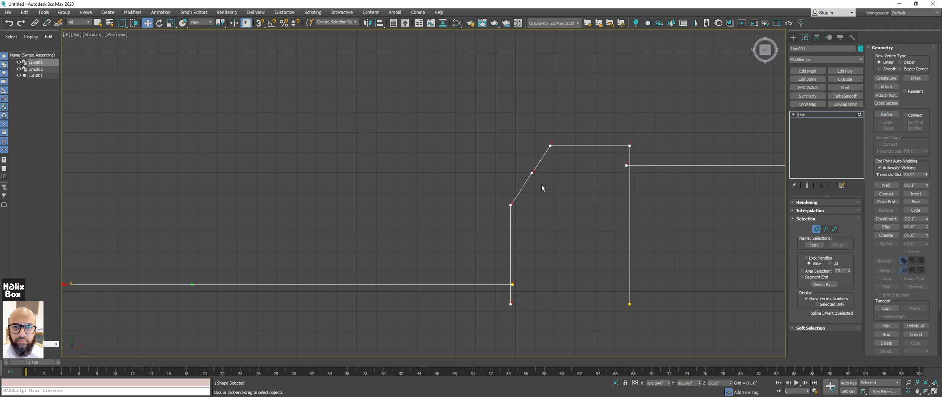
Hide the vertex numbers, convert the added curb vertex to Smooth and move it outward to round the curb's corner.
click(532, 173)
click(806, 299)
scroll(518, 181, up, 4)
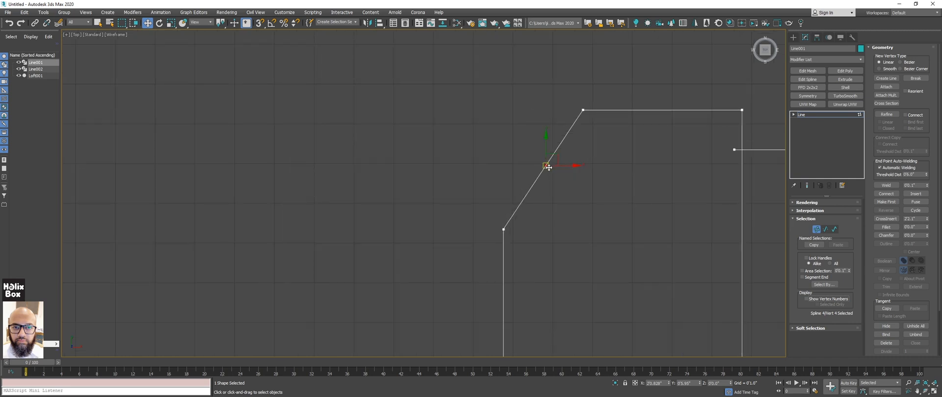
right_click(544, 164)
click(526, 127)
drag(559, 155, 532, 140)
scroll(576, 155, down, 6)
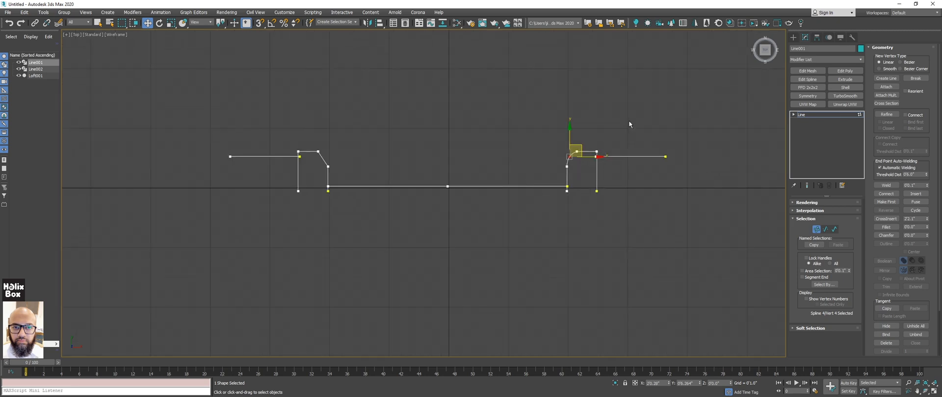
Leave vertex editing, select the lofted road and examine the rounded curb profile at its open end.
middle_drag(629, 122, 419, 193)
scroll(419, 194, down, 8)
middle_drag(627, 104, 580, 142)
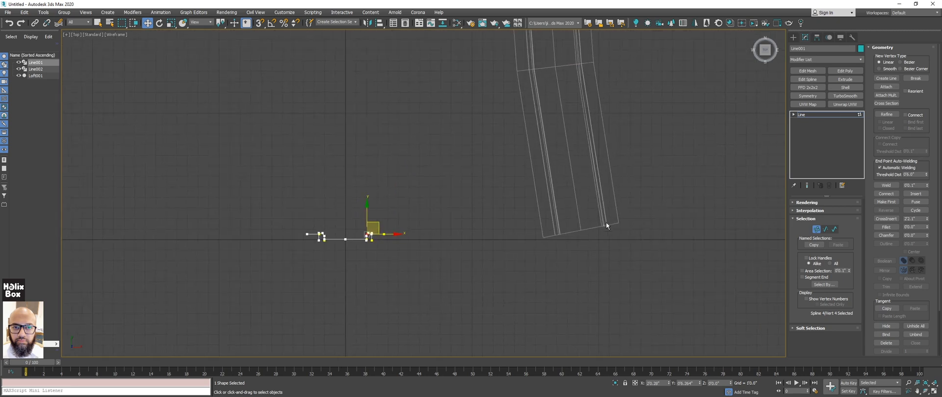
key(1)
key(p)
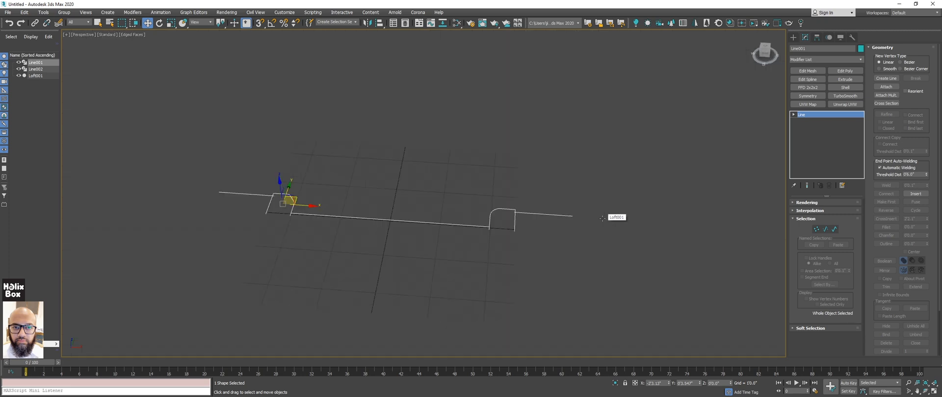
middle_drag(560, 227, 363, 212)
scroll(417, 207, down, 5)
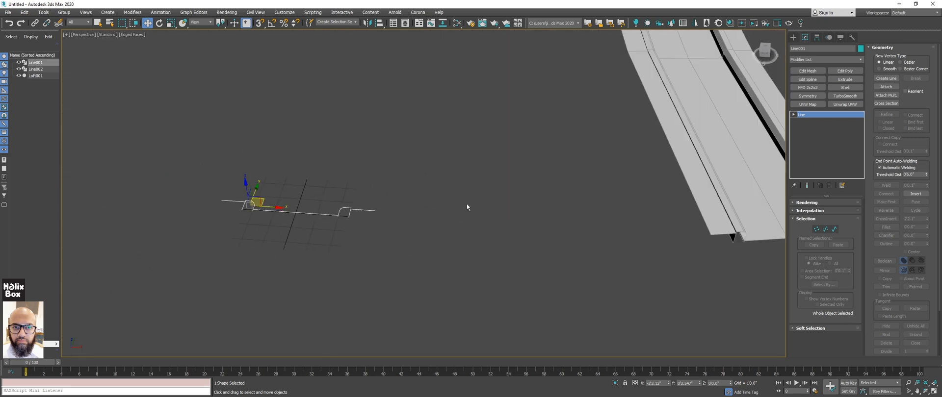
click(709, 168)
middle_drag(650, 157, 588, 119)
key(z)
alt+middle_drag(412, 230, 440, 194)
middle_drag(275, 254, 432, 97)
scroll(433, 202, up, 10)
scroll(425, 162, up, 3)
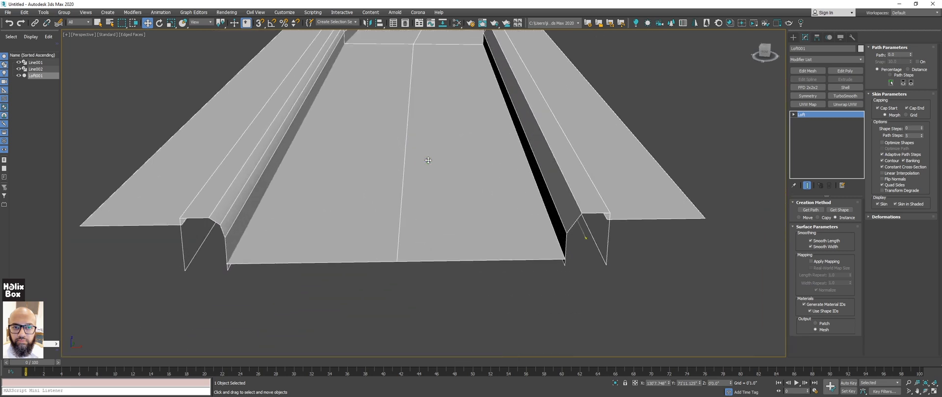
middle_drag(428, 160, 448, 151)
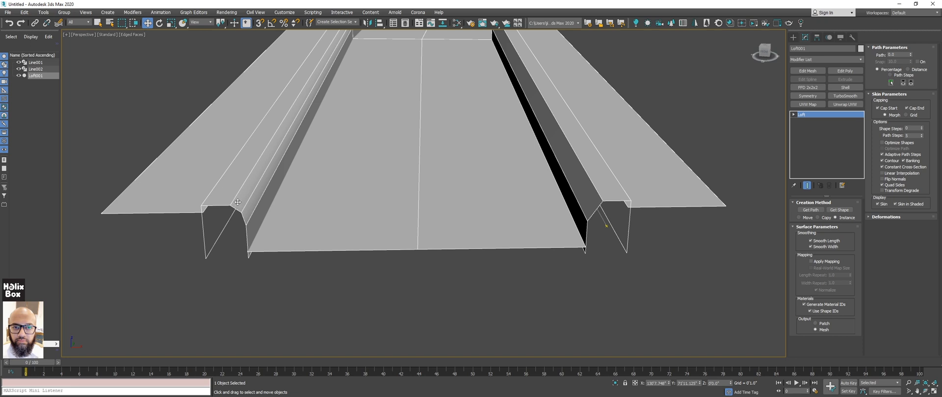
Set the loft's Shape Steps to 2 and compare the rounded and chamfered curbs with edged faces off and on.
click(922, 128)
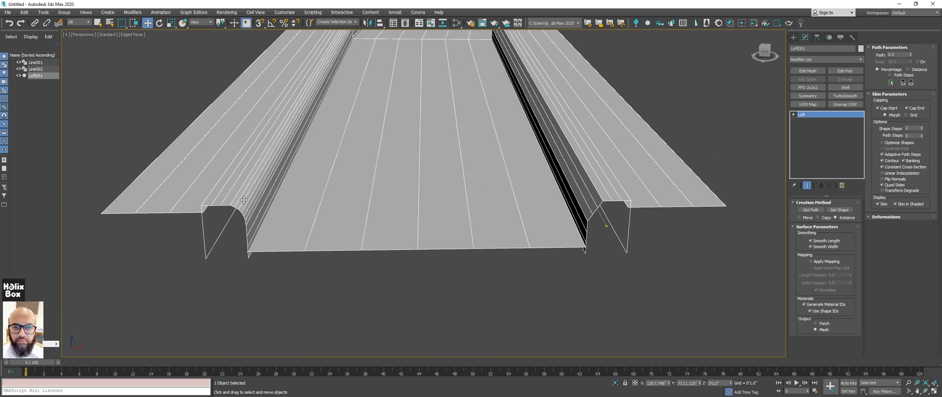
middle_drag(244, 200, 282, 169)
key(F4)
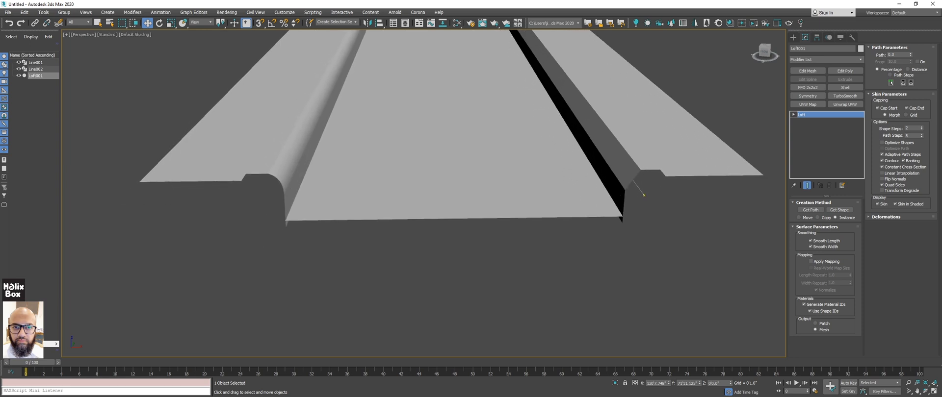
scroll(288, 185, up, 5)
scroll(288, 185, down, 3)
middle_drag(619, 184, 293, 178)
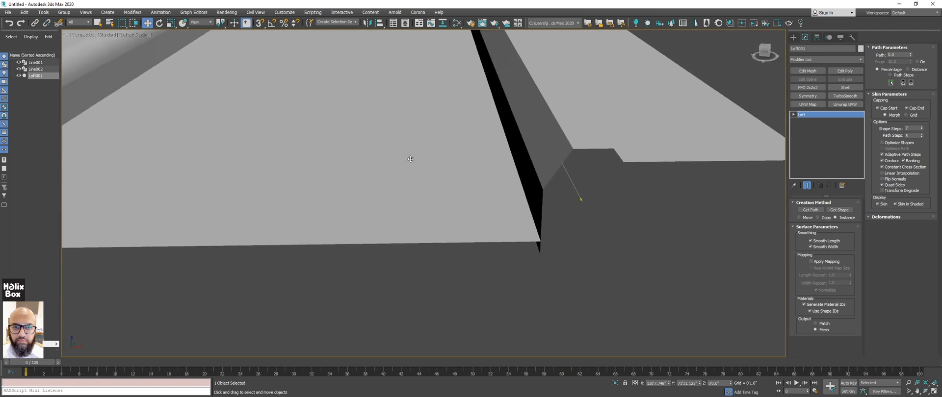
middle_drag(309, 139, 557, 174)
scroll(504, 152, down, 3)
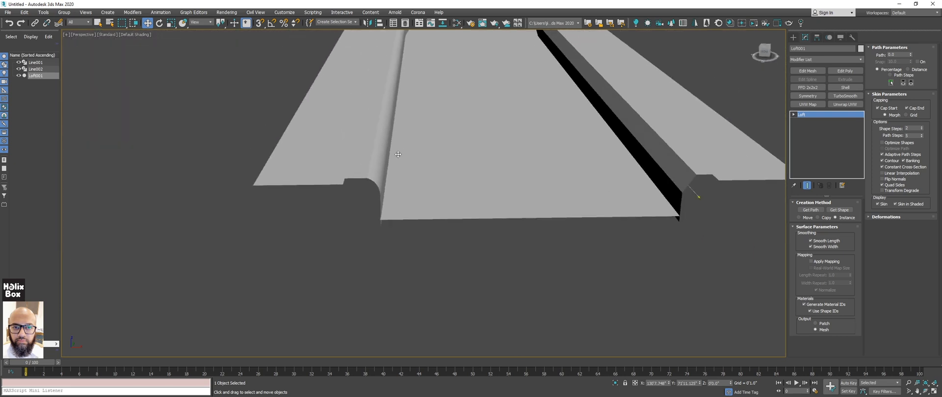
key(F4)
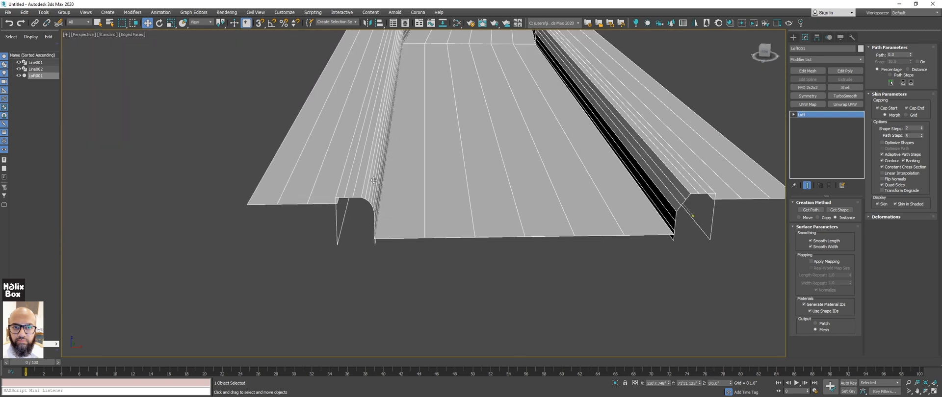
Select the cross-section shape and the road-surface spline within it, viewing the shape from the top.
mouse_move(477, 182)
alt+middle_down()
mouse_move(480, 154)
mouse_move(466, 171)
mouse_move(446, 117)
mouse_move(471, 193)
mouse_move(470, 175)
mouse_move(456, 196)
alt+middle_up()
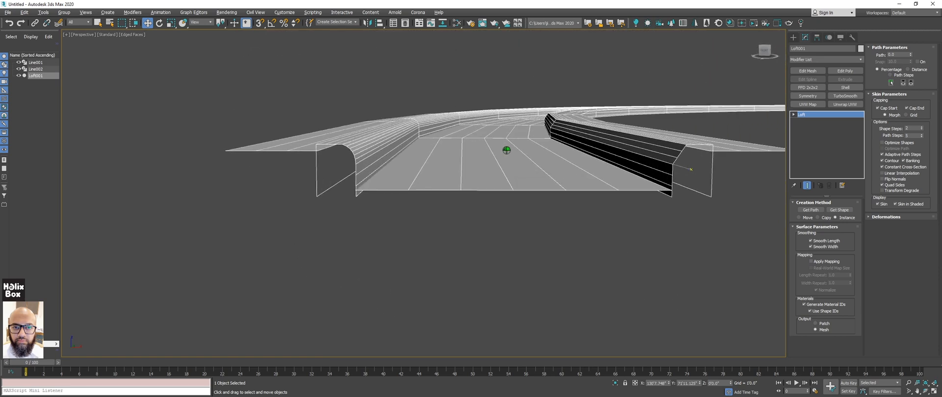
scroll(507, 150, up, 5)
scroll(506, 150, down, 9)
middle_drag(237, 229, 343, 186)
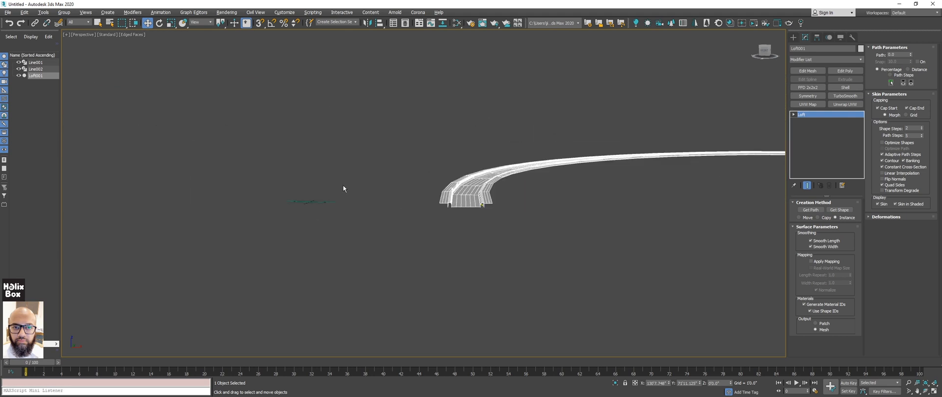
click(321, 203)
key(z)
alt+middle_drag(449, 199, 460, 237)
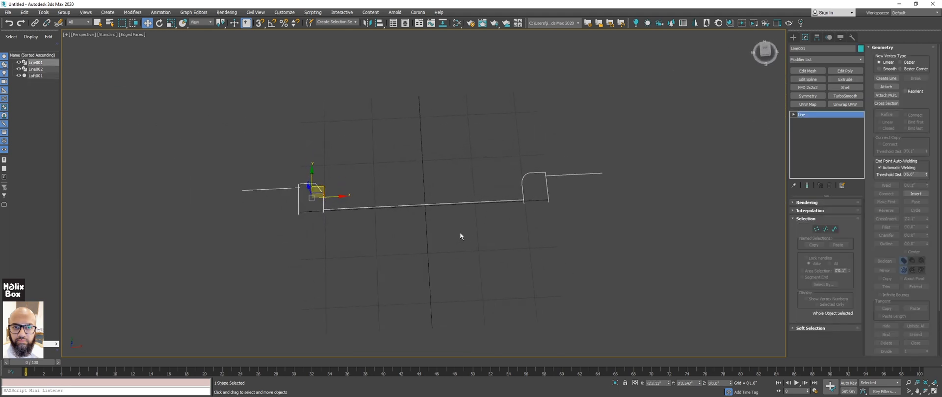
key(1)
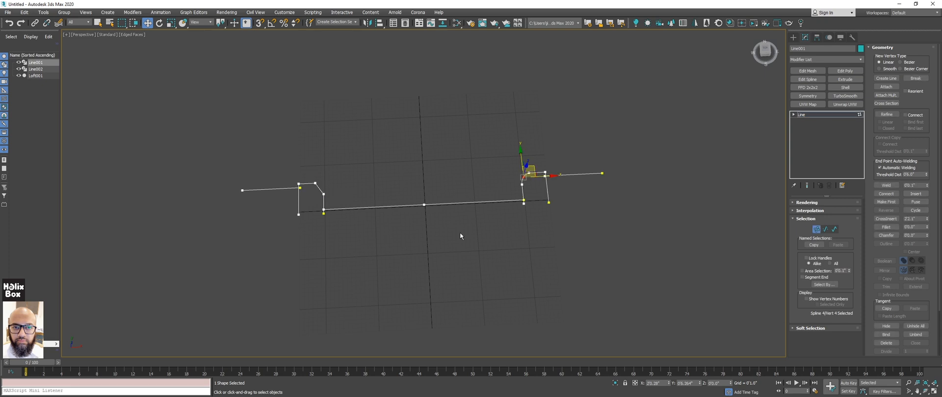
click(834, 230)
click(423, 205)
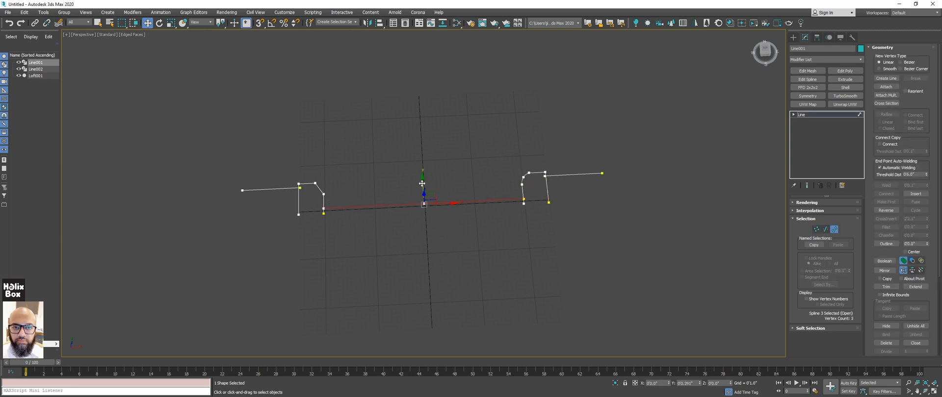
drag(422, 180, 421, 180)
key(t)
scroll(398, 221, up, 5)
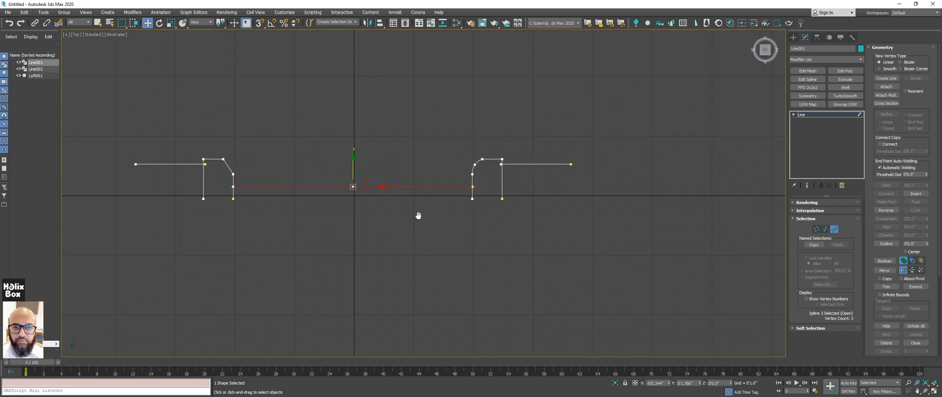
Widen the road in the cross-section by moving the curb and side-strip vertices outward on both sides.
key(1)
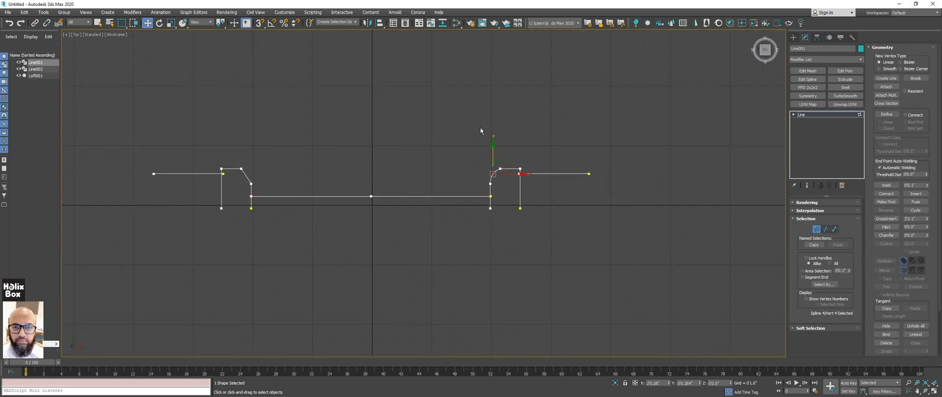
drag(616, 235, 615, 234)
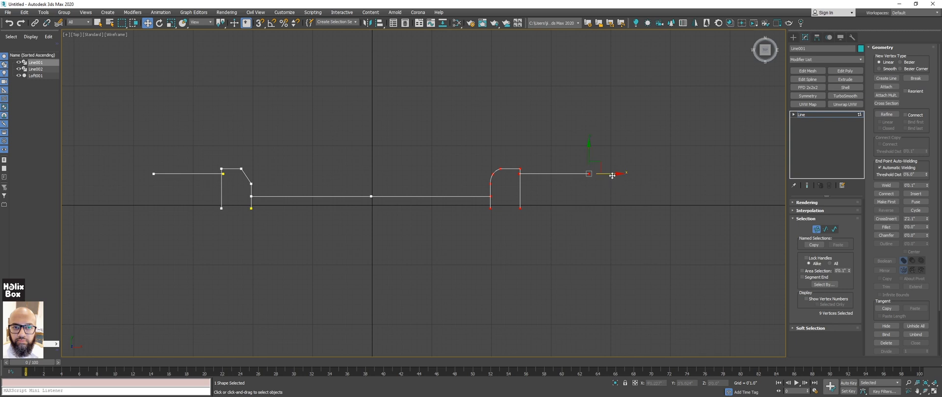
drag(611, 175, 674, 173)
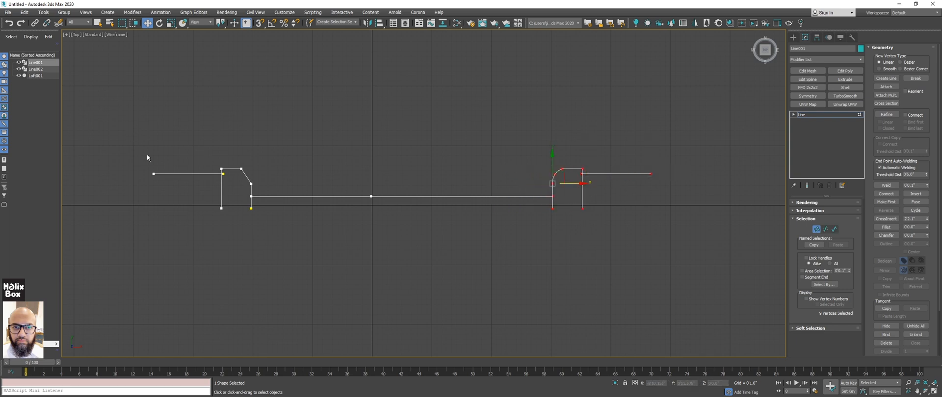
drag(285, 266, 285, 267)
drag(275, 196, 216, 196)
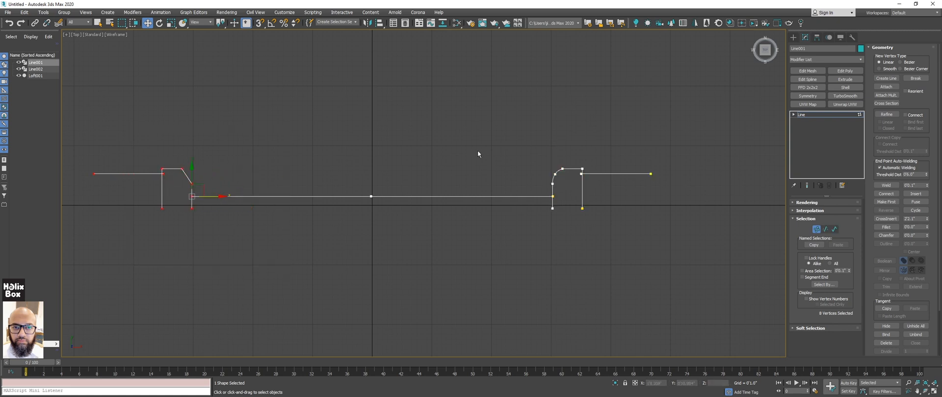
scroll(460, 170, down, 5)
Show four viewports with the perspective view enlarged, frame the cross-section in the top view and hold the scene.
key(alt+w)
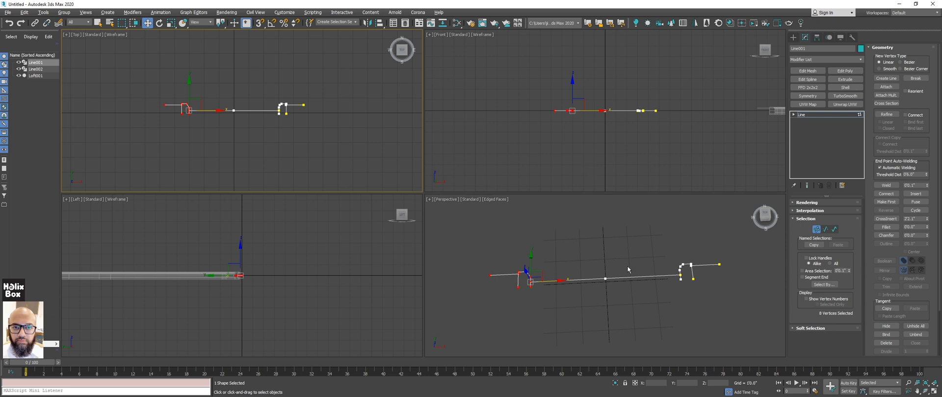
middle_drag(628, 269, 633, 261)
drag(425, 197, 283, 119)
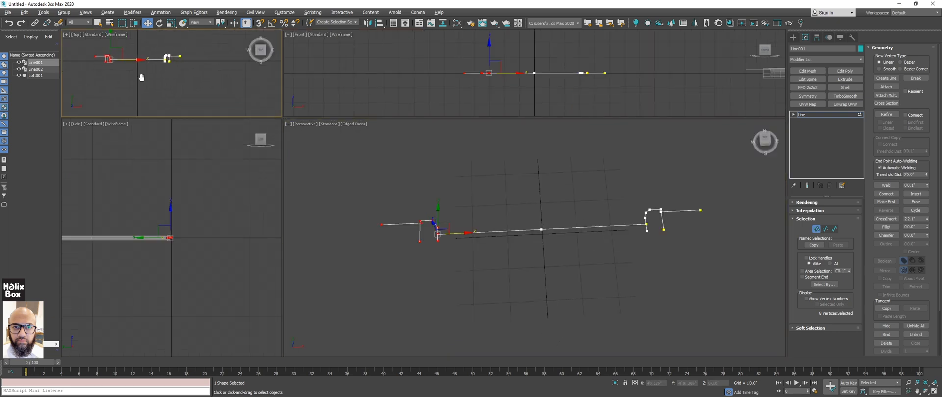
scroll(140, 70, up, 5)
middle_drag(139, 69, 172, 104)
scroll(173, 105, down, 3)
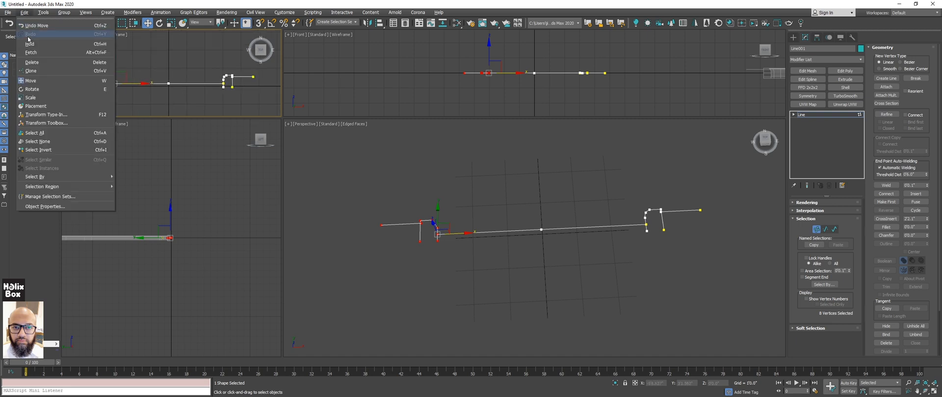
click(30, 43)
Leave vertex editing on the cross-section and select the lofted road, framing its open end in the perspective view.
middle_drag(532, 219, 466, 225)
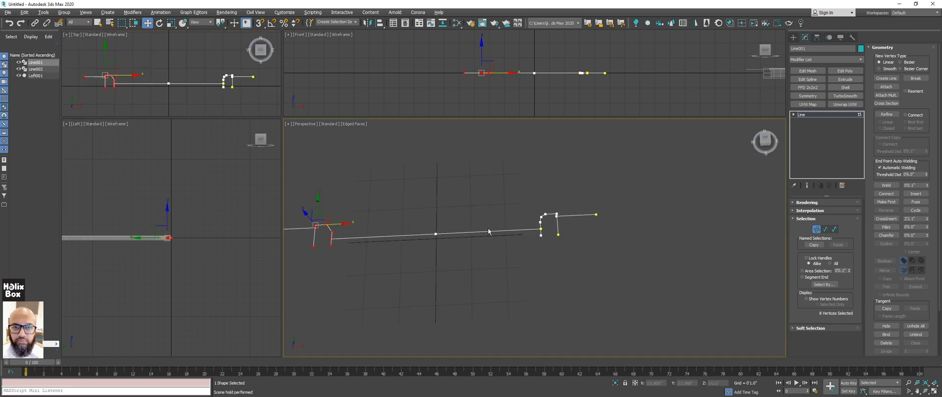
scroll(466, 225, down, 4)
middle_drag(699, 200, 463, 228)
alt+middle_drag(464, 229, 555, 246)
scroll(557, 234, up, 3)
click(816, 229)
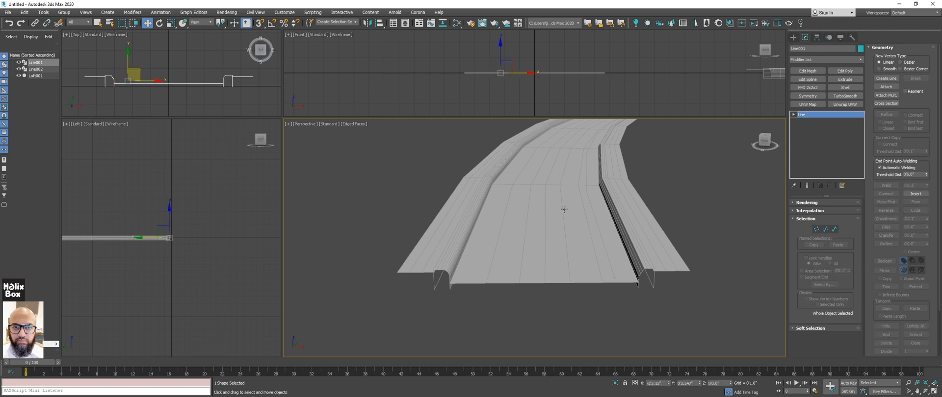
middle_drag(536, 229, 570, 248)
click(570, 248)
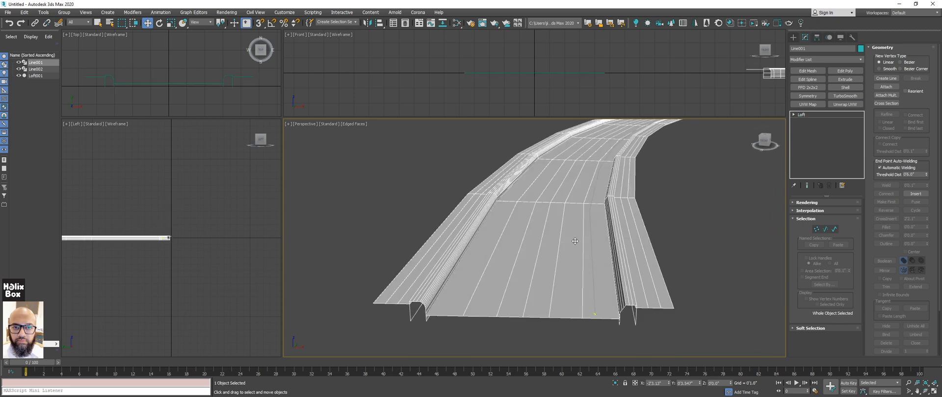
Increase the lofted road's path steps to 22 to smooth its curve.
middle_drag(577, 185, 573, 247)
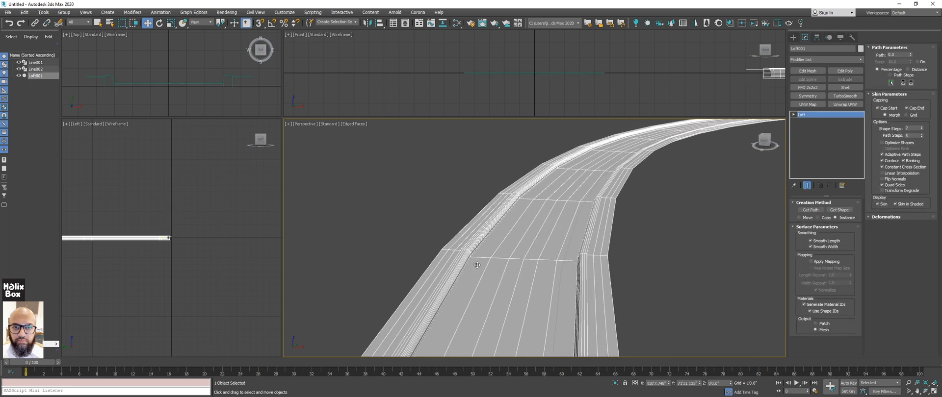
alt+middle_drag(530, 180, 491, 257)
scroll(532, 194, down, 2)
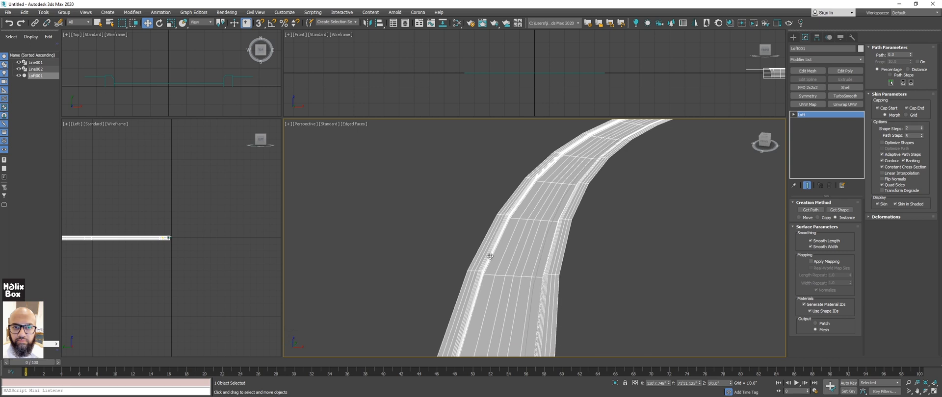
click(921, 134)
click(921, 134)
click(922, 134)
click(922, 134)
click(921, 134)
click(922, 134)
click(921, 134)
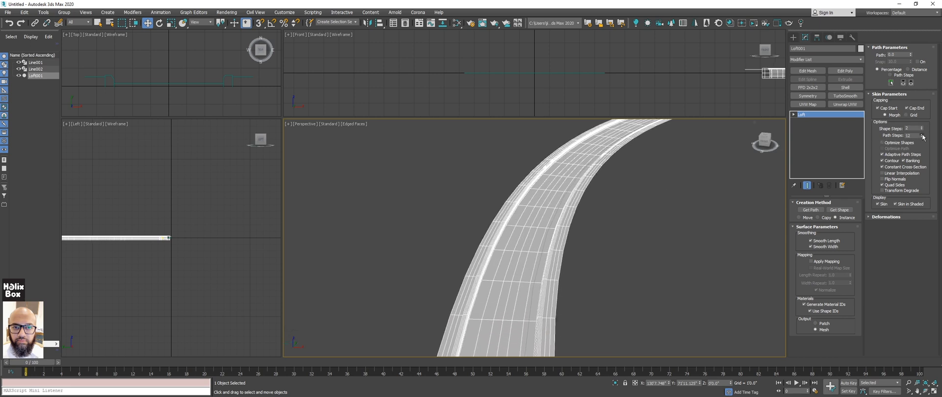
click(922, 134)
click(922, 134)
click(922, 134)
click(922, 134)
click(922, 134)
click(922, 134)
click(921, 134)
click(922, 134)
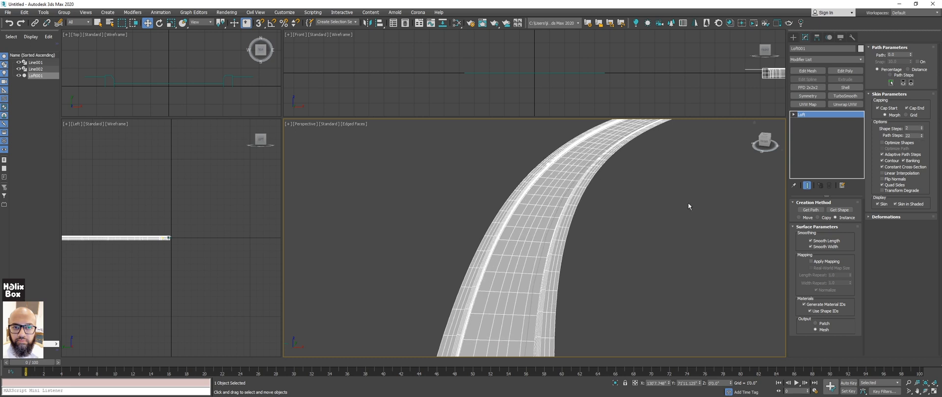
Examine the road's bend and open end in plain shading and with edged faces displayed.
mouse_move(596, 214)
alt+middle_down()
mouse_move(546, 230)
mouse_move(559, 238)
alt+middle_up()
key(F4)
scroll(557, 223, down, 3)
middle_drag(715, 152, 550, 227)
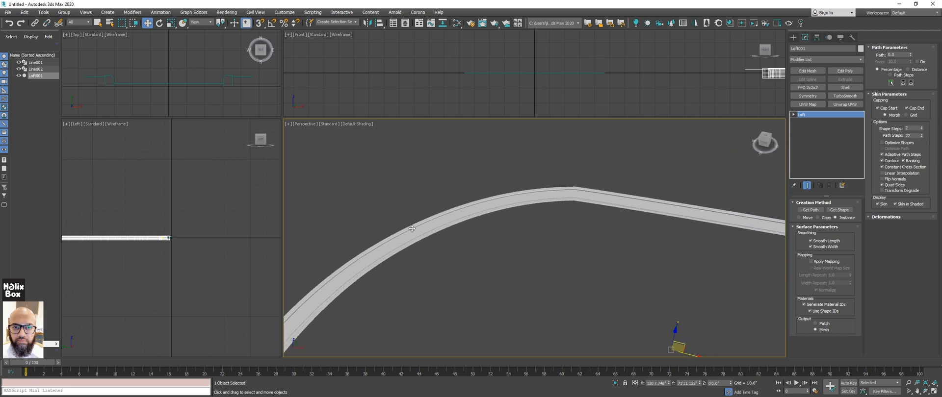
alt+middle_drag(412, 228, 582, 322)
scroll(620, 231, up, 5)
middle_drag(534, 142, 528, 208)
scroll(471, 192, up, 2)
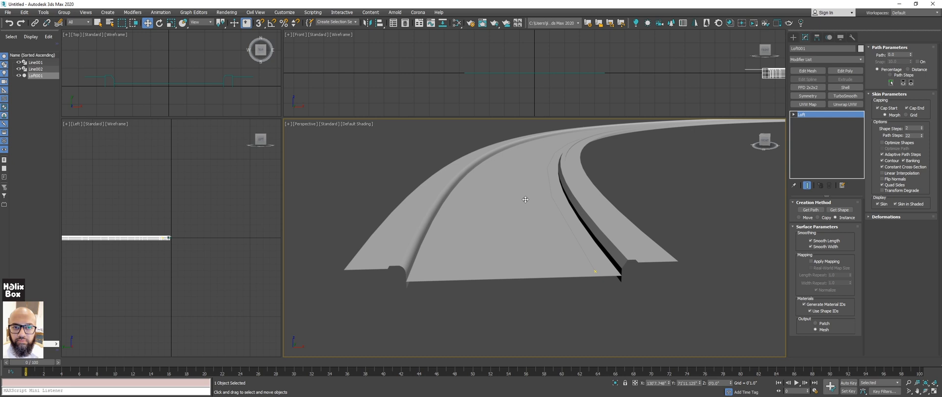
scroll(523, 202, up, 5)
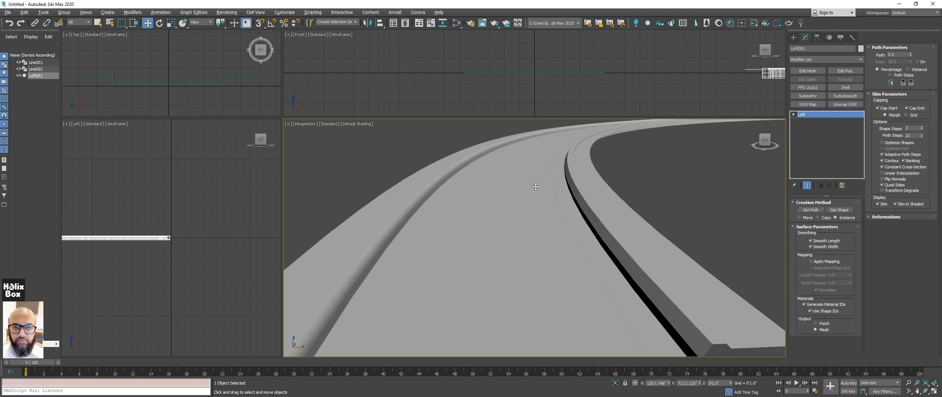
key(F4)
scroll(535, 191, up, 1)
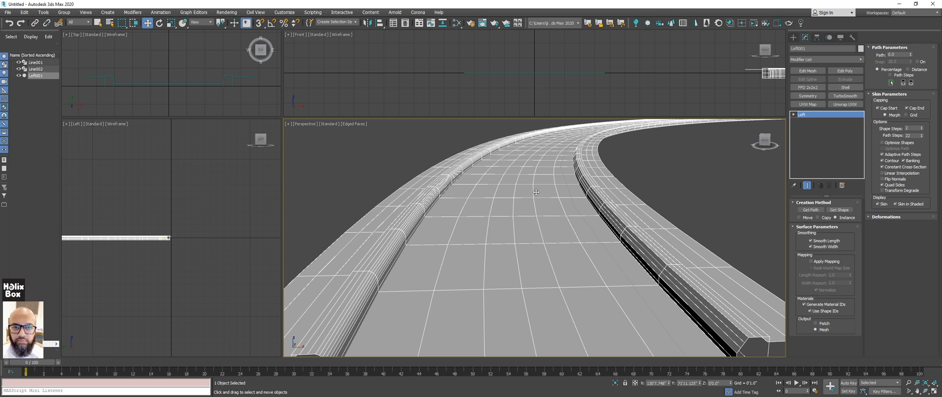
Select the road's cross-section shape, pick its road-surface spline and bring up the spline's material ID settings.
scroll(536, 192, down, 5)
alt+middle_drag(536, 192, 599, 207)
scroll(496, 225, down, 2)
middle_drag(339, 193, 681, 238)
click(680, 203)
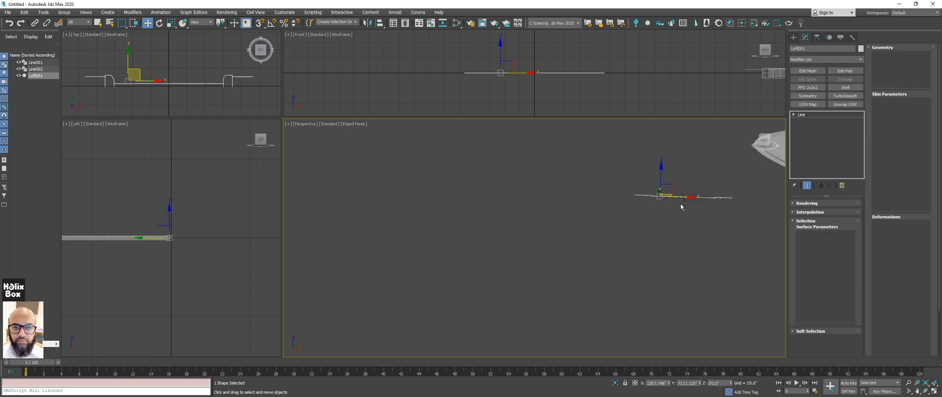
key(z)
alt+middle_drag(558, 244, 555, 247)
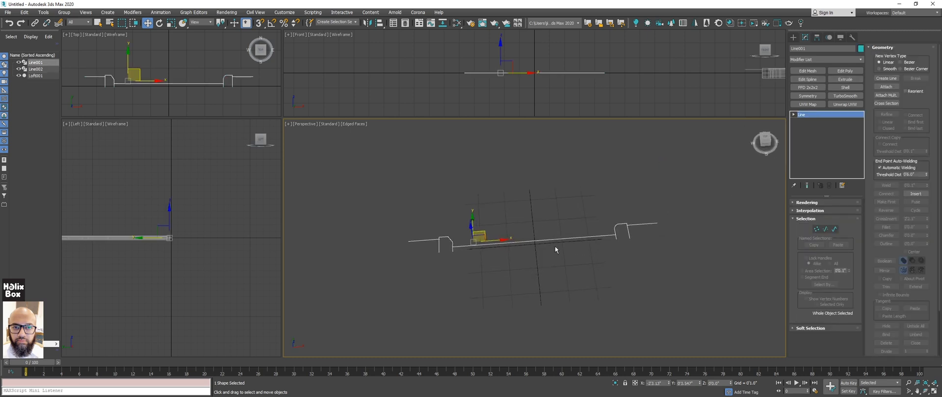
scroll(555, 246, up, 2)
click(834, 230)
click(516, 240)
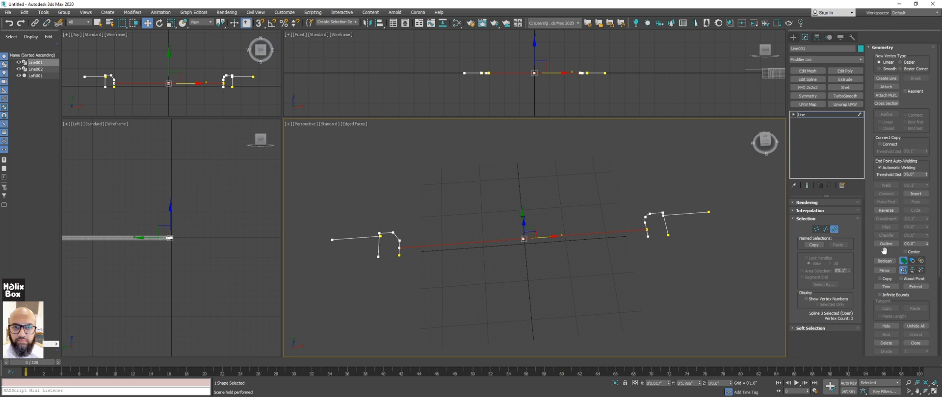
drag(884, 250, 871, 100)
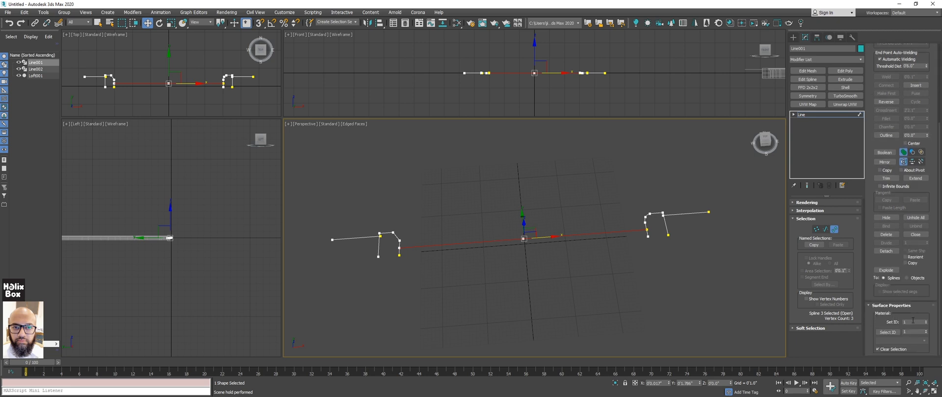
Assign material ID 2 to the curb splines on both sides of the cross-section.
scroll(676, 239, up, 4)
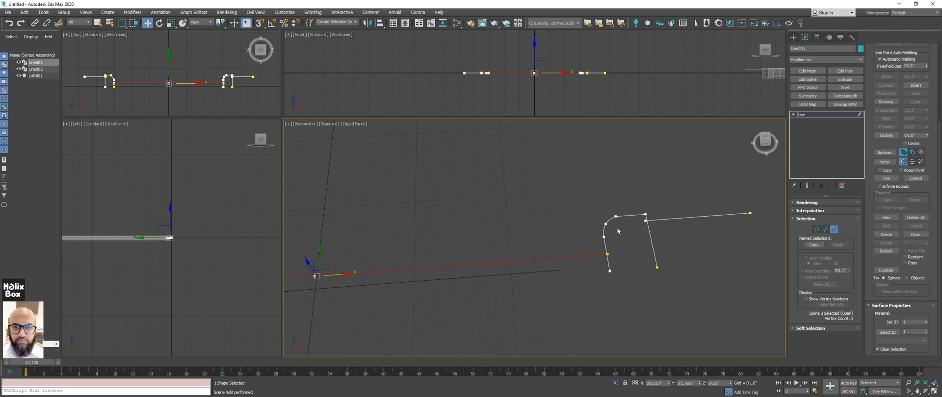
drag(630, 241, 647, 238)
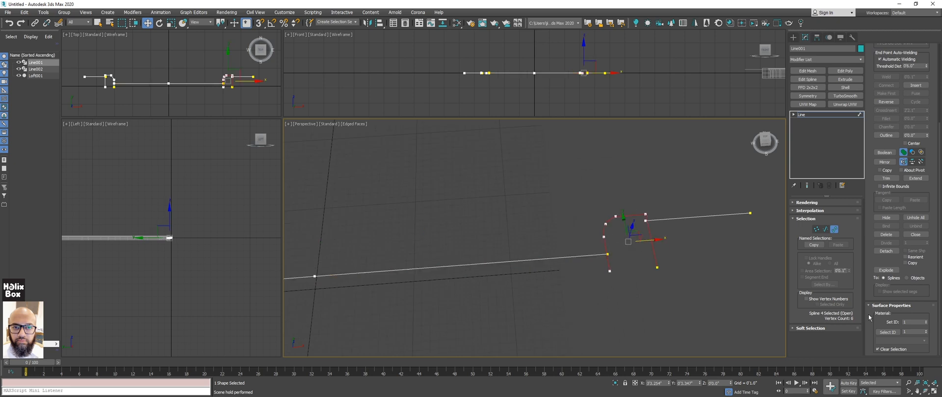
middle_drag(482, 258, 720, 240)
middle_drag(439, 250, 540, 230)
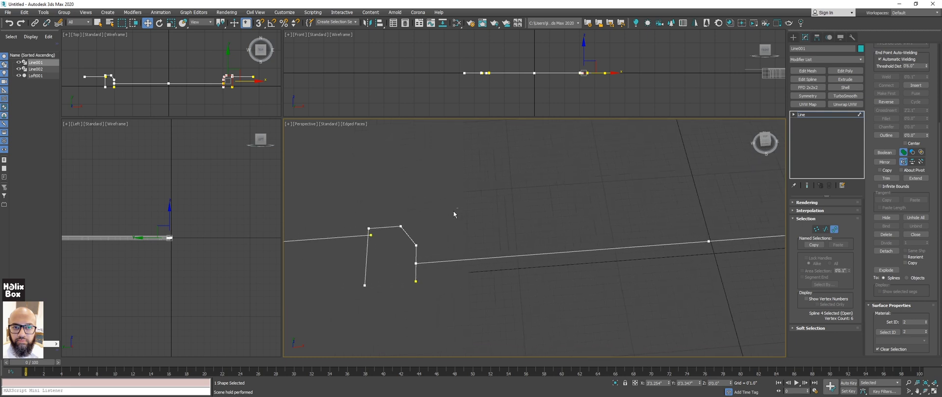
click(408, 236)
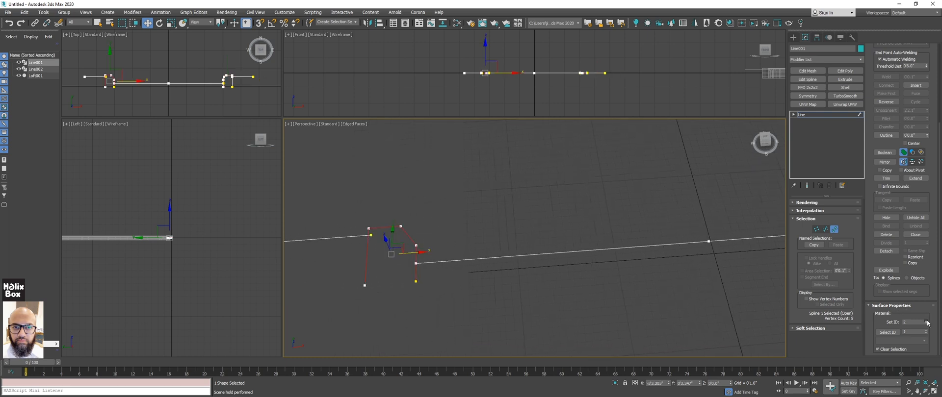
Assign material ID 3 to both outer side-strip splines and leave spline editing.
drag(319, 214, 337, 266)
middle_drag(667, 228, 433, 247)
middle_drag(632, 220, 578, 219)
ctrl+drag(635, 244, 635, 243)
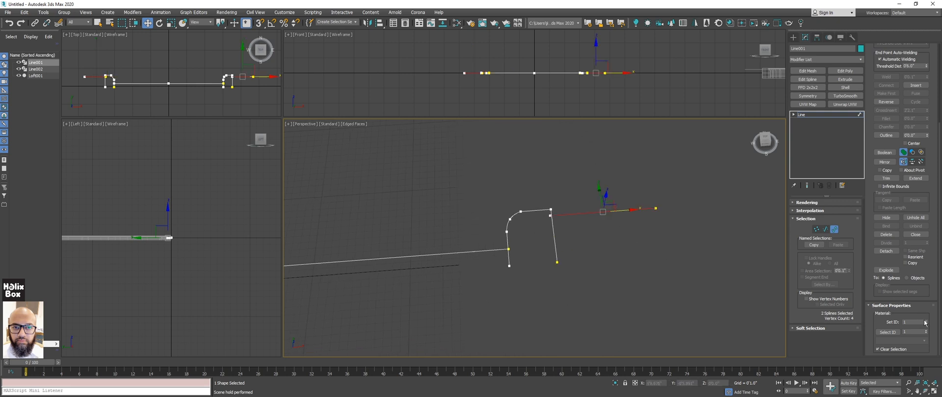
click(925, 322)
click(926, 322)
middle_drag(512, 216, 577, 233)
scroll(572, 230, down, 3)
middle_drag(458, 198, 479, 189)
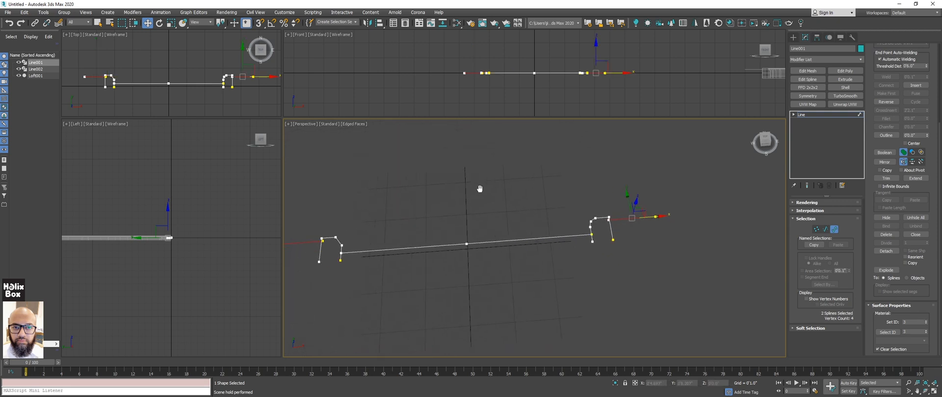
click(834, 229)
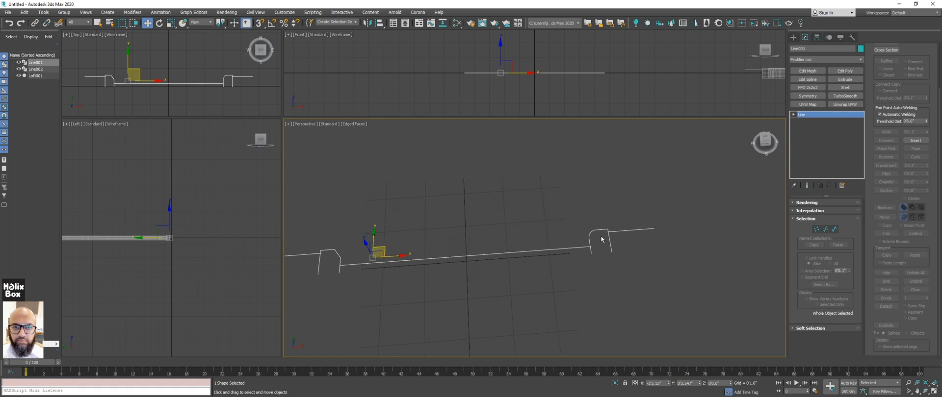
Open the Slate Material Editor and move the two bitmap nodes further away from their CoronaMtl materials.
middle_drag(601, 240, 634, 205)
key(m)
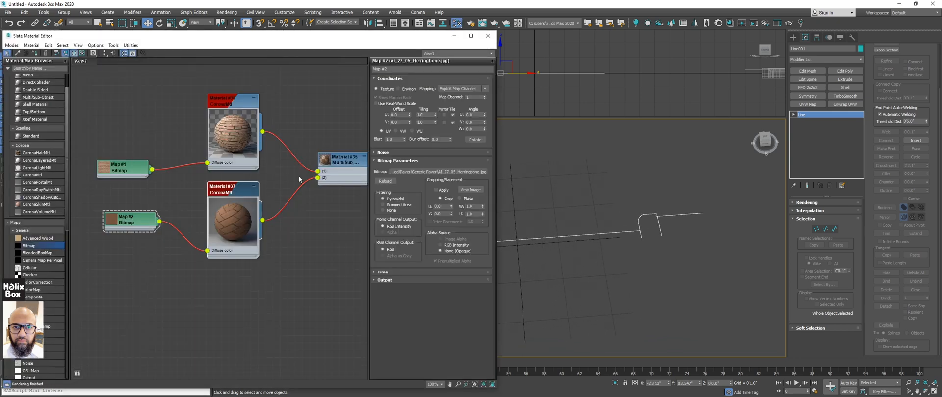
middle_drag(297, 183, 258, 206)
scroll(206, 181, down, 2)
middle_drag(206, 181, 289, 159)
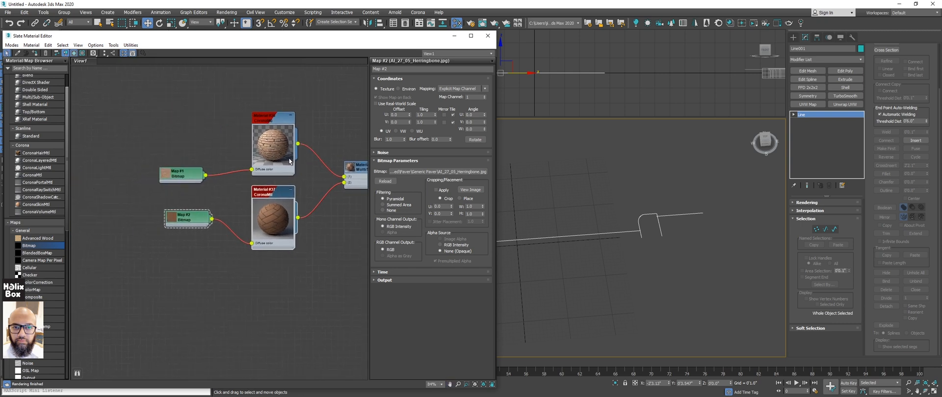
drag(180, 173, 174, 137)
drag(193, 217, 131, 219)
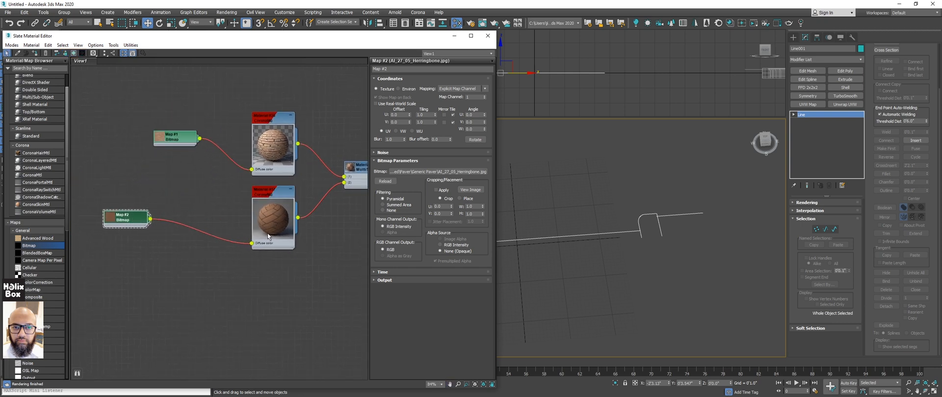
middle_drag(227, 229, 192, 200)
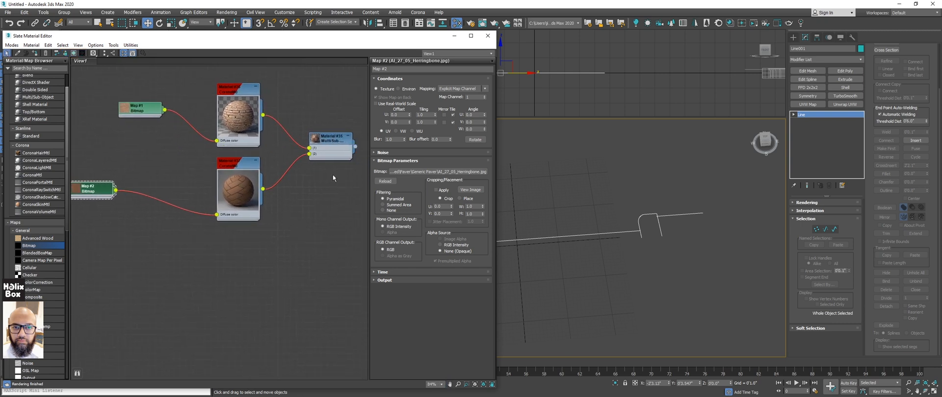
Add a third slot to the Multi/Sub-Object material, replacing its Standard material with a copy of the second CoronaMtl.
double_click(341, 140)
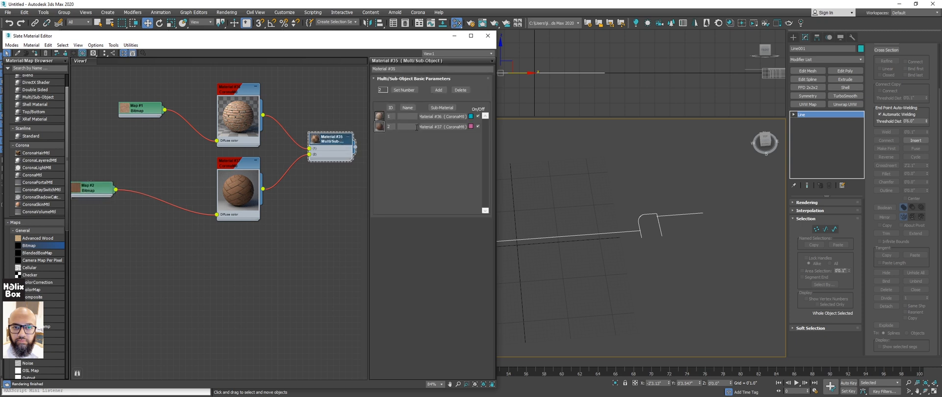
click(440, 89)
drag(253, 149, 238, 274)
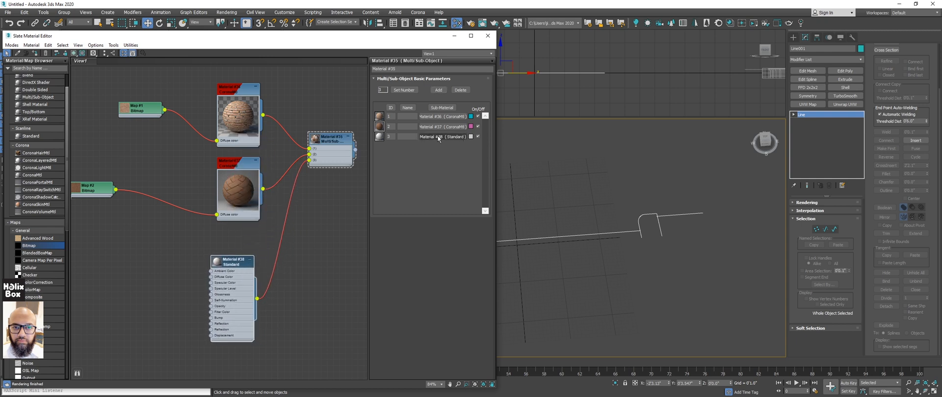
click(242, 263)
key(Delete)
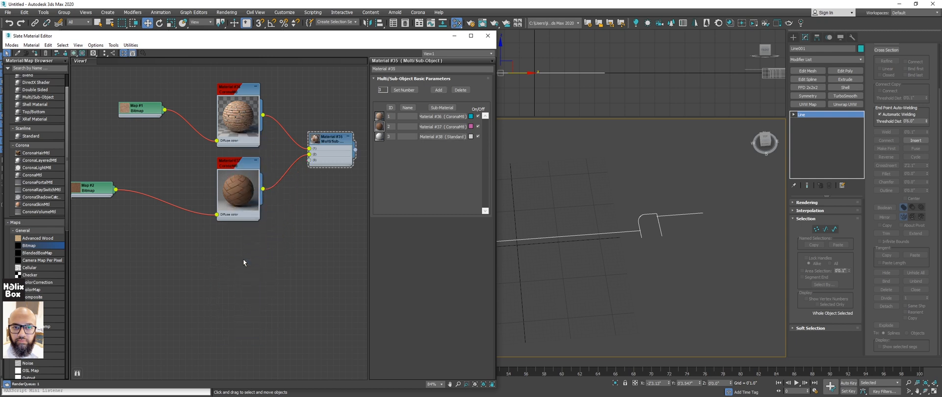
shift+drag(239, 165, 233, 245)
drag(257, 271, 309, 160)
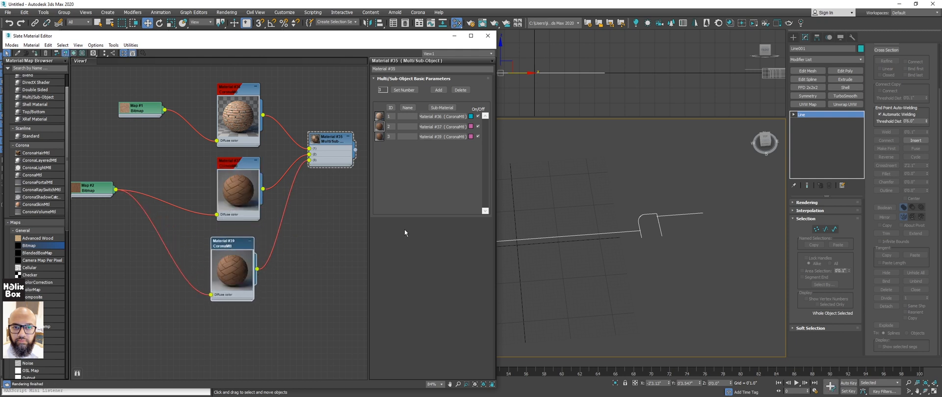
Reroute the brick bitmap from the first CoronaMtl to the third one's diffuse color and move the bitmap node beside it.
middle_drag(592, 234, 654, 241)
scroll(654, 242, up, 2)
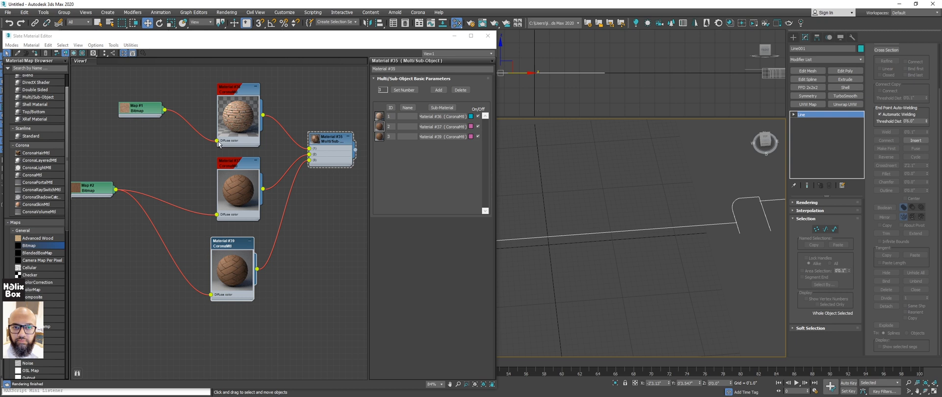
drag(218, 143, 211, 296)
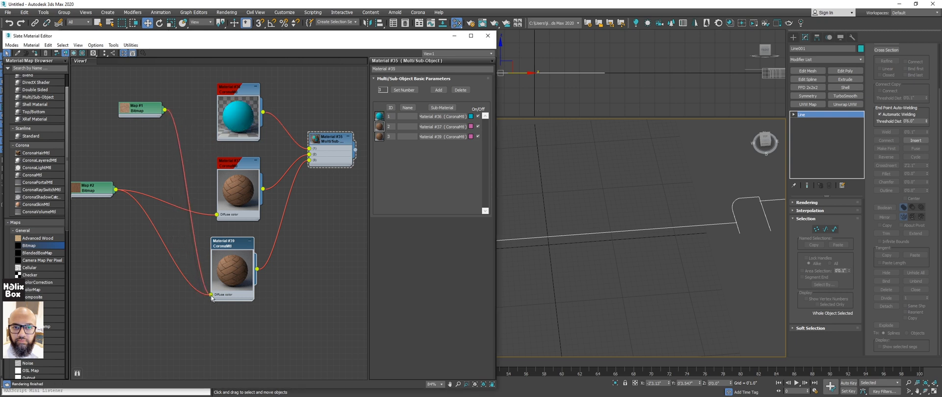
drag(141, 113, 105, 293)
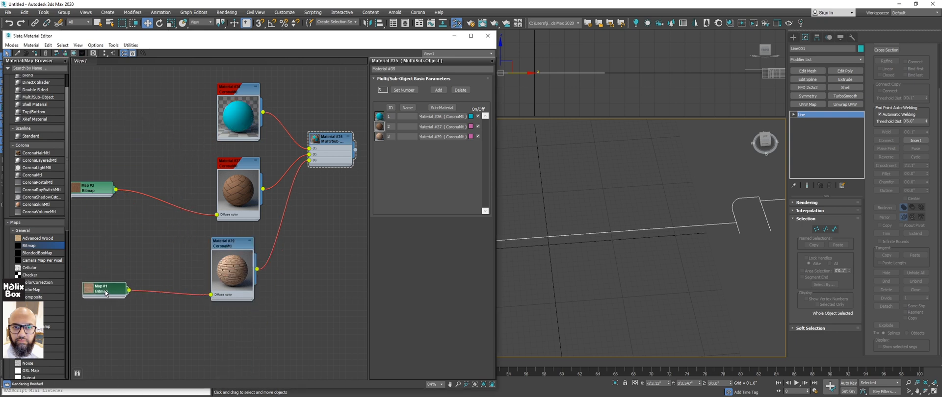
Place a copy of the brick bitmap beside the first CoronaMtl and set the copy's blur to 0.1.
middle_drag(150, 140, 187, 136)
shift+drag(145, 282, 128, 108)
double_click(131, 107)
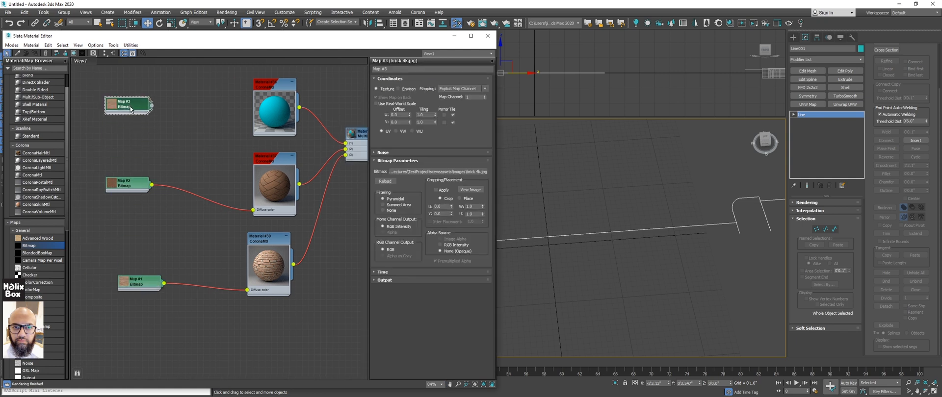
double_click(400, 140)
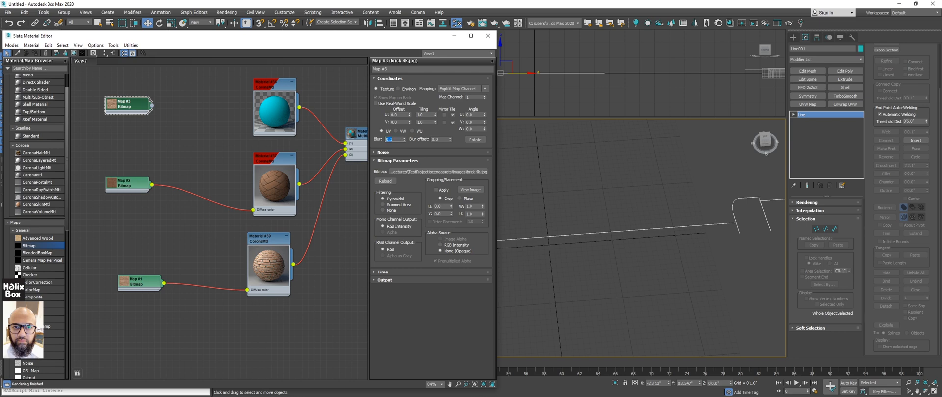
Delete the two old bitmaps and place copies of the remaining brick bitmap beside the second and third CoronaMtl materials.
middle_drag(192, 143, 207, 140)
drag(126, 154, 160, 313)
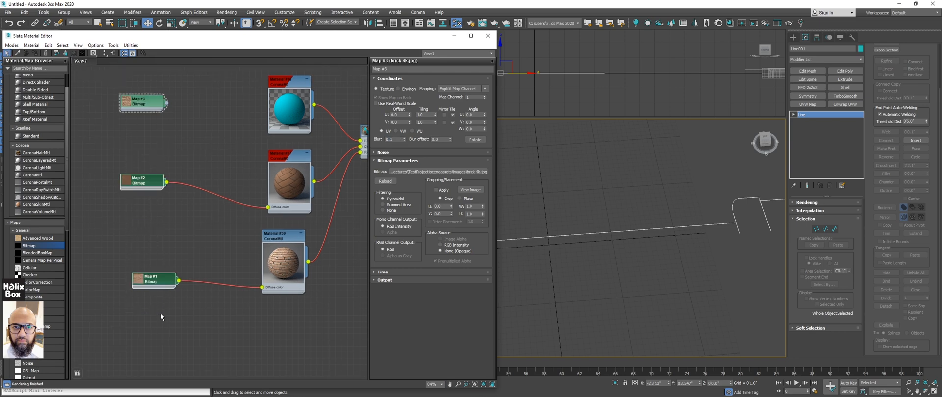
key(Delete)
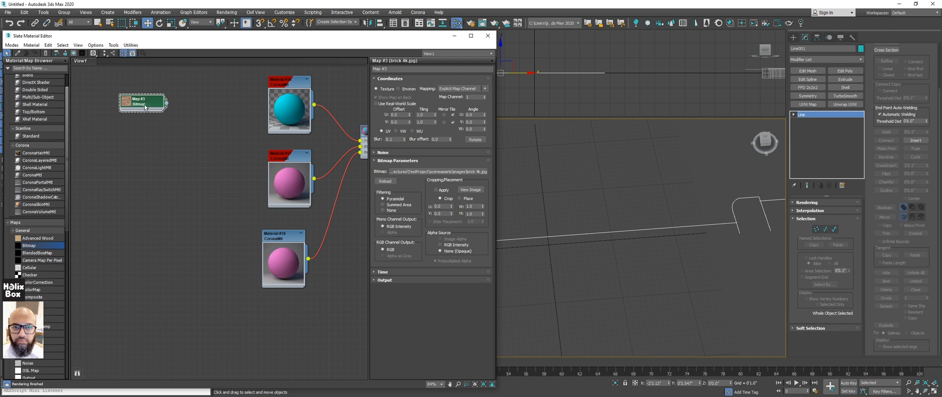
shift+drag(145, 107, 133, 257)
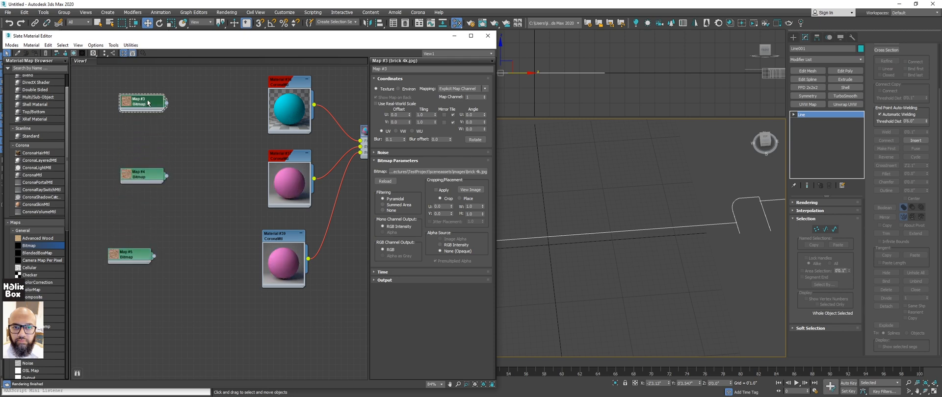
Load paved conc 01 _01_def.jpg from the Generic Paver textures into the top bitmap, and move the second bitmap into its place.
click(438, 172)
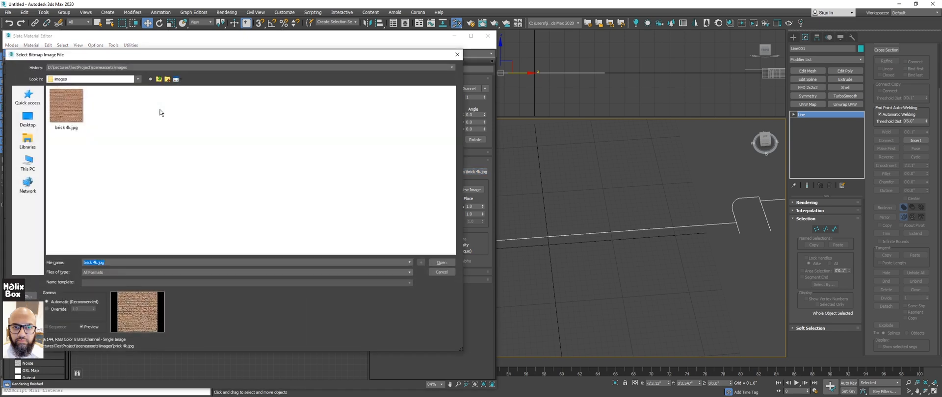
click(162, 79)
click(146, 67)
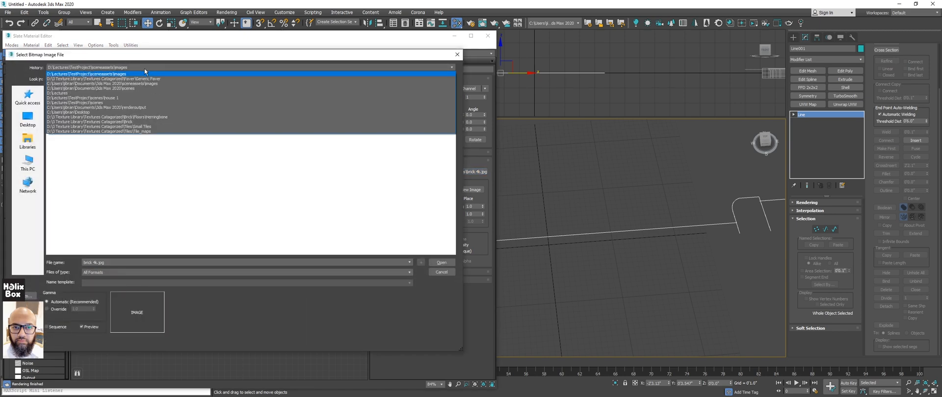
click(163, 81)
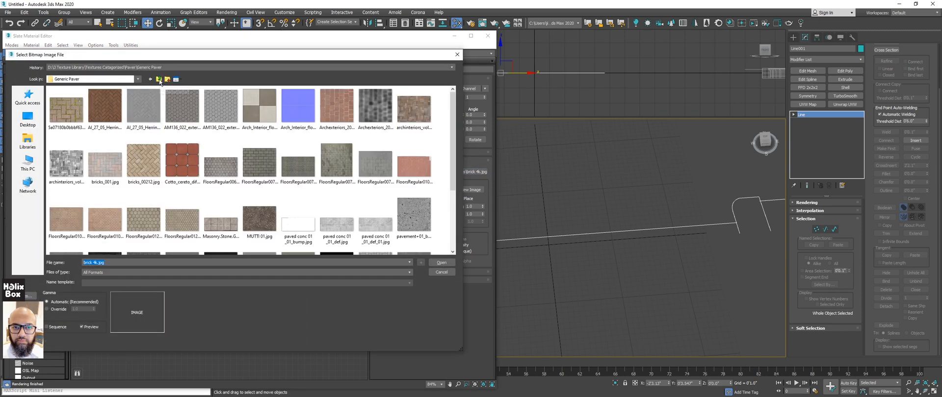
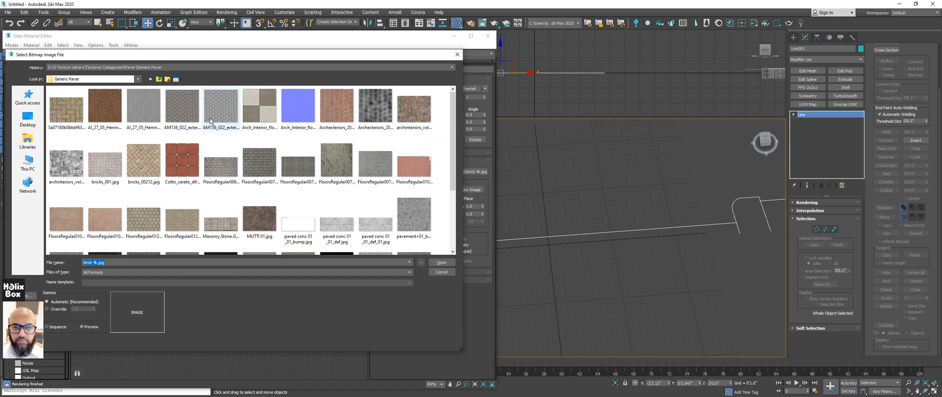
click(335, 229)
mouse_move(453, 166)
mouse_down()
mouse_move(451, 221)
mouse_move(448, 160)
mouse_move(443, 169)
mouse_up()
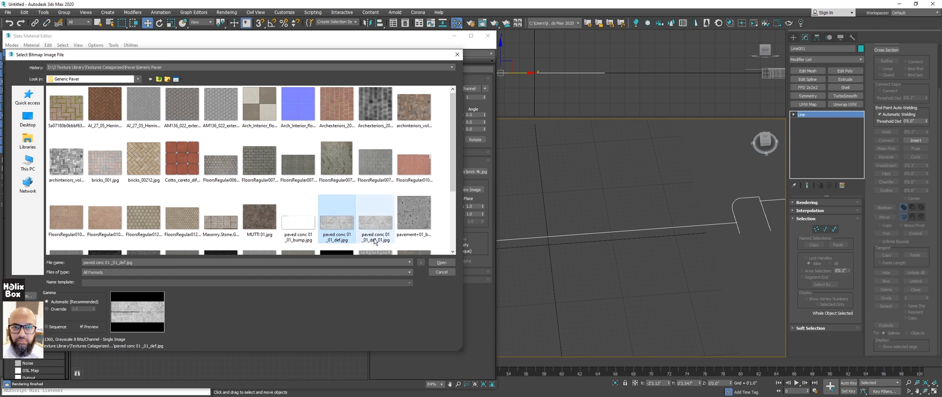
click(442, 262)
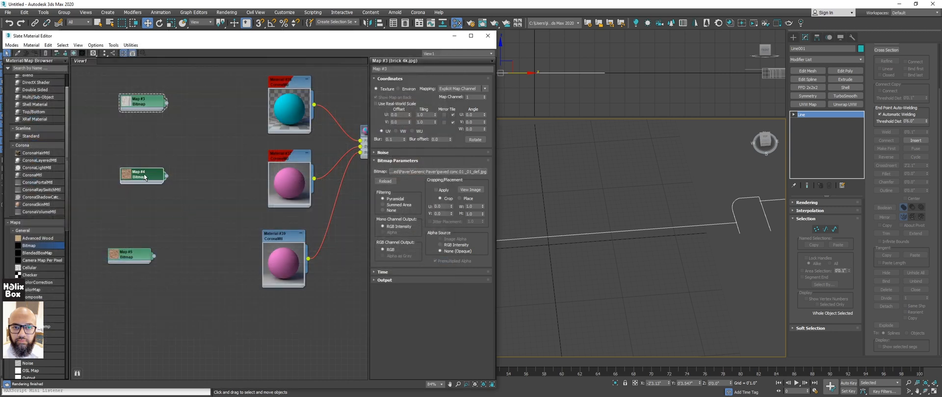
drag(148, 102, 111, 203)
drag(150, 179, 149, 111)
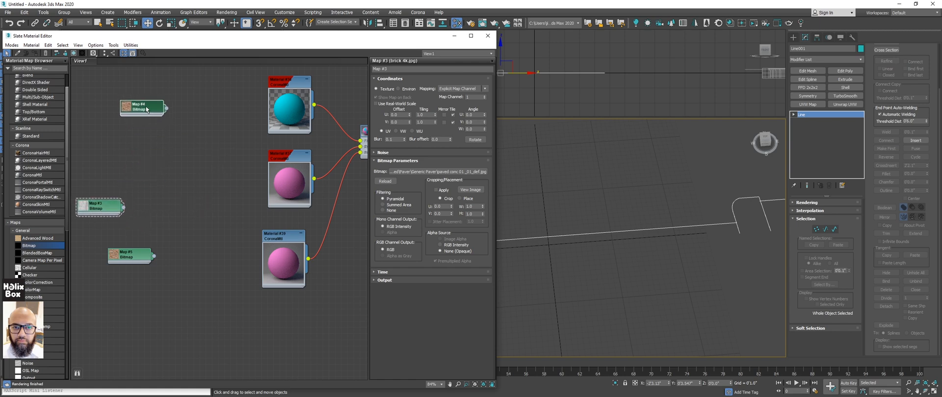
Browse for a new image for the bitmap beside the first CoronaMtl, going to the Generic Road folder of the texture library.
click(416, 172)
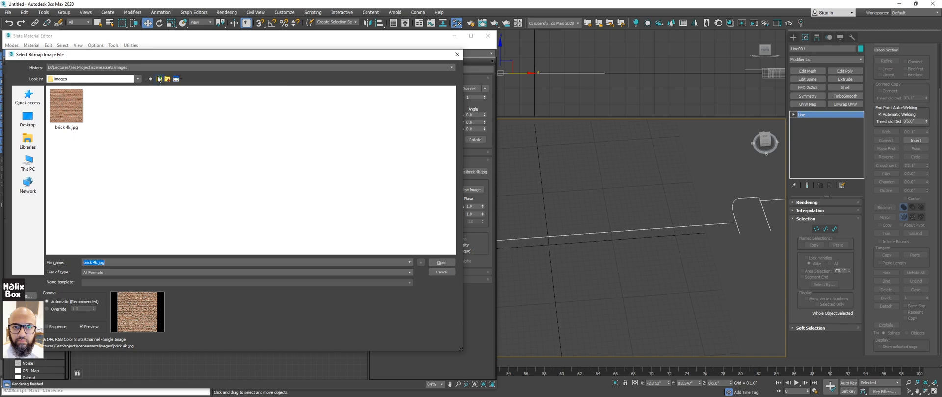
click(158, 79)
click(158, 67)
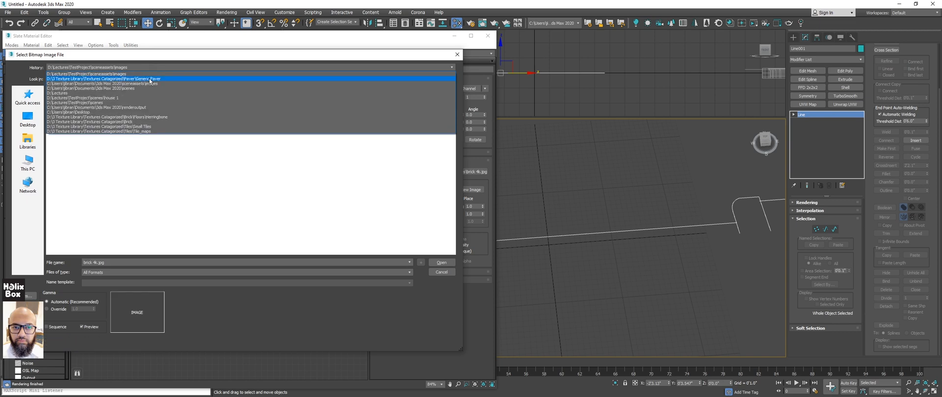
click(152, 78)
click(159, 79)
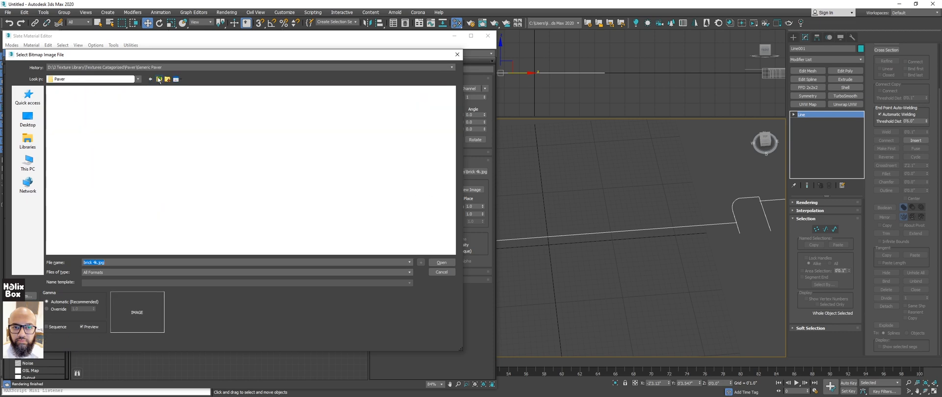
click(159, 79)
click(75, 112)
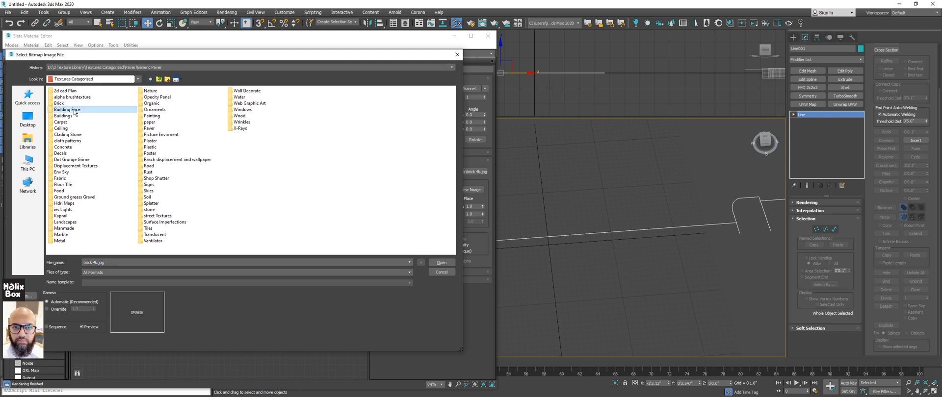
key(r)
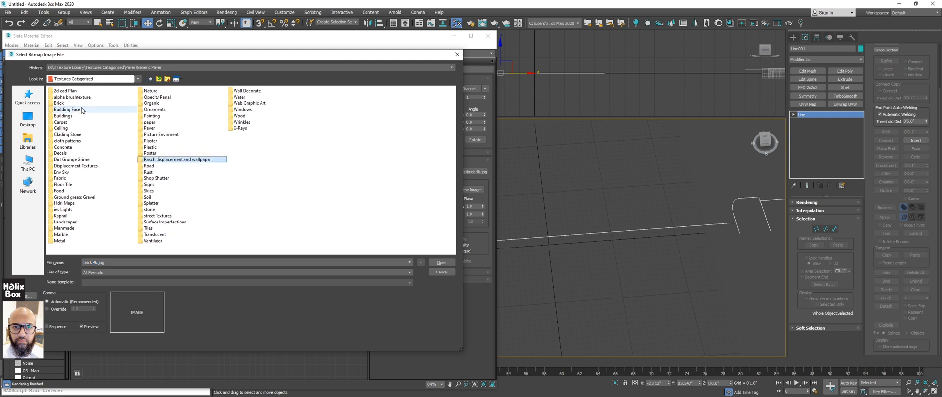
double_click(151, 166)
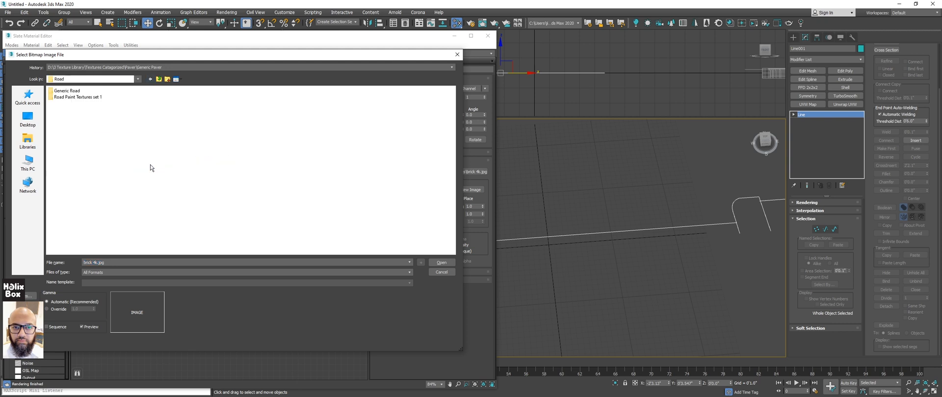
double_click(79, 98)
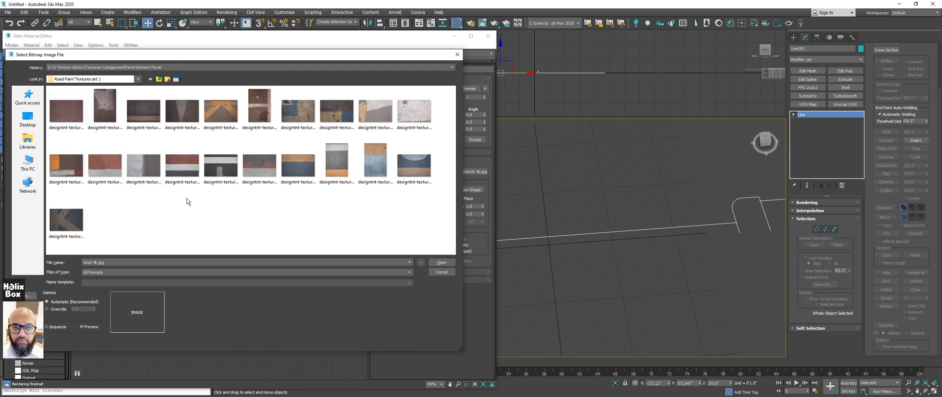
click(159, 79)
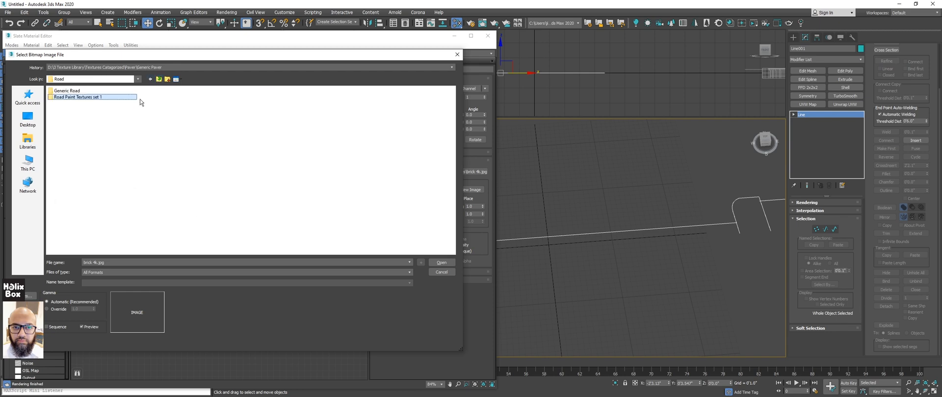
double_click(73, 91)
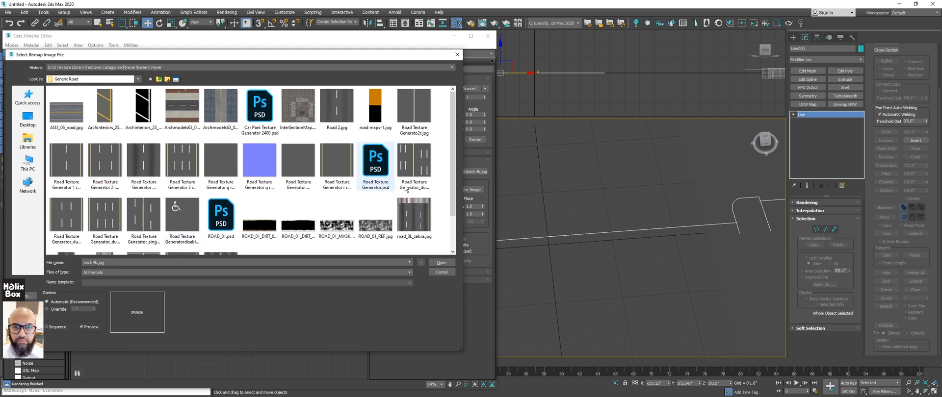
Load Road_servic_lain_02.jpg into the bitmap and connect it to the first CoronaMtl's diffuse color.
scroll(455, 152, down, 3)
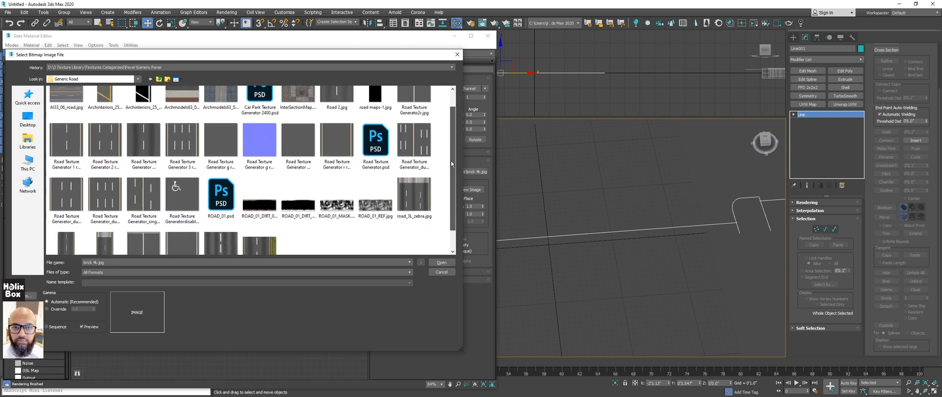
scroll(441, 167, up, 2)
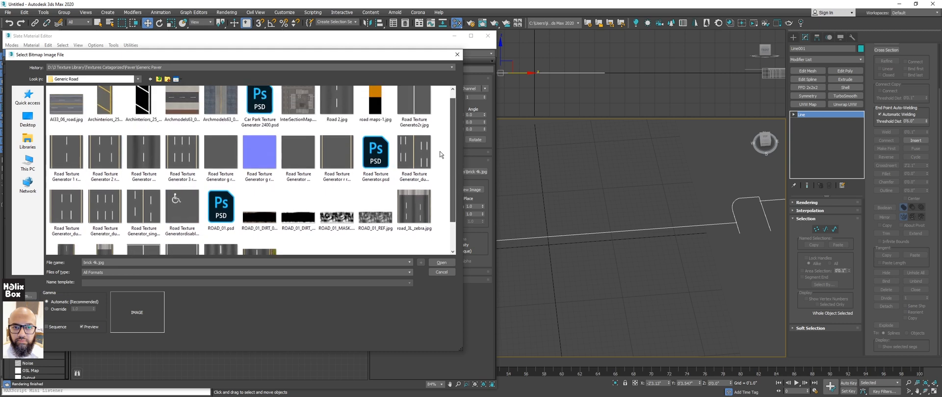
click(294, 158)
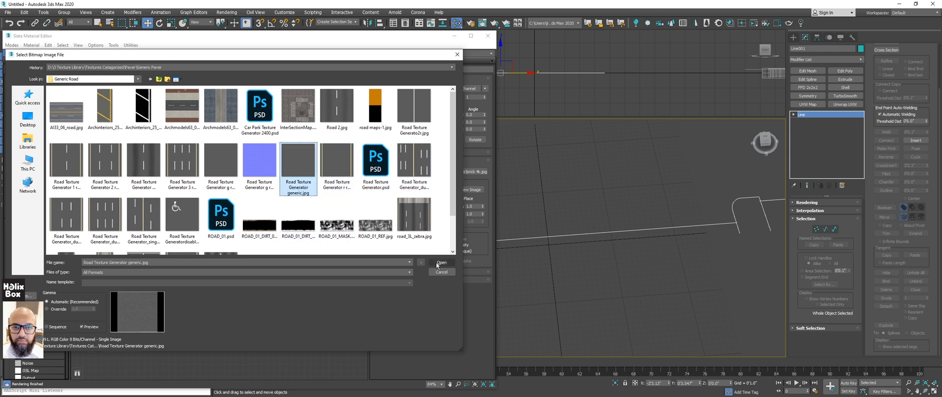
drag(453, 188, 442, 228)
click(181, 224)
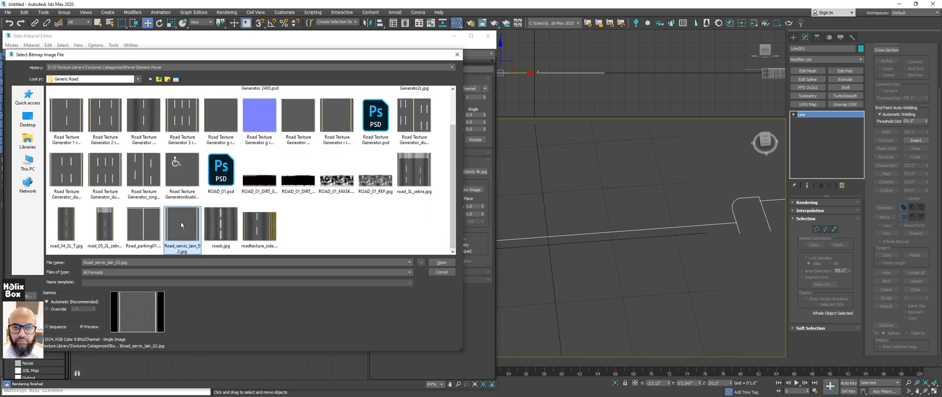
click(442, 263)
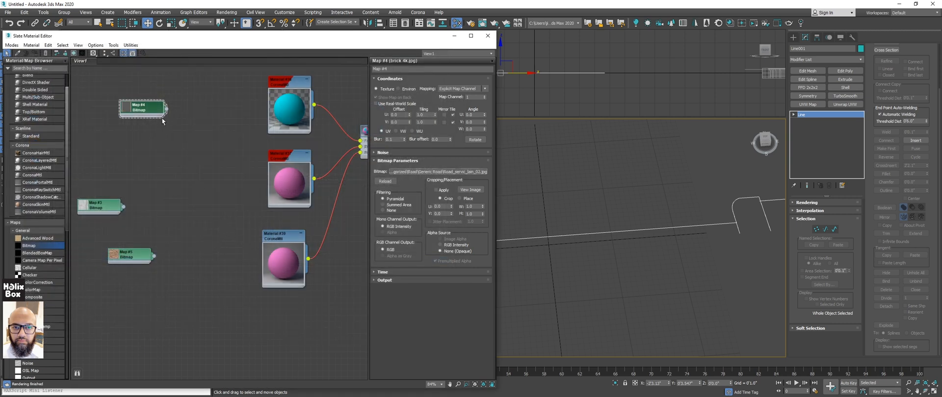
drag(167, 111, 268, 134)
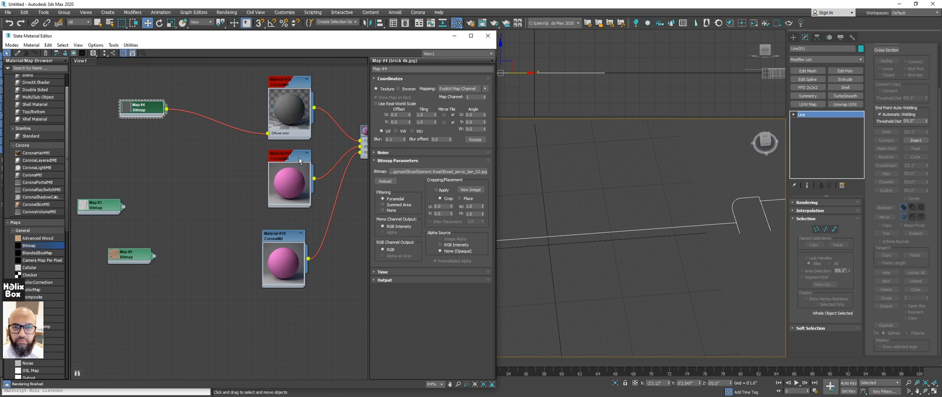
Check the curb spline's material ID, and connect the paved concrete bitmap to the second CoronaMtl's diffuse color, aligning the node beside it.
middle_drag(329, 152, 234, 168)
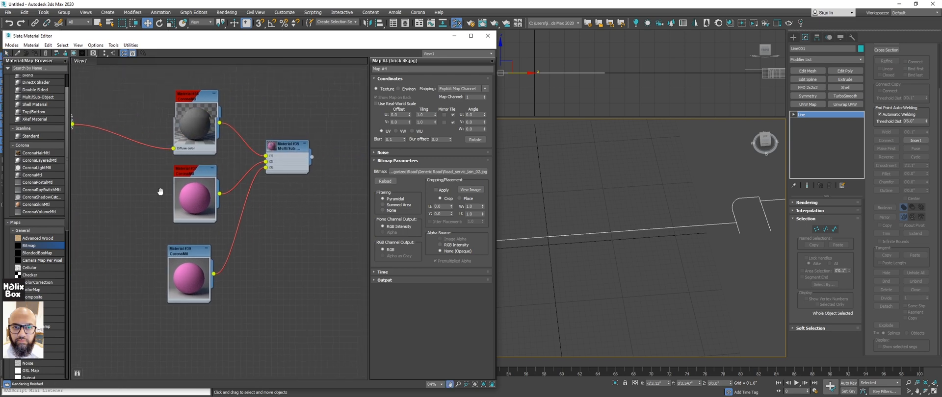
middle_drag(160, 192, 240, 184)
click(835, 230)
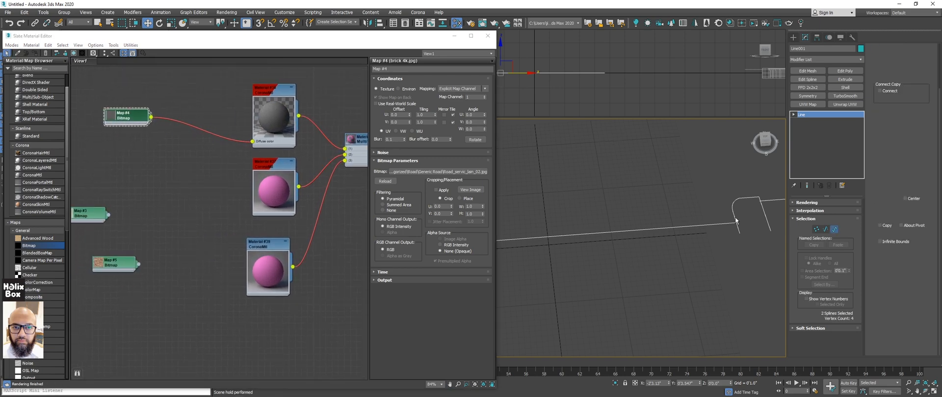
click(733, 216)
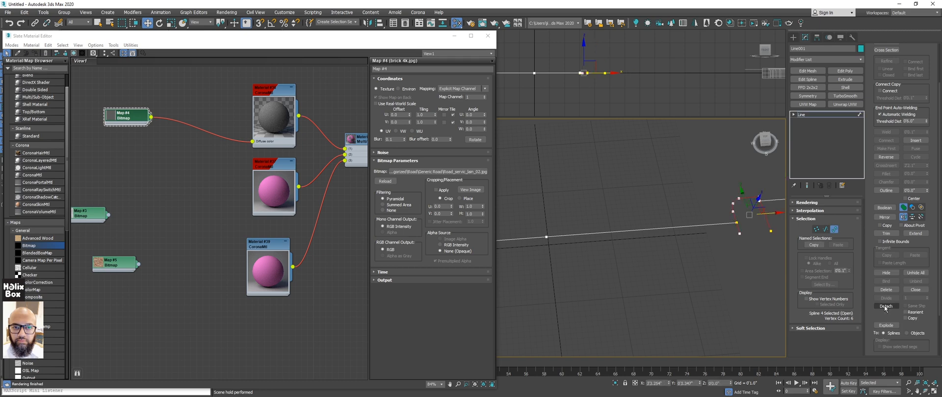
drag(870, 209, 876, 92)
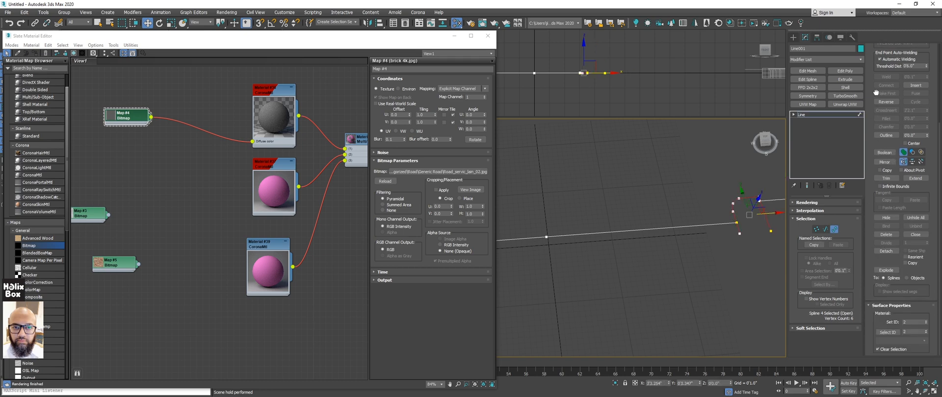
click(834, 229)
drag(108, 215, 252, 216)
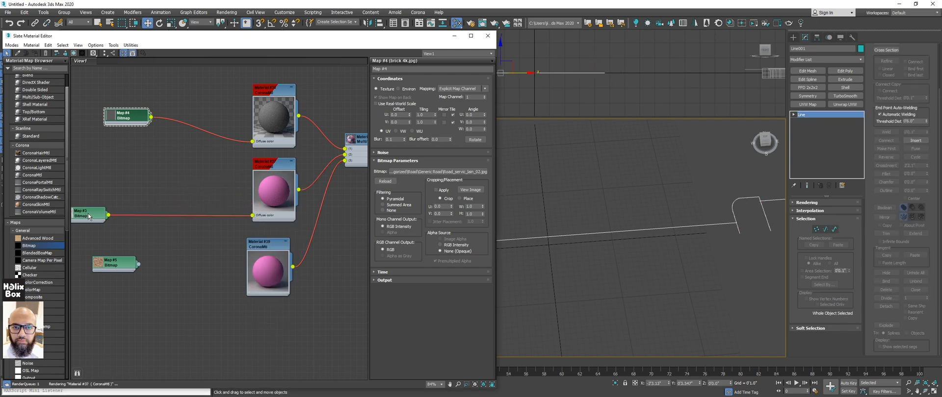
drag(87, 214, 132, 189)
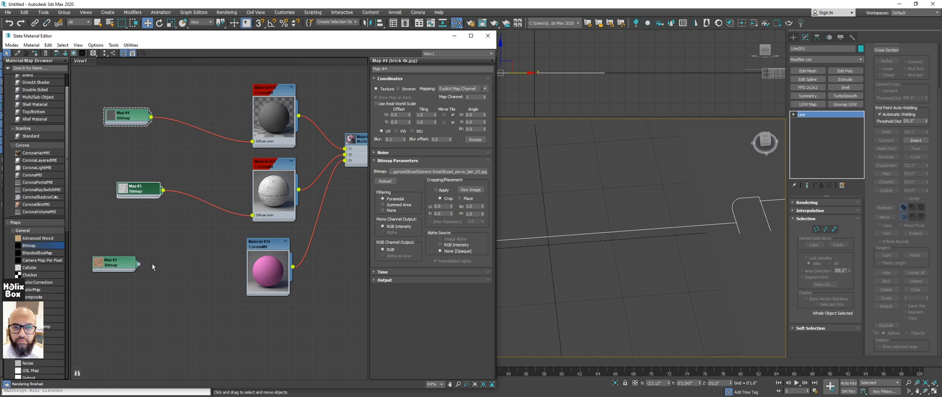
Browse for a new image for the unconnected brick bitmap, looking through the Generic Road folder of the texture library.
double_click(114, 263)
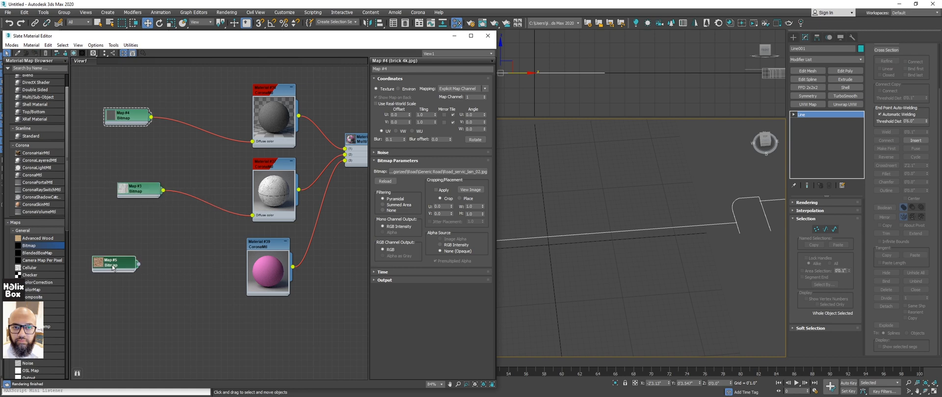
click(438, 172)
click(157, 68)
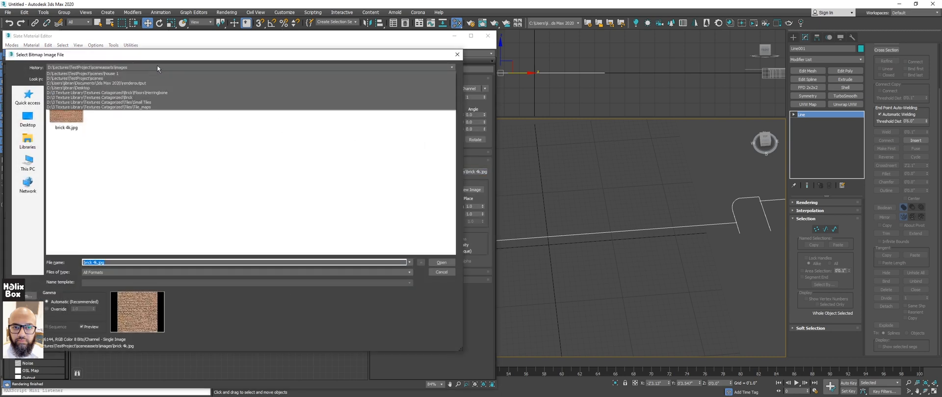
click(153, 77)
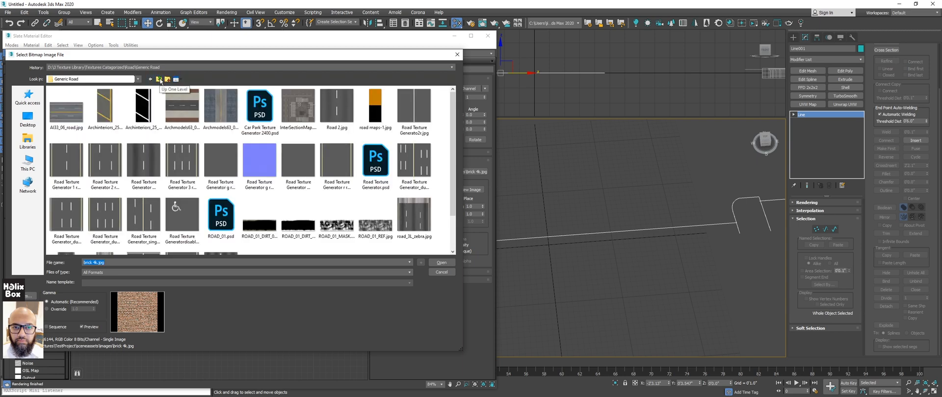
scroll(452, 144, down, 1)
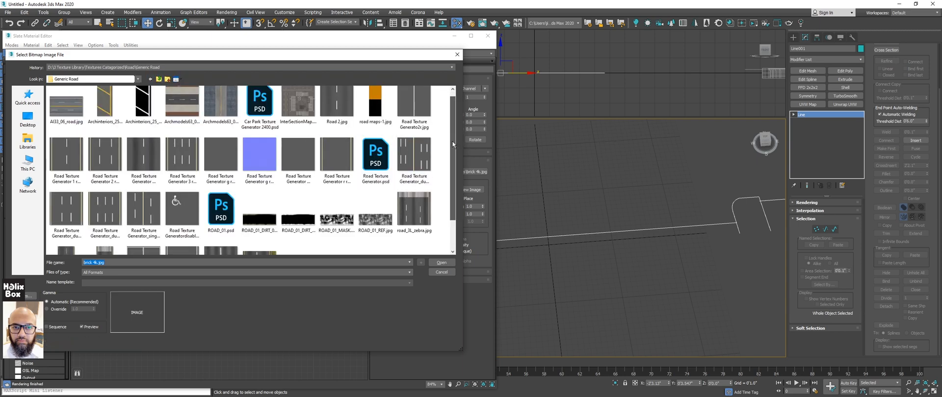
scroll(452, 142, down, 2)
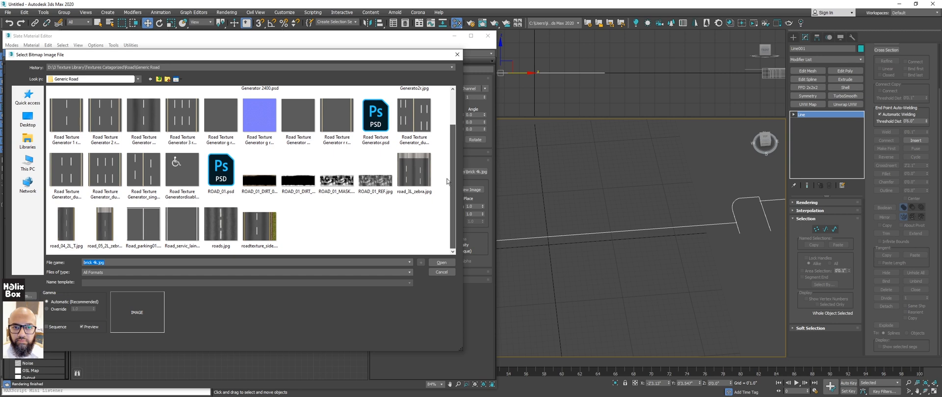
scroll(313, 238, up, 2)
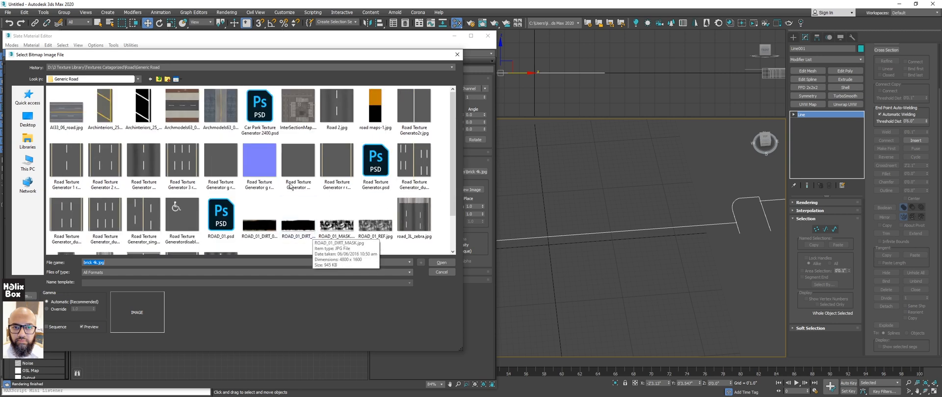
Go up to the Textures Catagorized folder, enter the Paver category and look through Pavement Textures set 1.
click(159, 79)
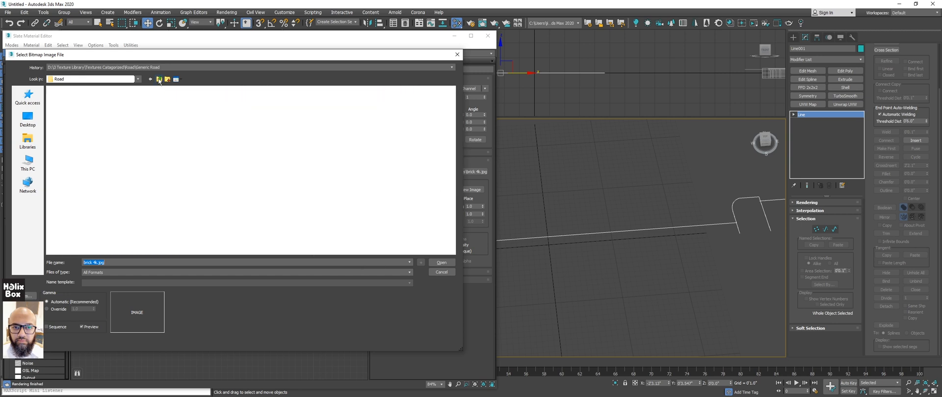
click(158, 79)
click(158, 136)
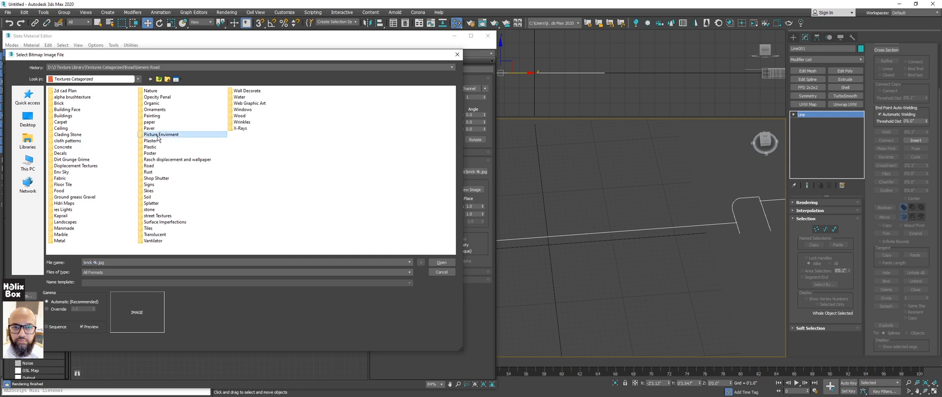
click(178, 152)
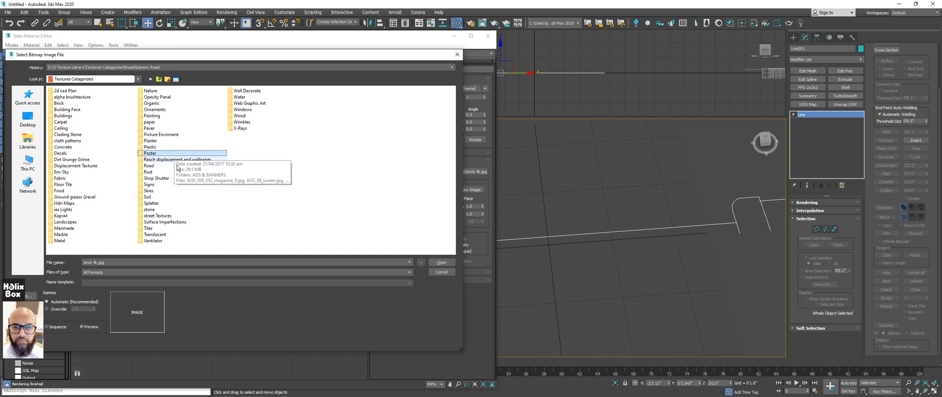
click(162, 122)
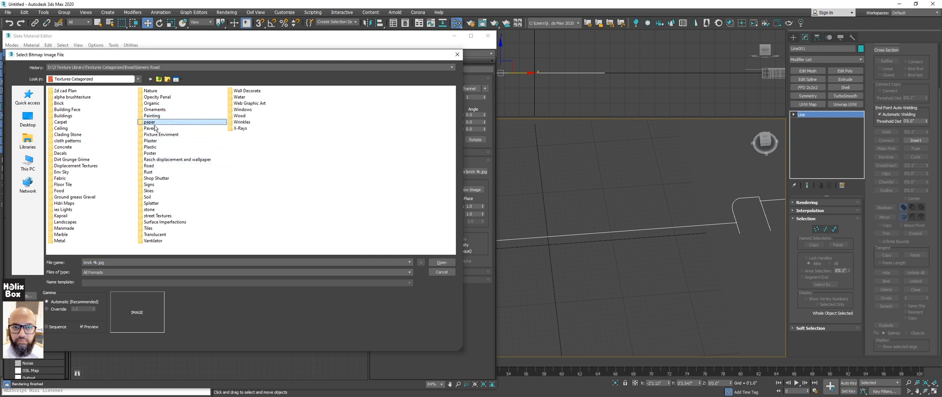
double_click(149, 128)
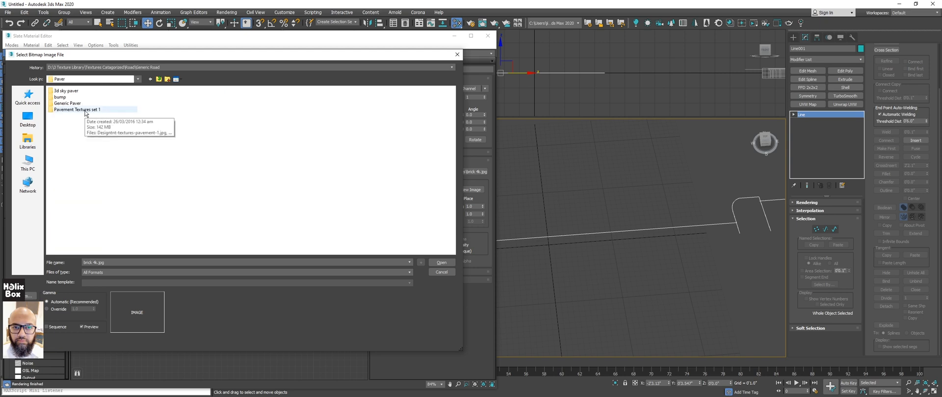
click(85, 111)
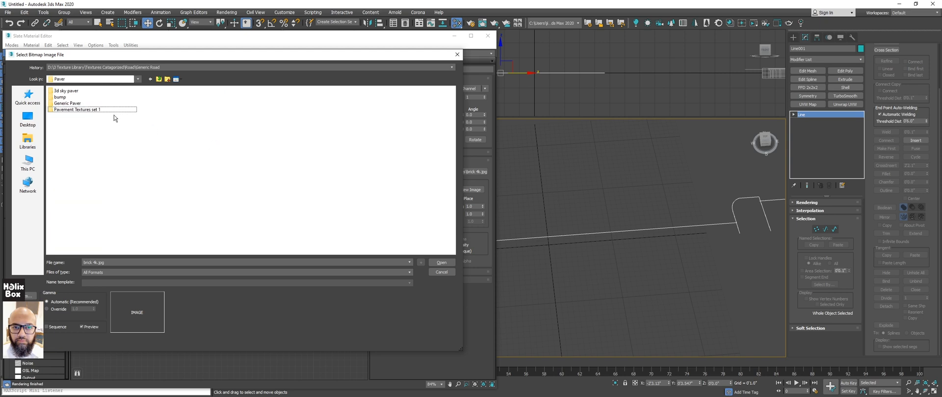
double_click(108, 110)
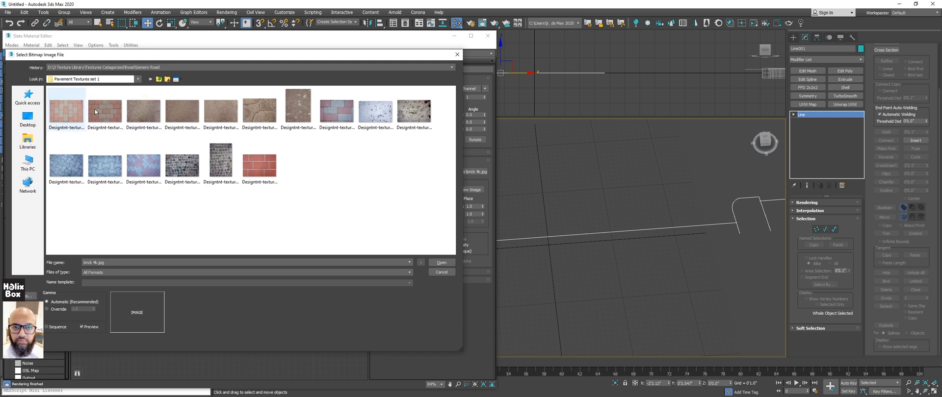
Load AI_27_05_Herringbone_ref.jpg from the Generic Paver folder into the bitmap and connect it to the third CoronaMtl's diffuse color.
click(162, 80)
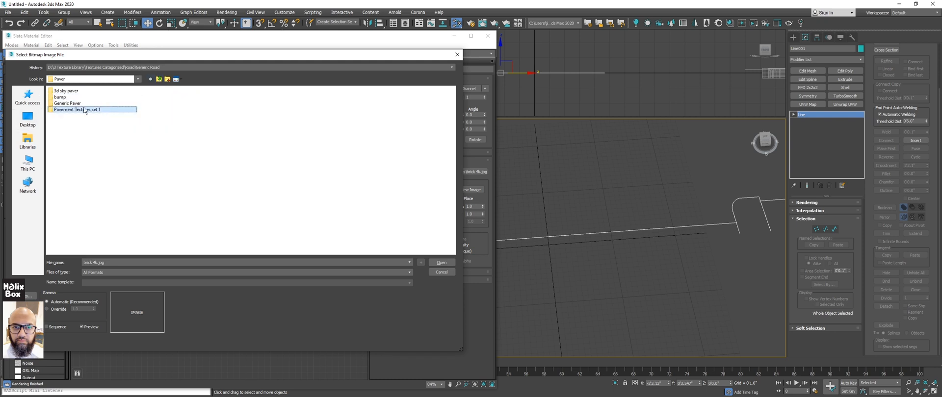
double_click(73, 105)
double_click(73, 105)
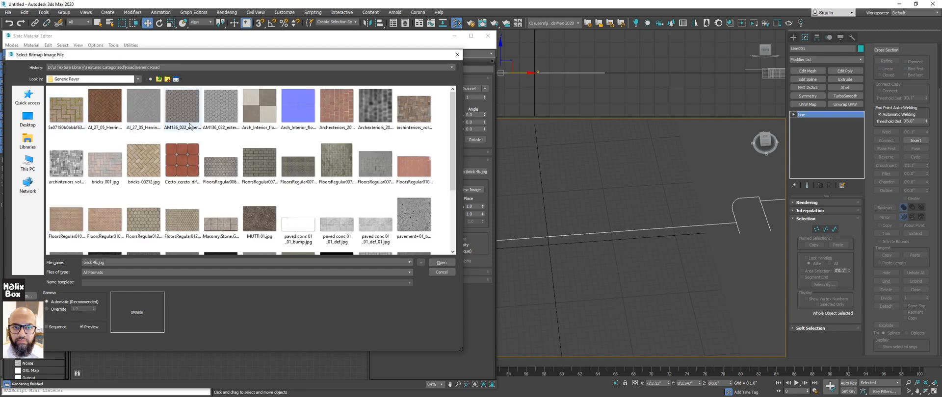
click(228, 104)
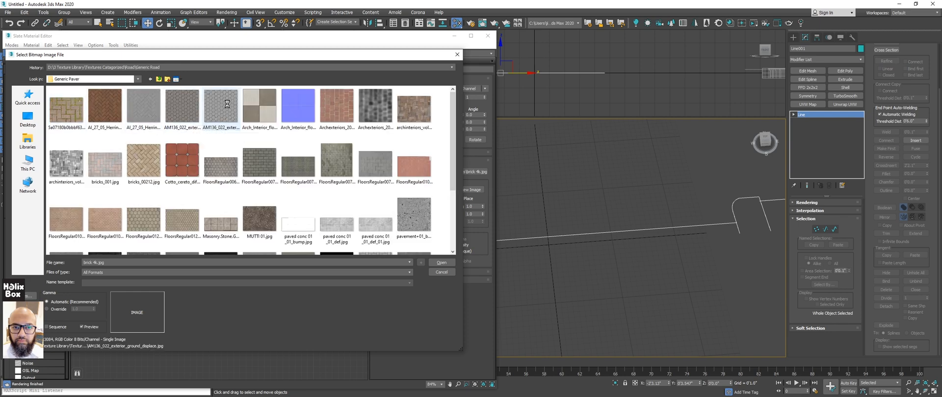
click(144, 105)
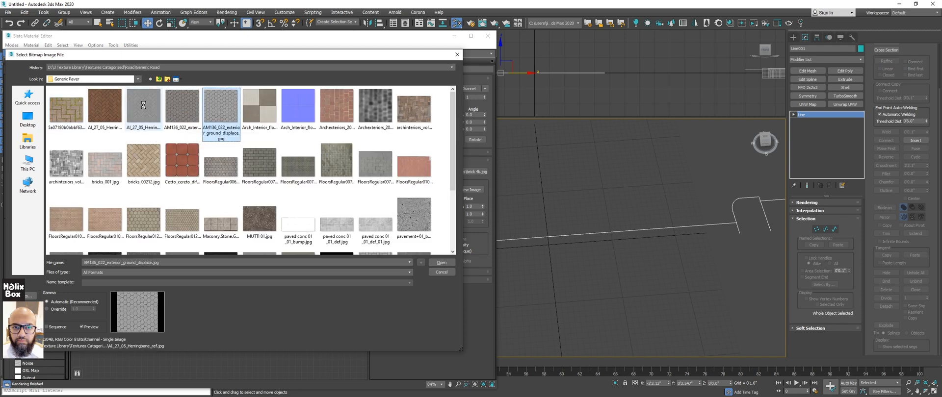
click(444, 263)
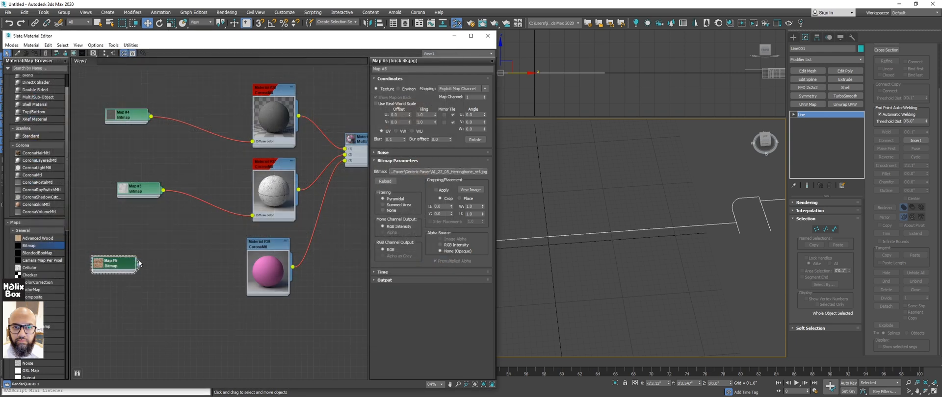
drag(124, 270, 247, 297)
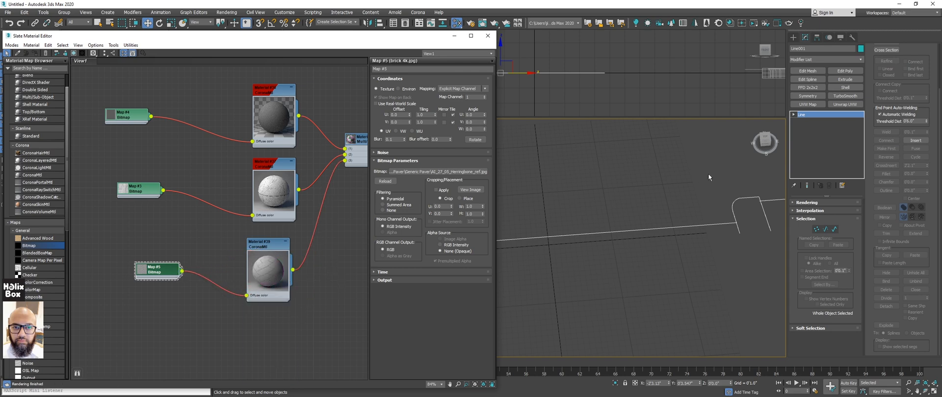
Select the lofted road and assign the Multi/Sub-Object material to it.
middle_drag(708, 174, 603, 204)
scroll(603, 205, down, 10)
scroll(633, 206, up, 4)
middle_drag(653, 171, 601, 271)
click(633, 182)
right_click(356, 140)
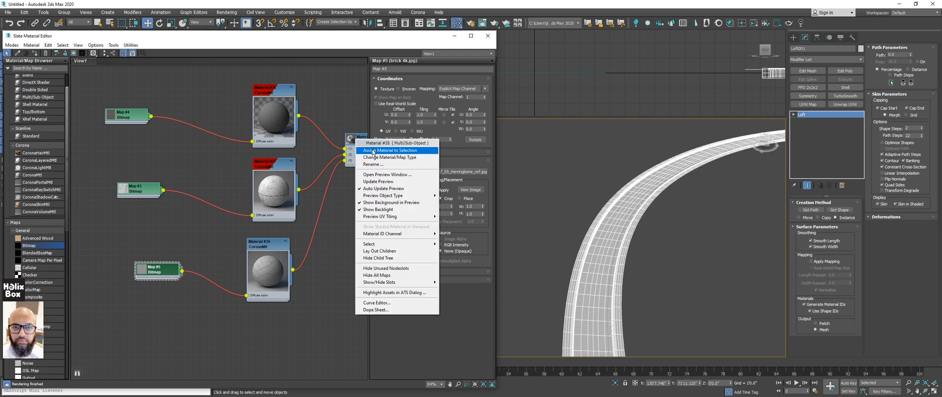
click(372, 151)
scroll(672, 235, down, 4)
click(675, 227)
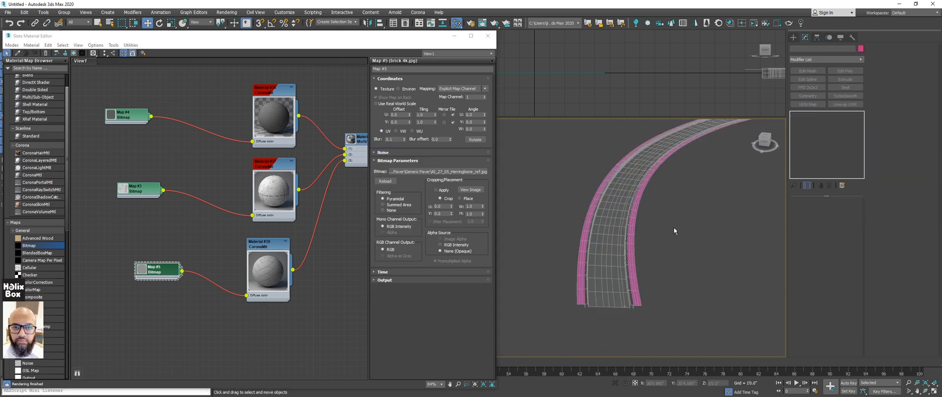
Close the material editor, select the lofted road and maximize the Perspective viewport to inspect the start of the road.
click(488, 35)
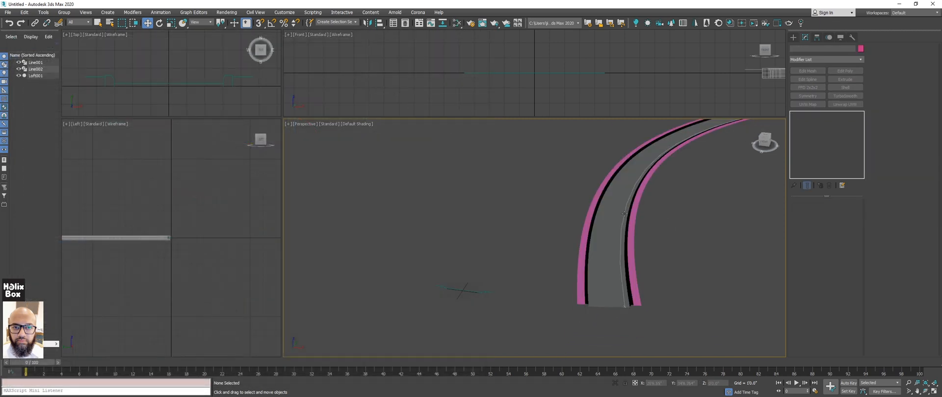
click(624, 214)
scroll(631, 210, down, 8)
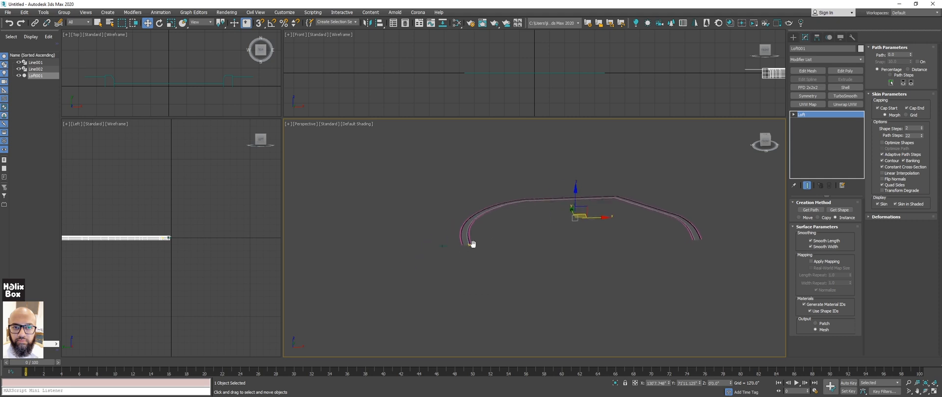
scroll(472, 244, up, 10)
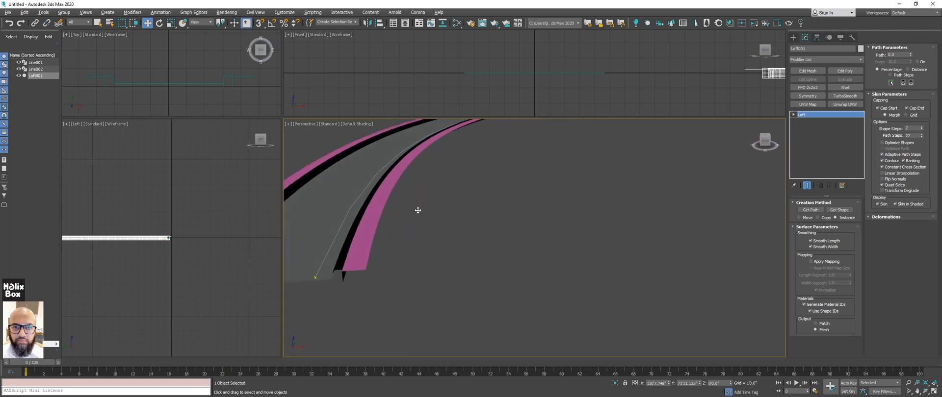
scroll(456, 219, down, 3)
key(alt+w)
middle_drag(330, 167, 415, 190)
scroll(454, 180, down, 3)
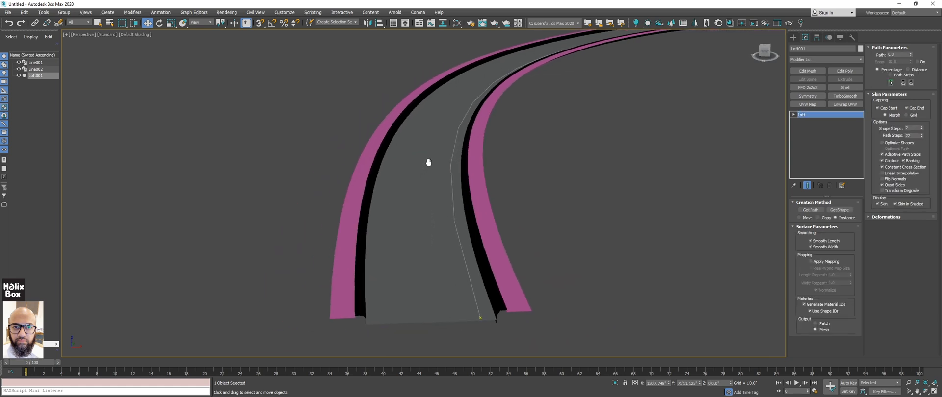
Turn on the shaded viewport display for the third CoronaMtl in the material editor, and close the editor.
key(m)
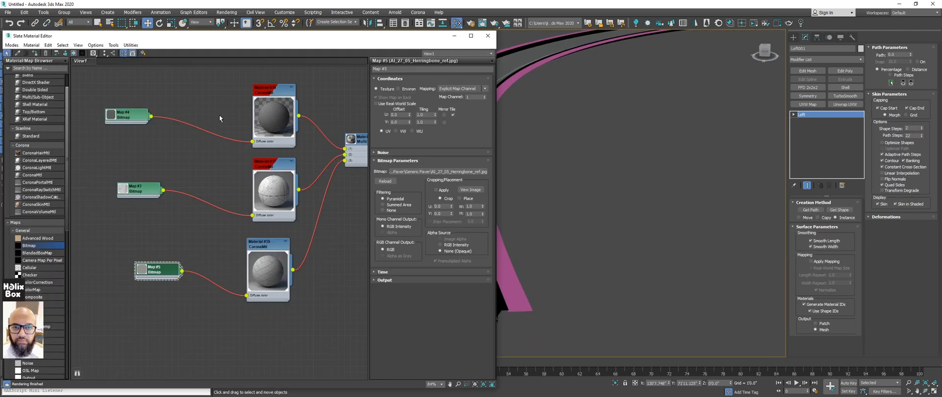
middle_drag(316, 158, 260, 142)
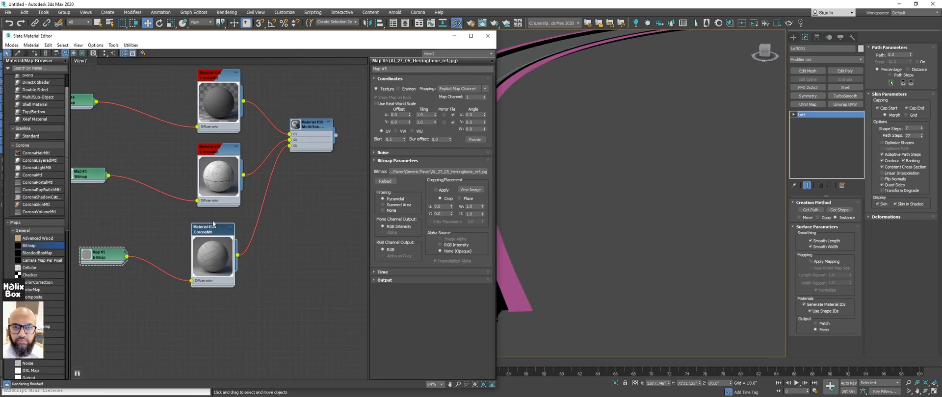
click(103, 53)
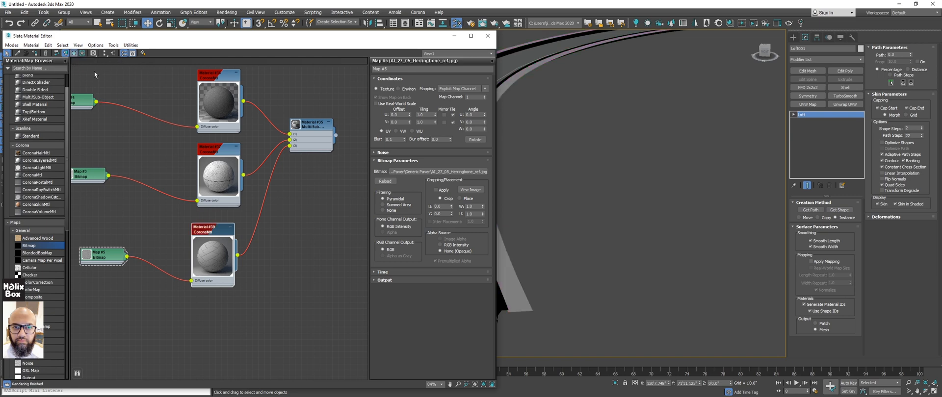
middle_drag(318, 213, 337, 206)
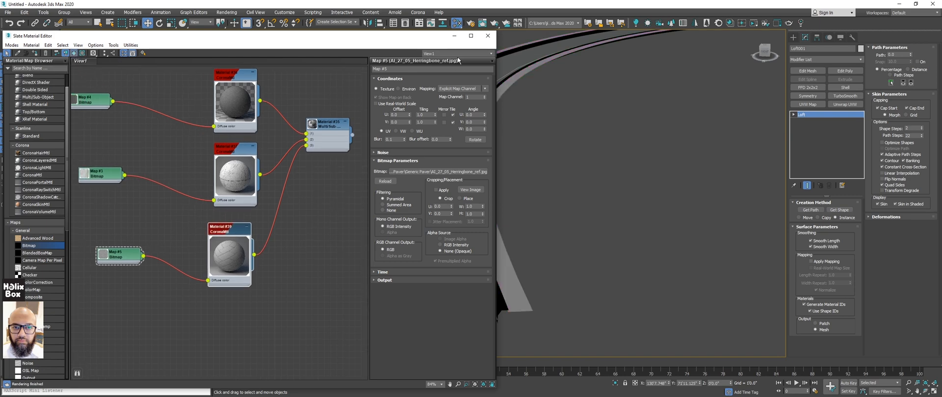
key(m)
Switch the Perspective viewport from Standard to High Quality rendering.
alt+middle_drag(504, 218, 504, 218)
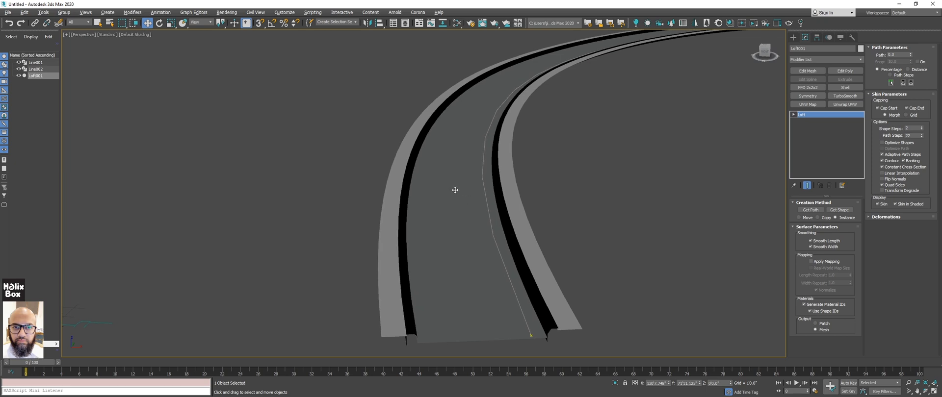
alt+middle_drag(455, 190, 454, 186)
middle_drag(425, 161, 418, 173)
click(135, 34)
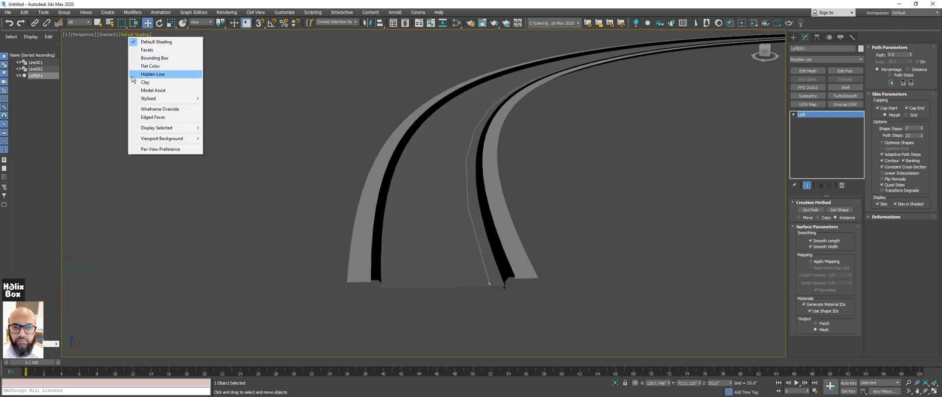
click(108, 34)
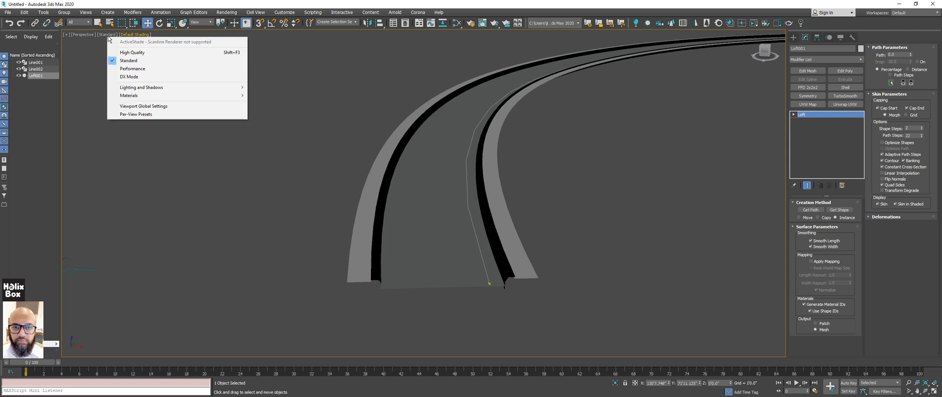
click(133, 52)
alt+middle_drag(450, 152, 579, 143)
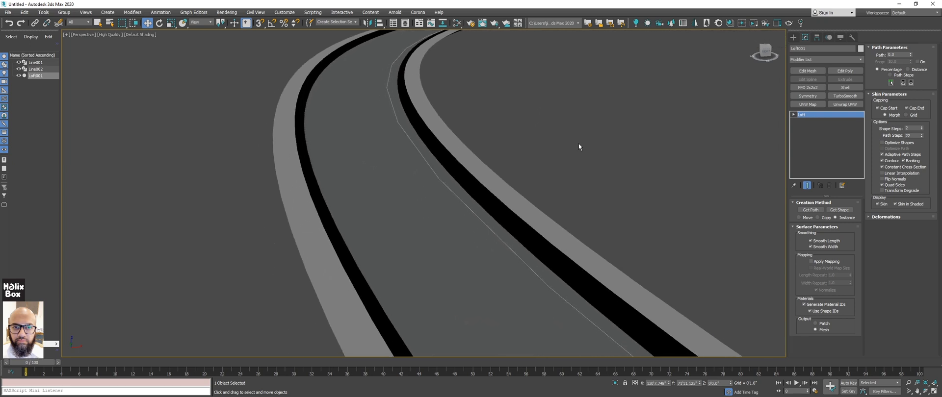
Enable Apply Mapping in the loft's surface parameters, and inspect the textures along the road, curbs and side strips.
click(815, 261)
alt+middle_drag(408, 126, 413, 49)
alt+middle_drag(401, 91, 349, 191)
scroll(385, 187, up, 5)
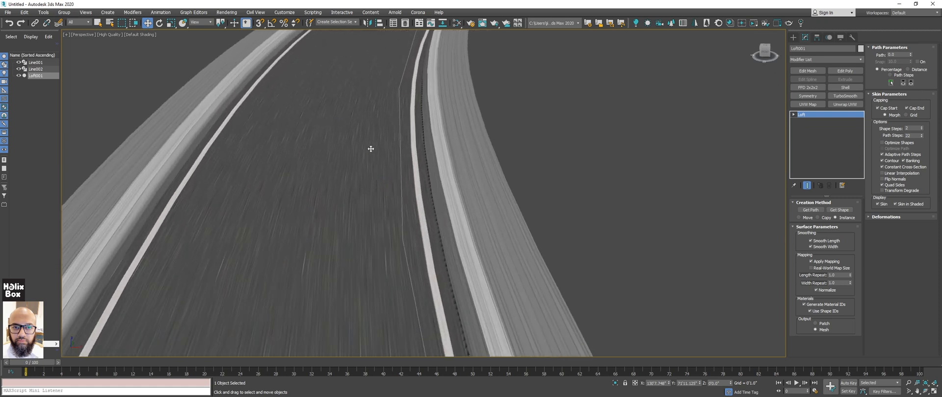
scroll(448, 140, down, 8)
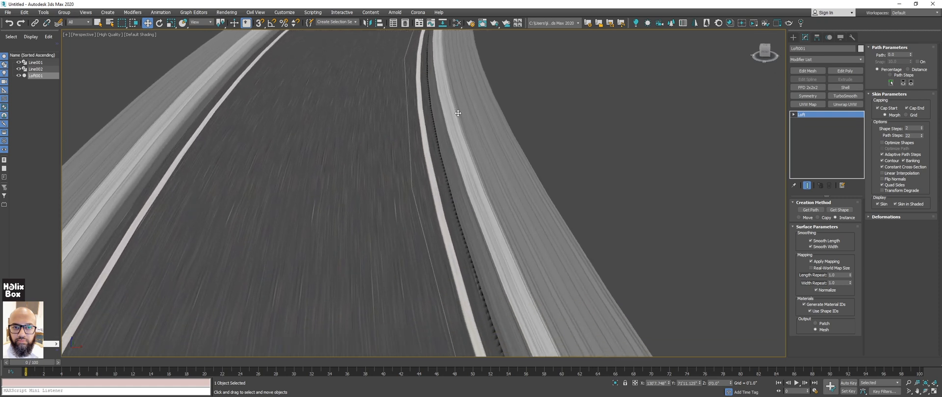
Try Length Repeat values of 4, 20 and 50 for the lofted road's mapping.
mouse_move(425, 135)
middle_down()
mouse_move(423, 151)
mouse_move(414, 137)
middle_up()
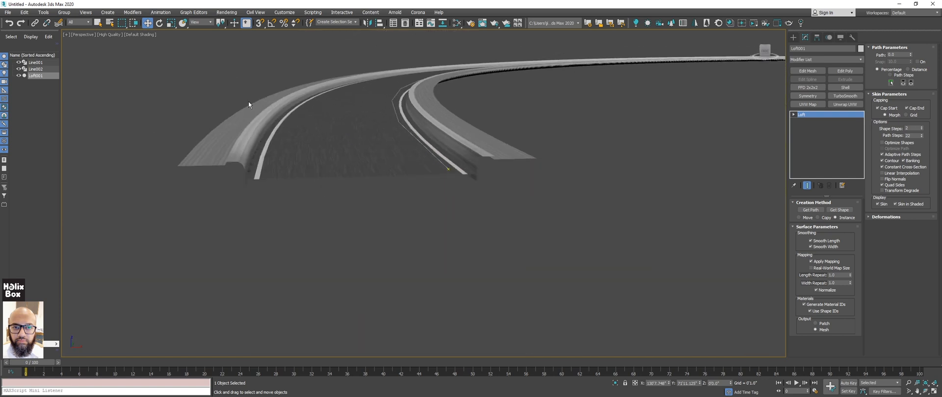
scroll(360, 118, up, 6)
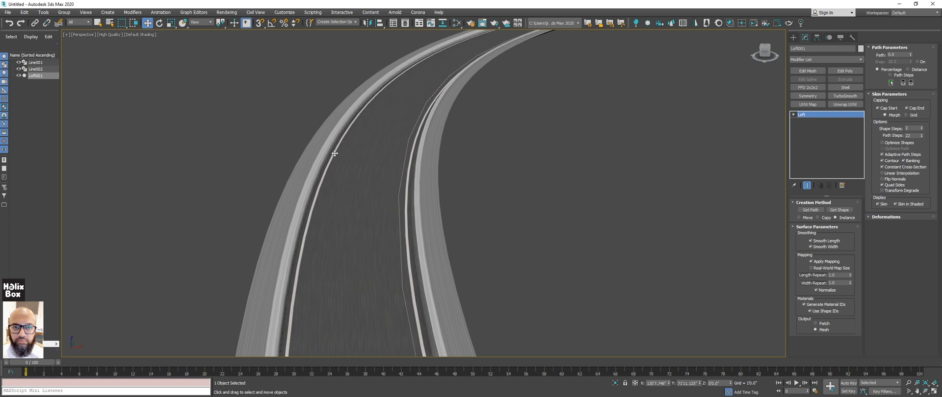
mouse_move(395, 161)
middle_down()
mouse_move(408, 143)
mouse_move(391, 161)
middle_up()
scroll(393, 153, down, 4)
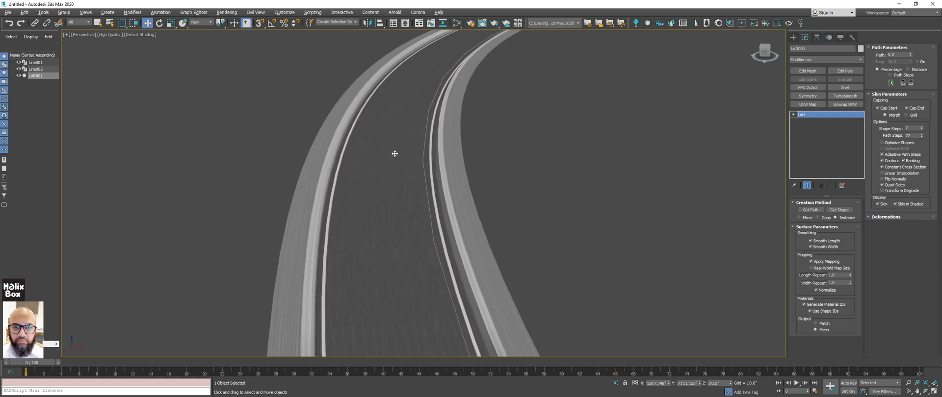
scroll(393, 153, up, 4)
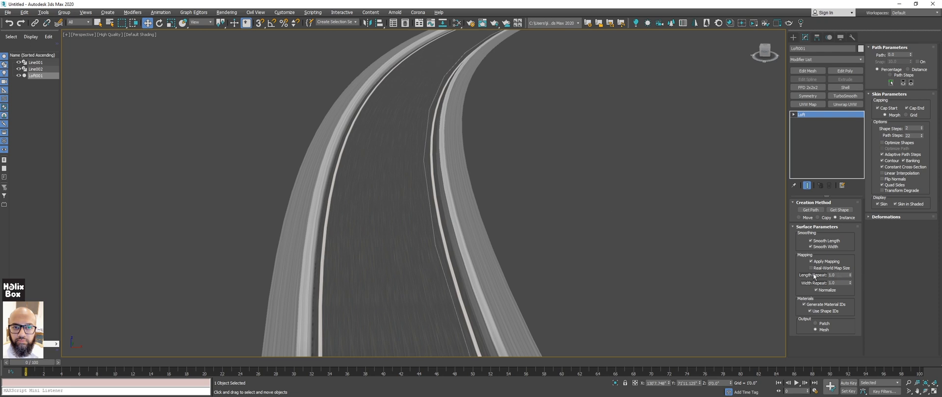
click(842, 275)
text(4)
key(Return)
text(20)
key(Return)
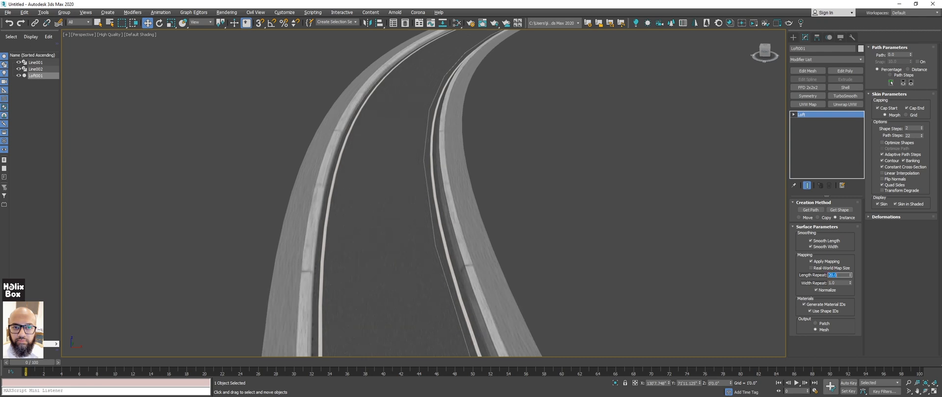
text(50)
key(Return)
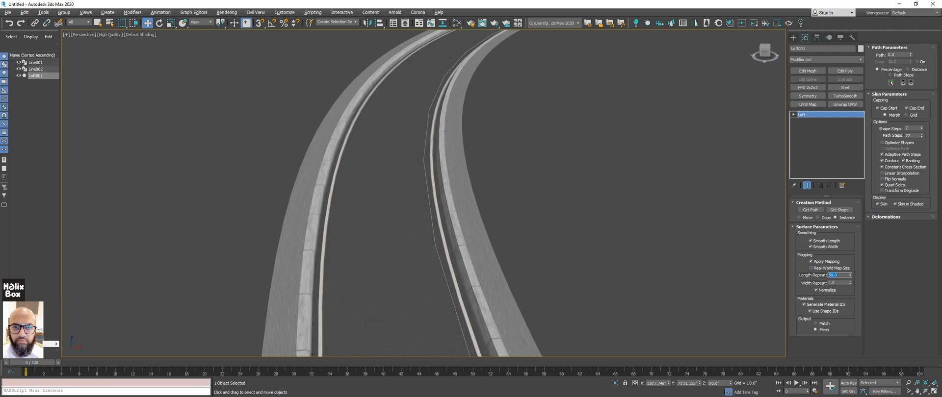
Inspect the curb texture along the road and set the loft's Length Repeat to 100.
alt+middle_drag(389, 196, 402, 183)
scroll(407, 189, up, 3)
scroll(403, 183, up, 3)
scroll(403, 183, down, 3)
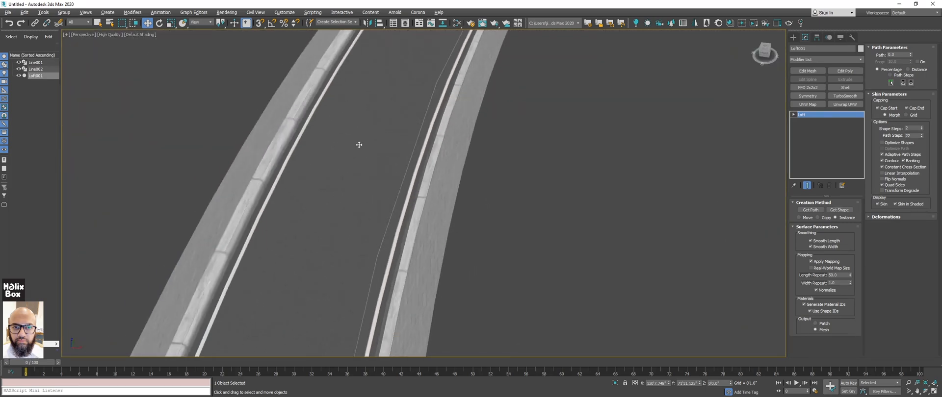
alt+middle_drag(358, 143, 360, 134)
scroll(358, 125, up, 3)
scroll(384, 191, down, 3)
alt+middle_drag(532, 195, 677, 251)
double_click(839, 275)
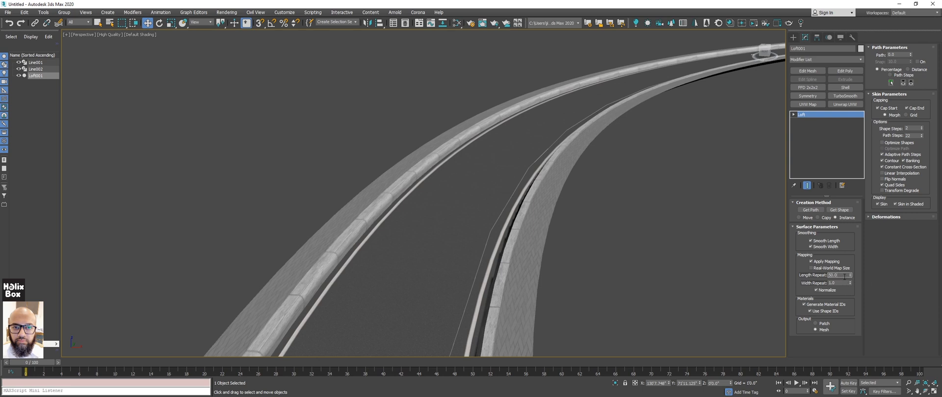
text(100)
key(Return)
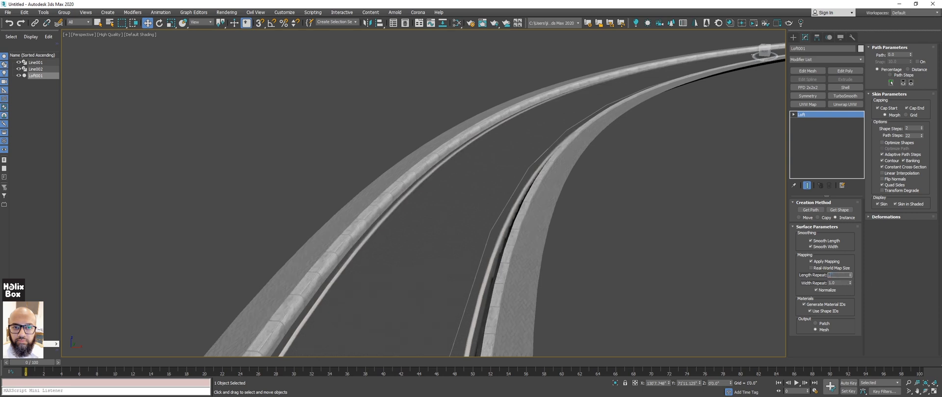
Switch the Perspective viewport from High Quality back to Standard rendering and select the lofted road again.
alt+middle_drag(479, 277, 463, 133)
click(140, 35)
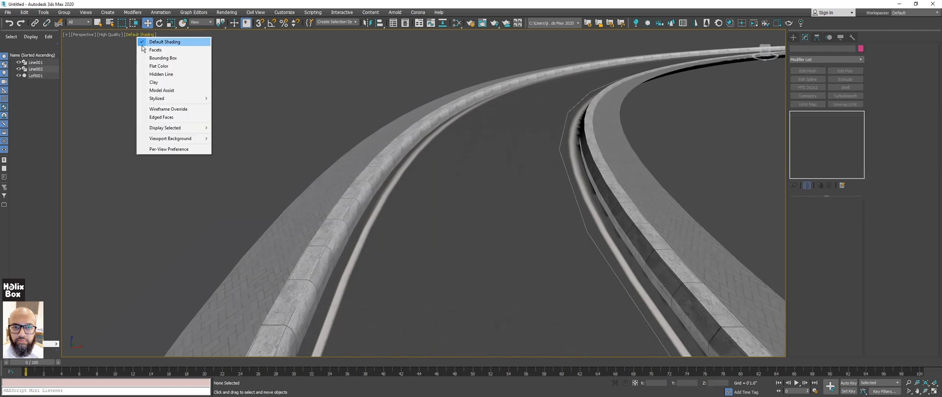
click(110, 35)
click(157, 58)
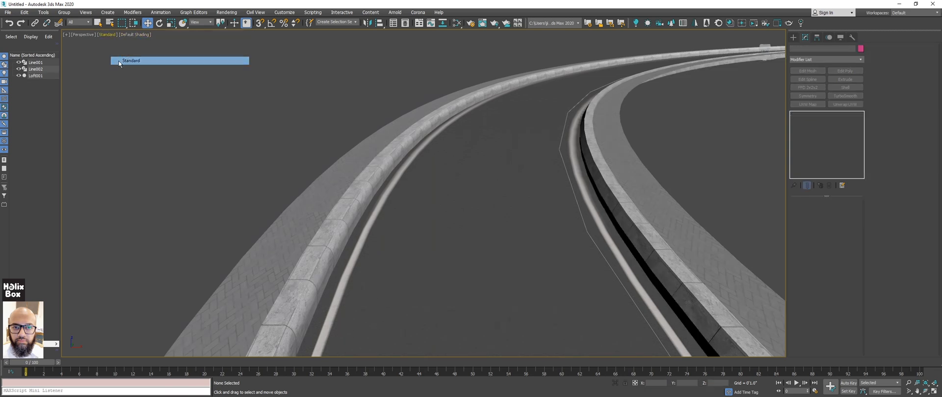
click(626, 162)
Examine how the curb and side strip textures follow the curve and the sharp bend of the road.
alt+middle_drag(519, 141, 511, 149)
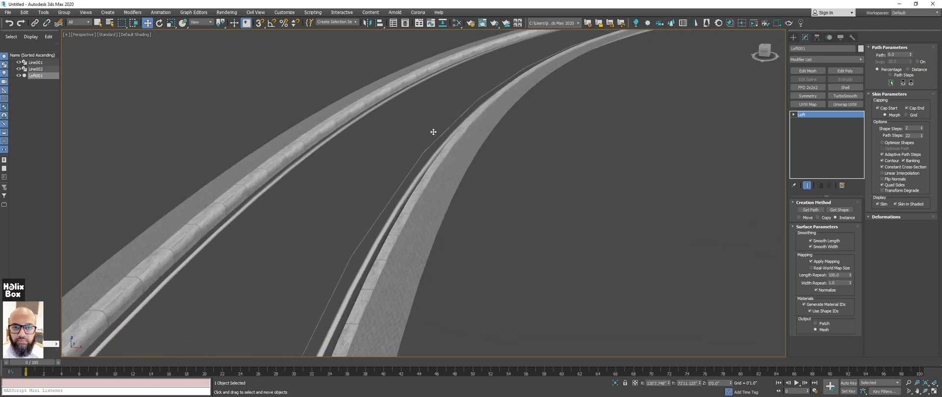
alt+middle_drag(433, 132, 423, 127)
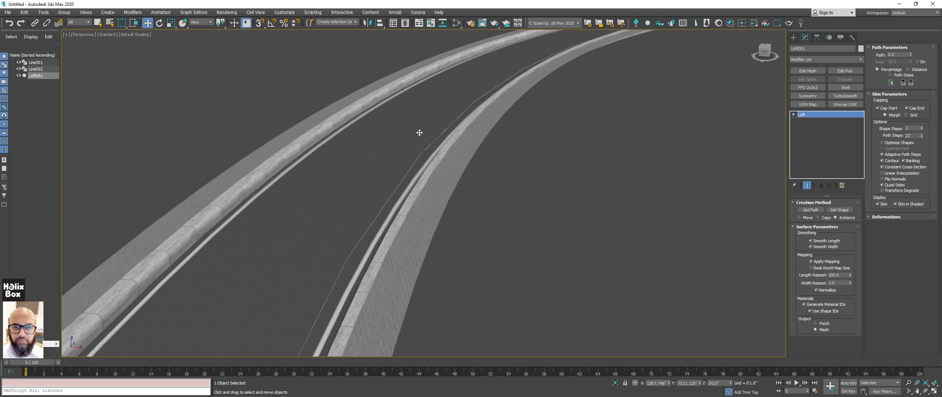
alt+middle_drag(414, 152, 485, 197)
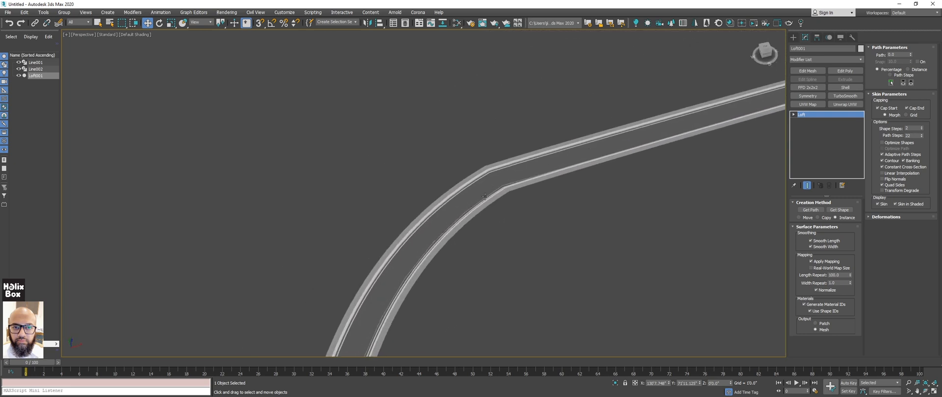
scroll(484, 198, up, 3)
scroll(505, 175, up, 3)
middle_drag(549, 134, 546, 144)
scroll(534, 143, up, 2)
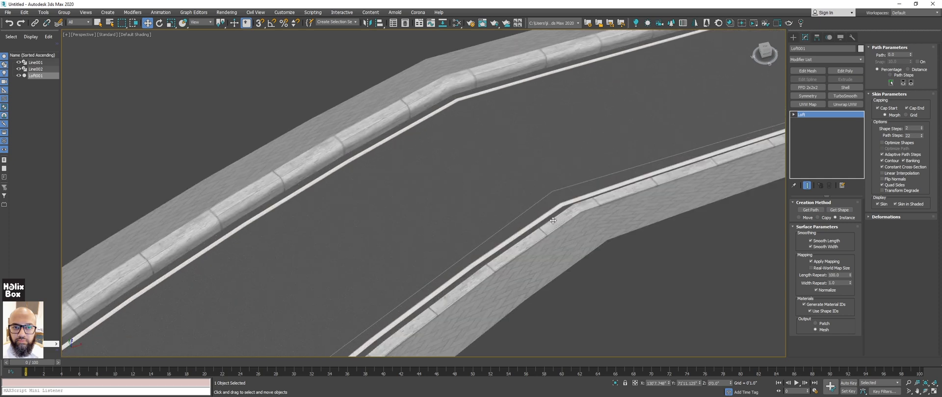
scroll(553, 221, down, 3)
scroll(554, 181, up, 5)
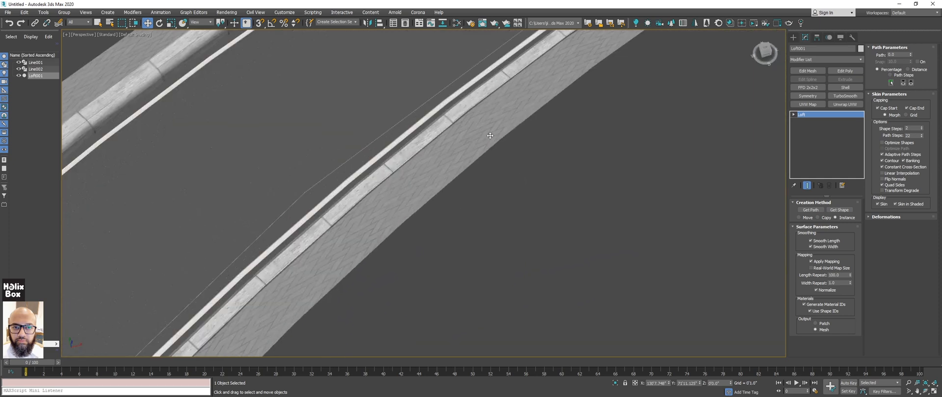
middle_drag(490, 137, 515, 221)
scroll(560, 228, down, 4)
scroll(391, 219, down, 4)
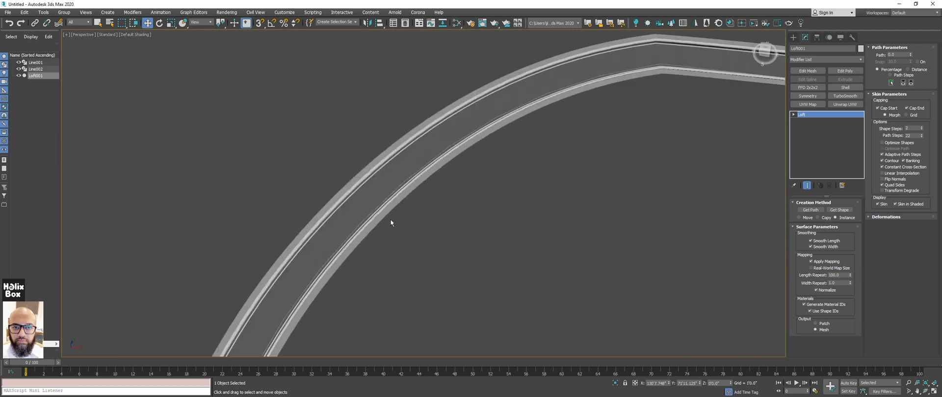
Examine the scale of the asphalt, curb and paving textures up close along the road.
middle_drag(314, 223, 441, 111)
scroll(433, 224, up, 4)
middle_drag(365, 212, 434, 158)
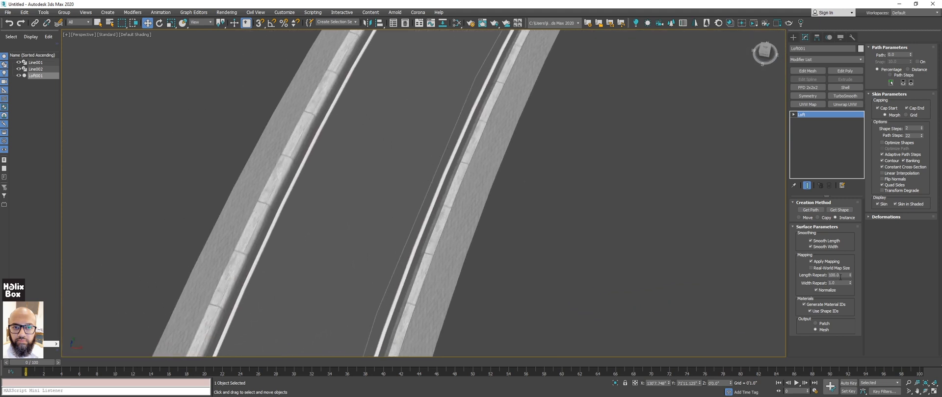
middle_drag(375, 196, 417, 181)
scroll(418, 181, up, 5)
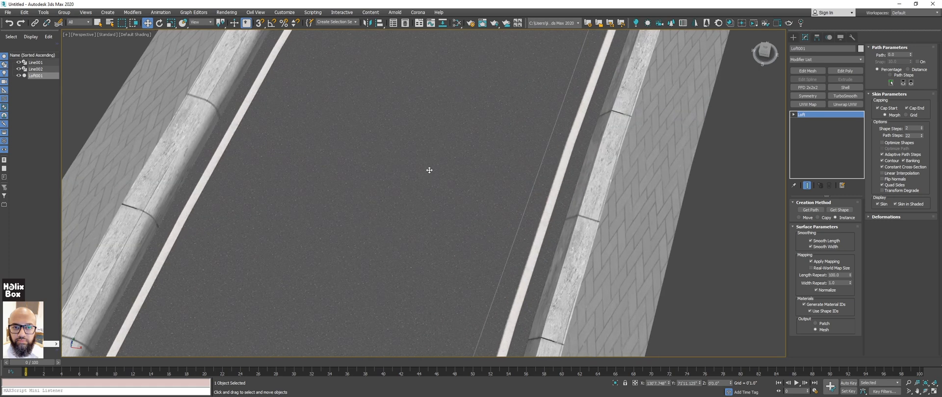
scroll(429, 168, down, 5)
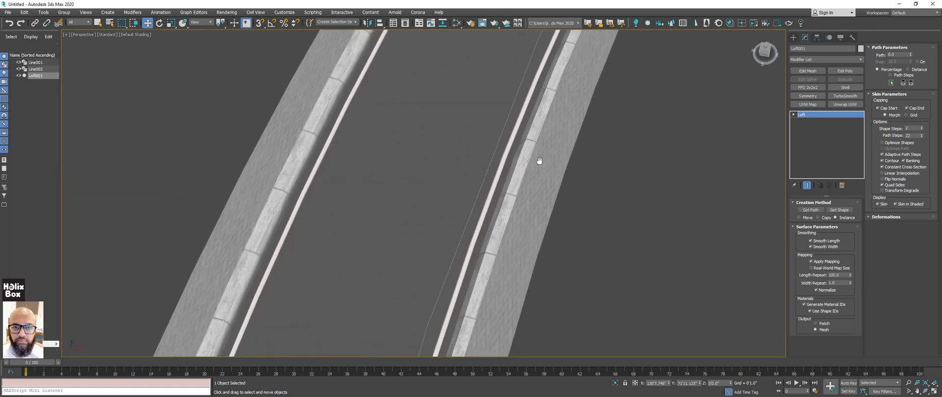
middle_drag(538, 160, 552, 166)
Open the material editor and move the second material's bitmap node closer to its material, keeping the side strip in view.
key(m)
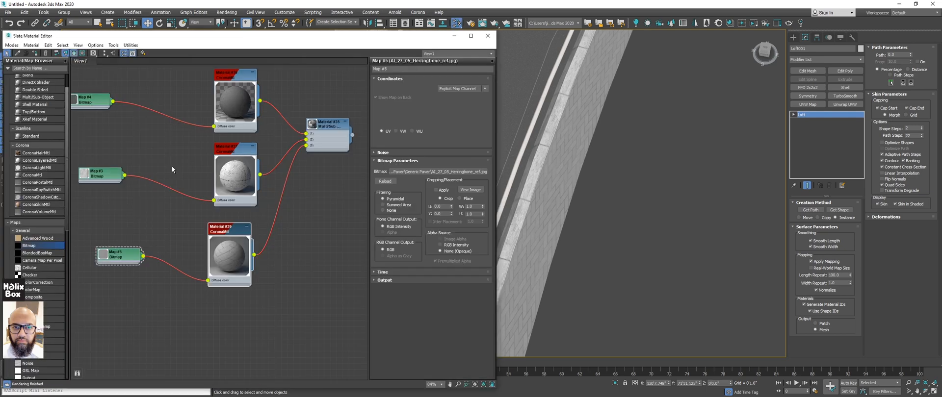
drag(104, 175, 122, 169)
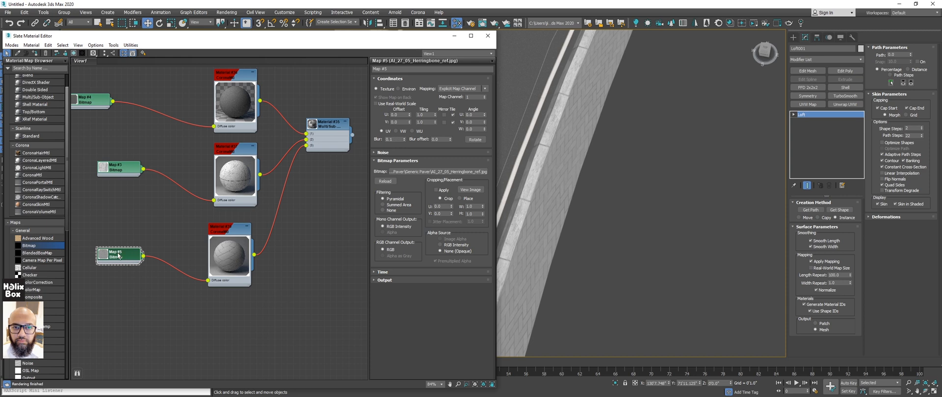
middle_drag(667, 181, 701, 187)
Try V tiling values of 10 and 2 on the herringbone bitmap and compare the paving on the side strip.
double_click(427, 115)
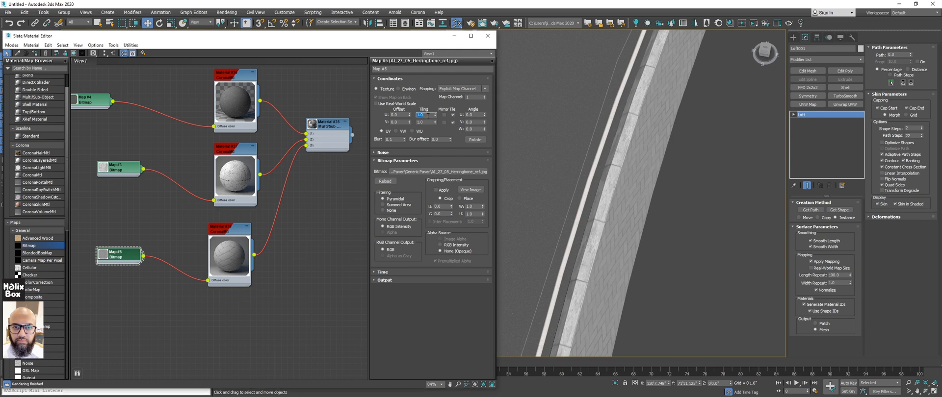
text(10)
key(Return)
key(Tab)
middle_drag(680, 202, 649, 182)
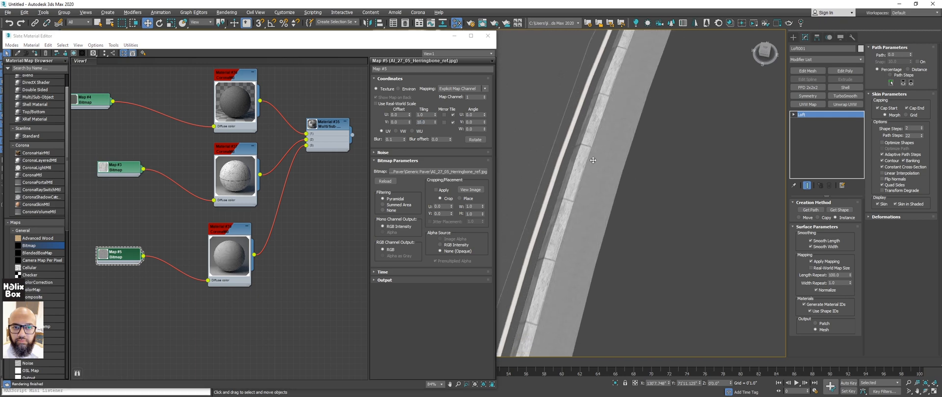
scroll(593, 161, up, 5)
double_click(423, 122)
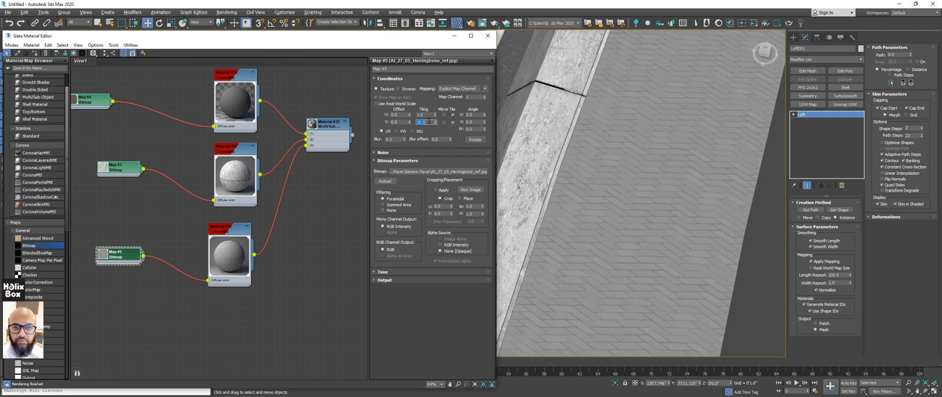
text(2)
key(Return)
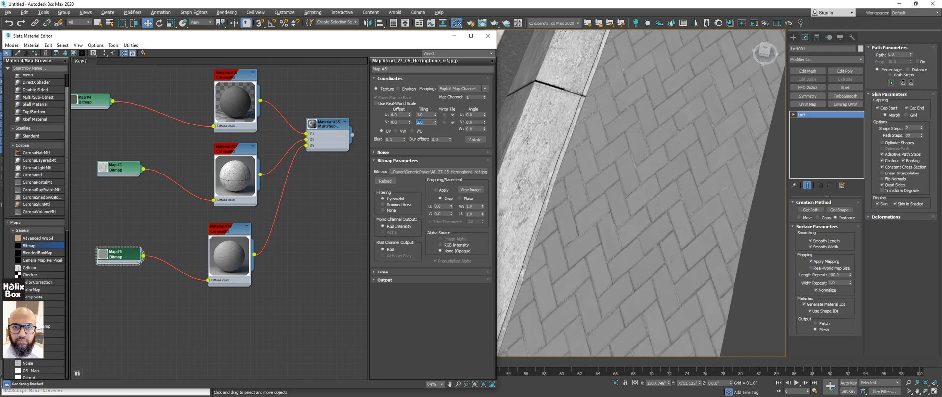
Set the herringbone bitmap's V tiling to 3 and check the paving along the side strip.
text(3)
key(Return)
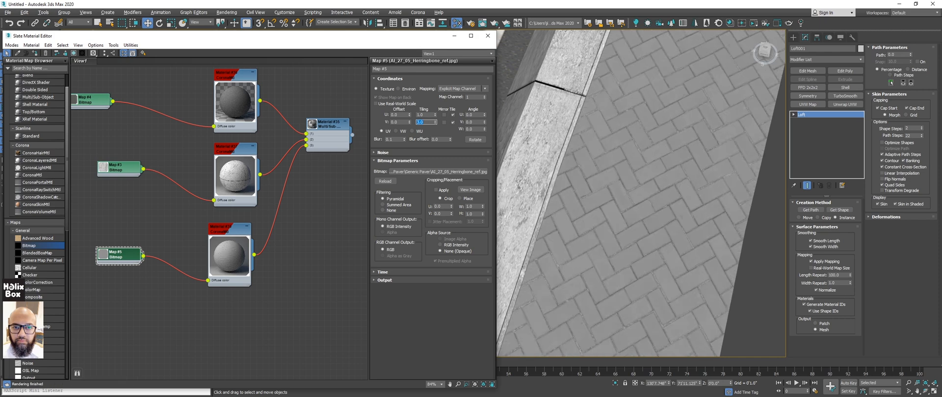
scroll(610, 142, down, 5)
middle_drag(614, 153, 581, 171)
middle_drag(747, 259, 644, 116)
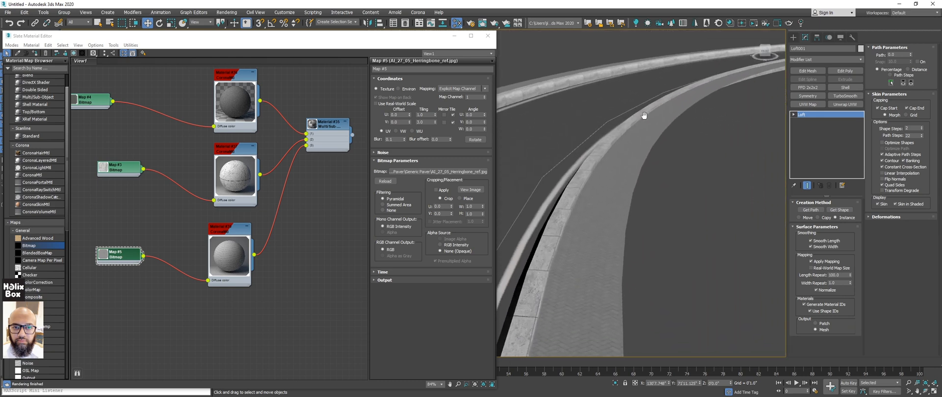
scroll(603, 186, up, 5)
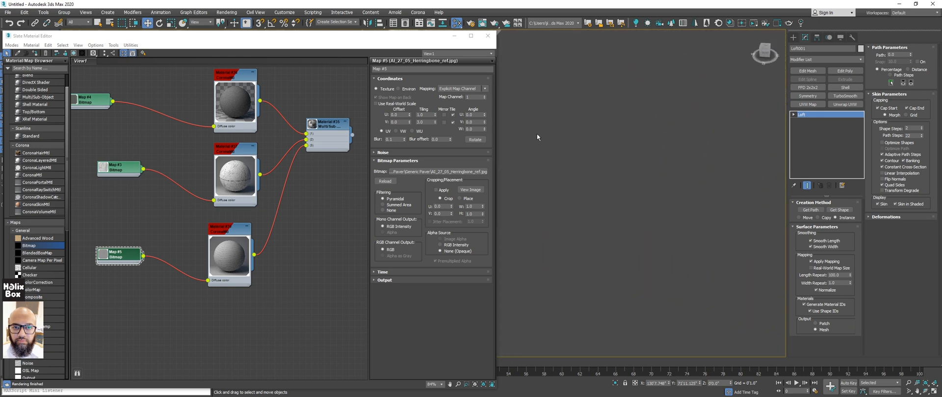
scroll(537, 135, down, 3)
middle_drag(598, 202, 582, 188)
Move the material editor aside to uncover more of the viewport and inspect the herringbone paving beside the curb.
drag(387, 35, 333, 29)
middle_drag(727, 198, 525, 164)
scroll(628, 182, up, 3)
scroll(630, 184, down, 1)
scroll(630, 184, down, 8)
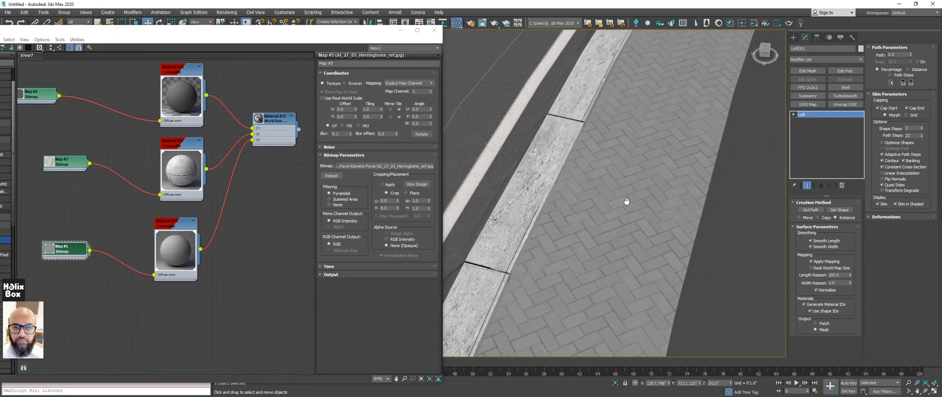
scroll(609, 174, up, 8)
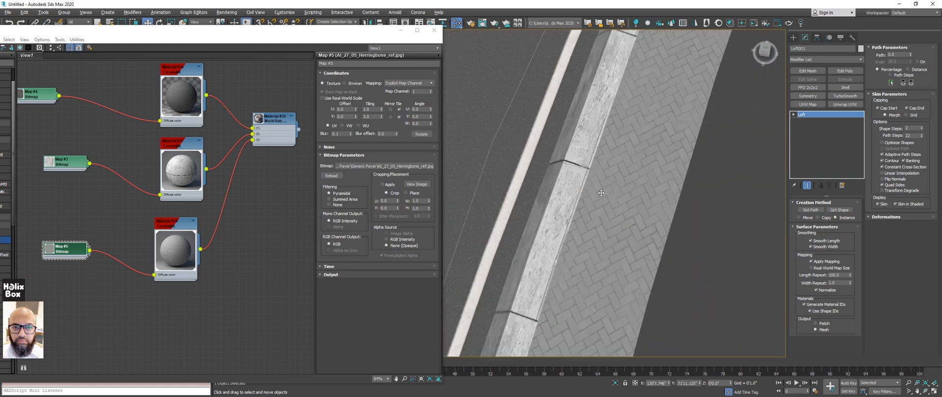
scroll(618, 193, up, 2)
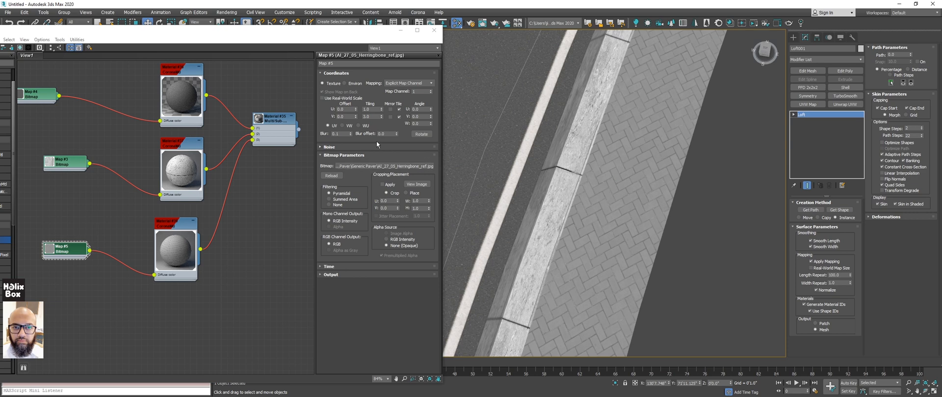
Set the herringbone bitmap's V tiling to 6 and zoom in on the side strip paving.
double_click(369, 109)
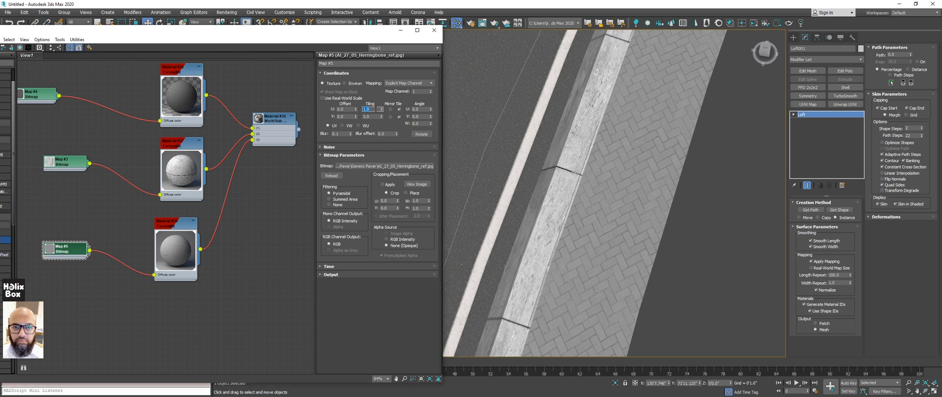
key(Tab)
text(6)
key(Return)
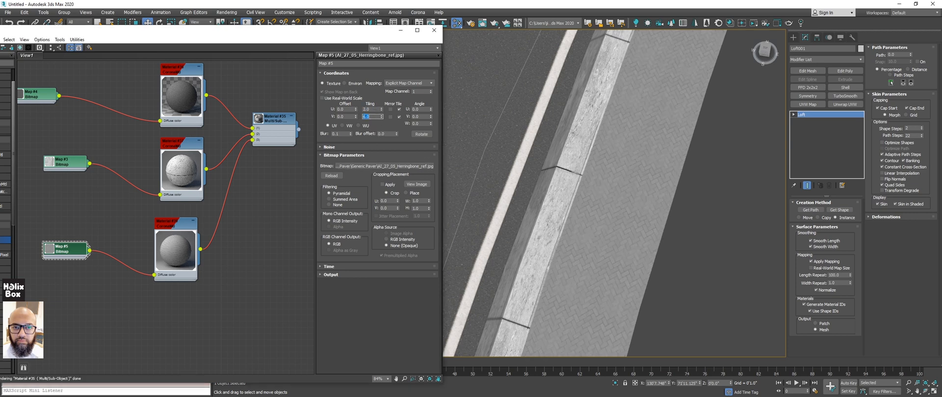
middle_drag(594, 132, 550, 162)
scroll(624, 154, up, 3)
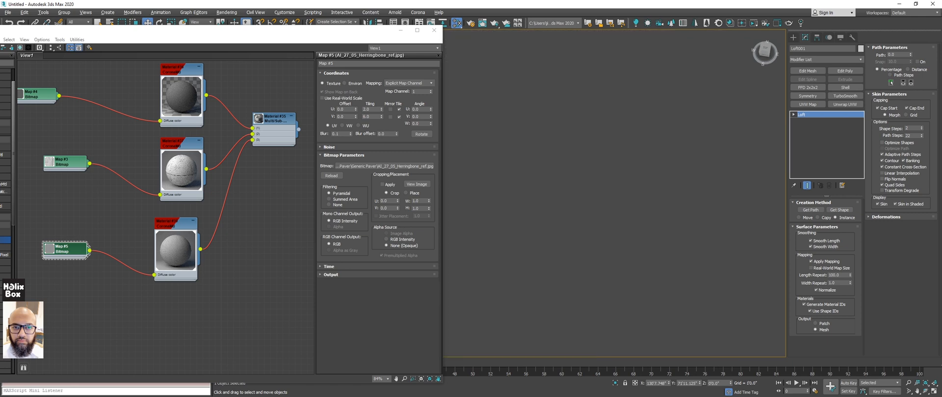
Check the herringbone paving along the side strip and open the settings of the curb's paved concrete bitmap.
scroll(624, 154, down, 2)
middle_drag(564, 130, 628, 125)
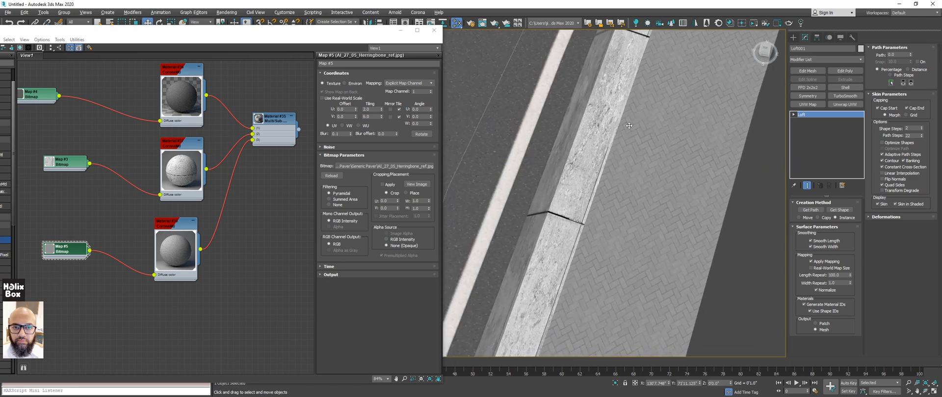
scroll(629, 126, down, 5)
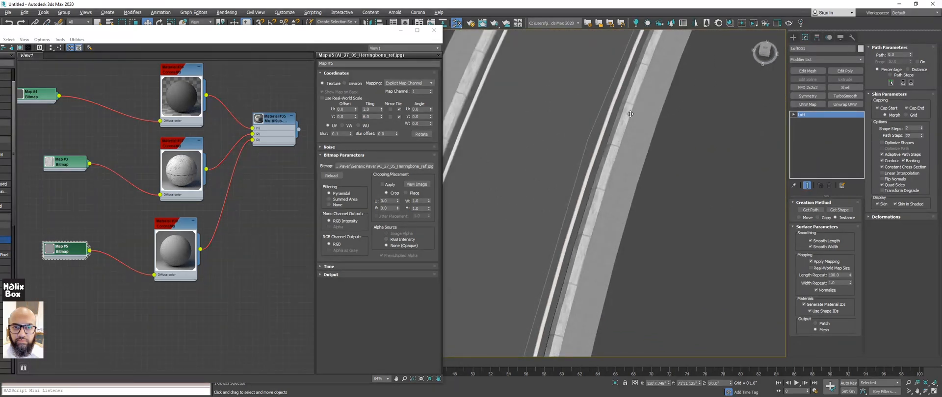
click(69, 165)
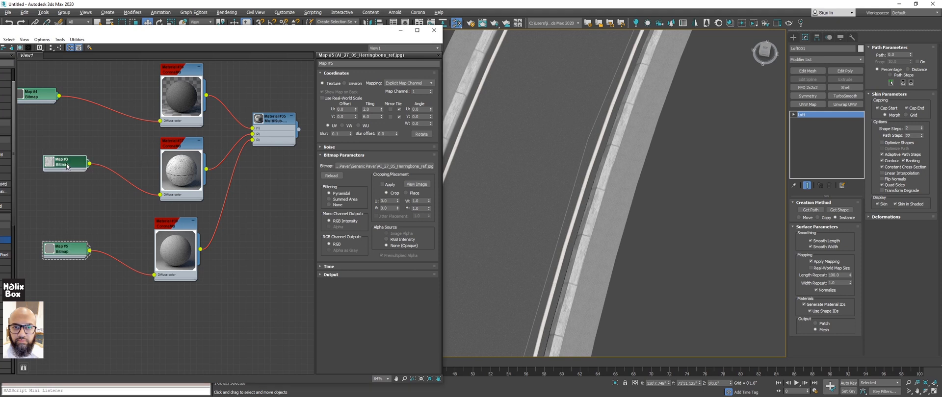
double_click(68, 164)
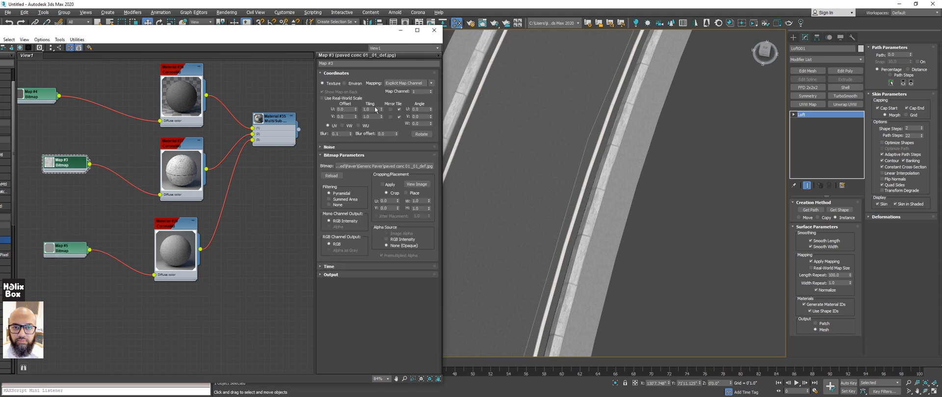
Try a U tiling of 2 and a V tiling of 6 on the paved concrete bitmap and inspect the curb.
click(375, 109)
text(2)
key(Tab)
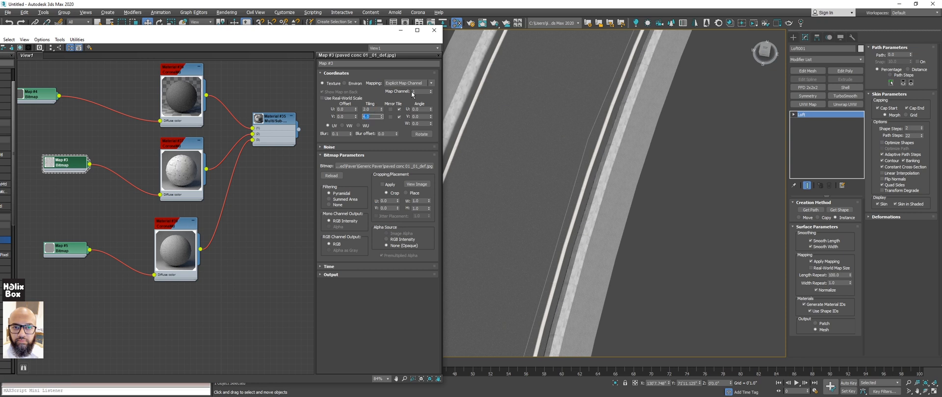
scroll(611, 154, up, 5)
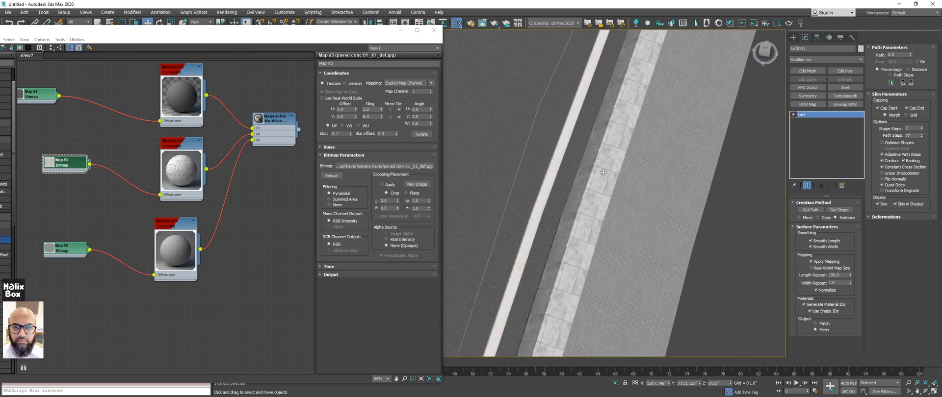
Set the paved concrete bitmap's U tiling to 1 and its V tiling to 4.
double_click(376, 109)
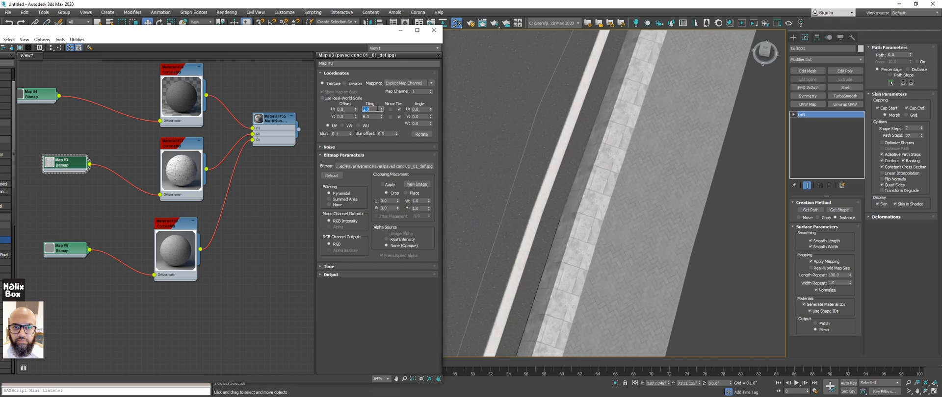
text(1)
key(Return)
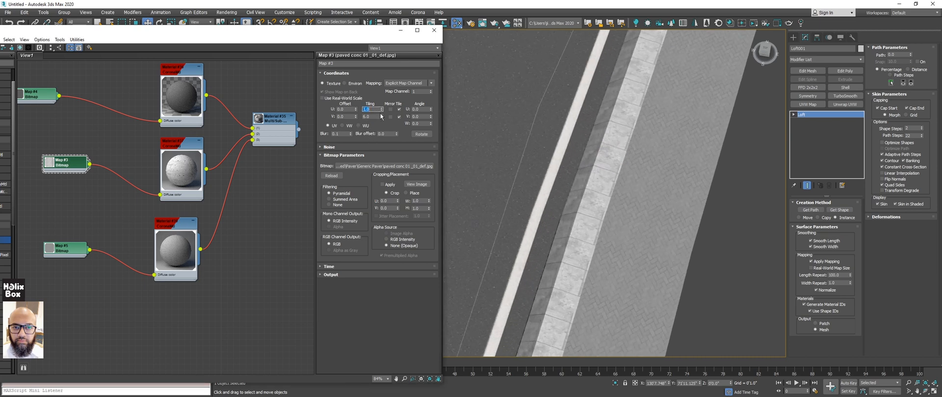
double_click(376, 117)
text(4)
key(Return)
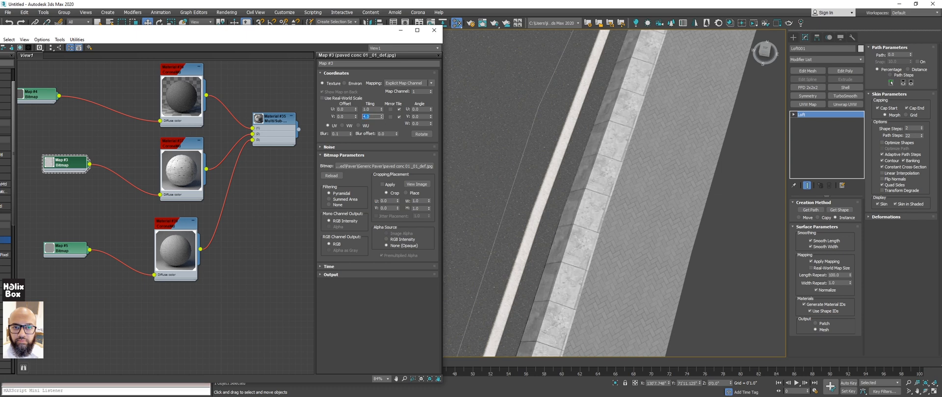
key(Return)
Review the textures along the curved road and close the material editor.
middle_drag(634, 104, 606, 155)
scroll(605, 153, down, 6)
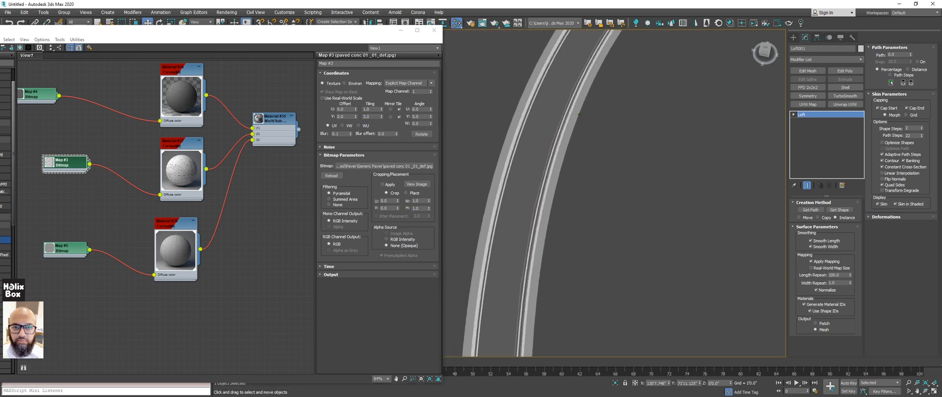
middle_drag(578, 114, 563, 260)
alt+middle_drag(563, 260, 525, 169)
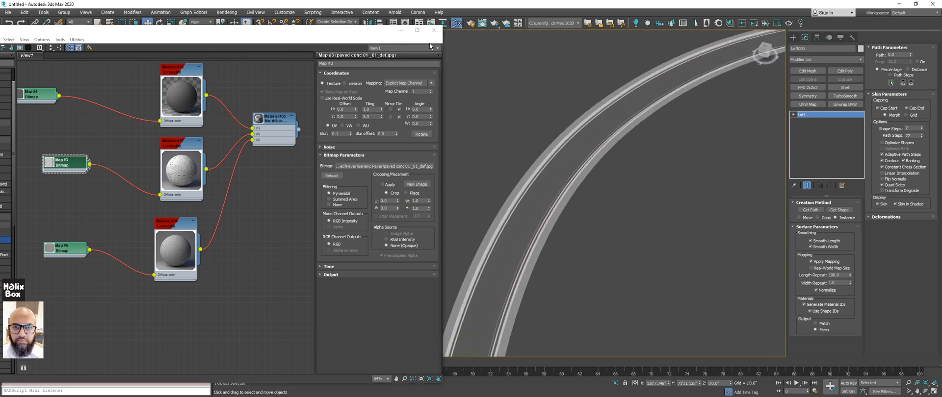
click(434, 31)
Examine the asphalt and the curb block joints up close around the bend in the road.
alt+middle_drag(543, 146, 423, 202)
middle_drag(569, 183, 536, 193)
scroll(461, 171, up, 10)
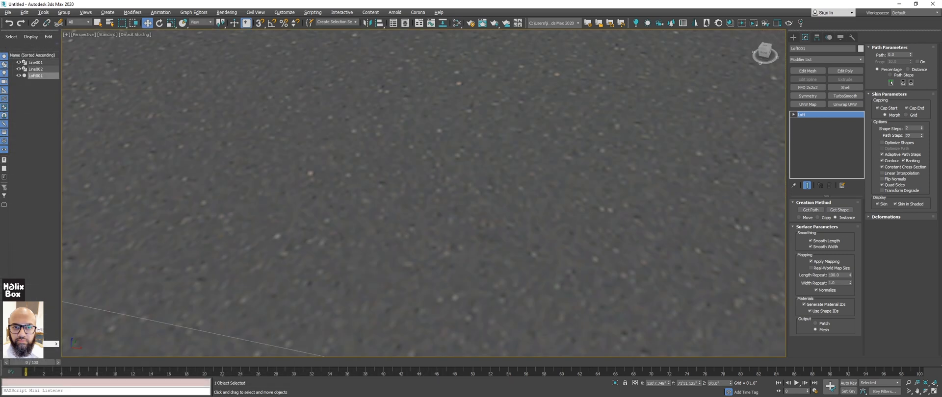
scroll(459, 170, down, 8)
middle_drag(477, 152, 531, 238)
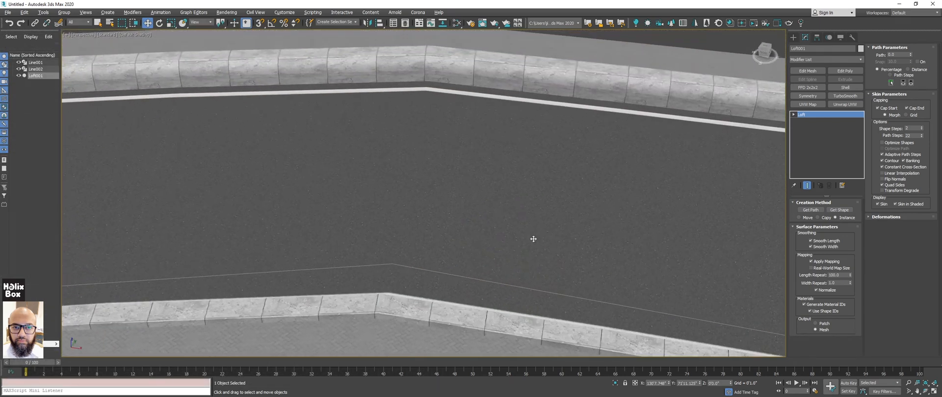
scroll(501, 191, down, 2)
scroll(496, 187, up, 4)
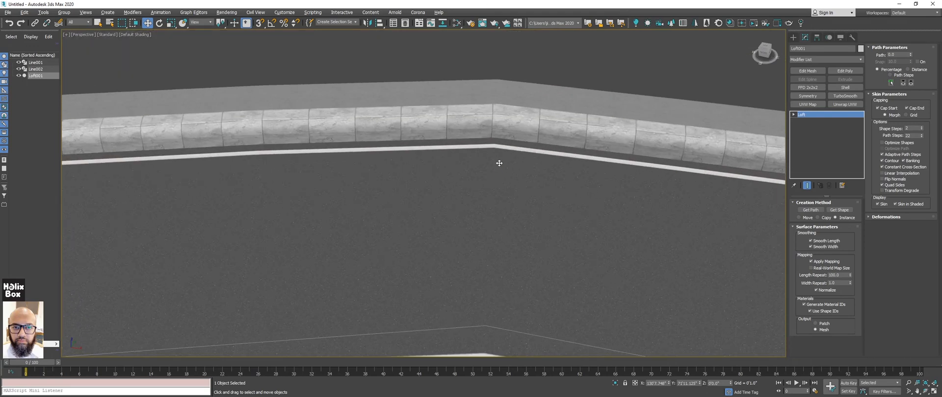
alt+middle_drag(468, 174, 510, 215)
scroll(511, 215, up, 4)
scroll(510, 215, down, 4)
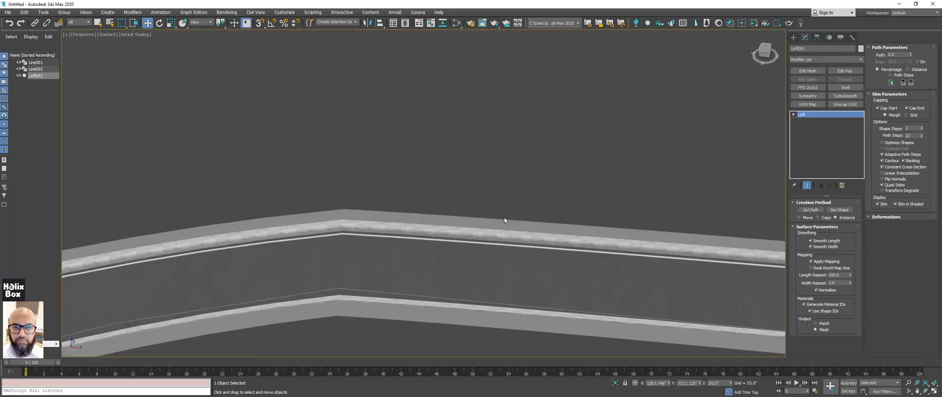
middle_drag(495, 239, 535, 216)
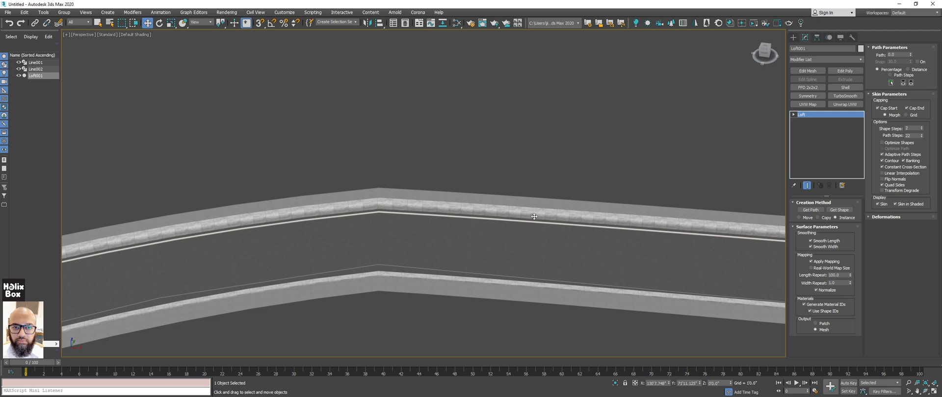
Examine the whole road loft, then its angular corner with the curbs and painted edge lines.
middle_drag(360, 229, 395, 164)
scroll(420, 211, down, 6)
scroll(568, 216, down, 5)
alt+middle_drag(491, 188, 517, 199)
scroll(545, 223, up, 8)
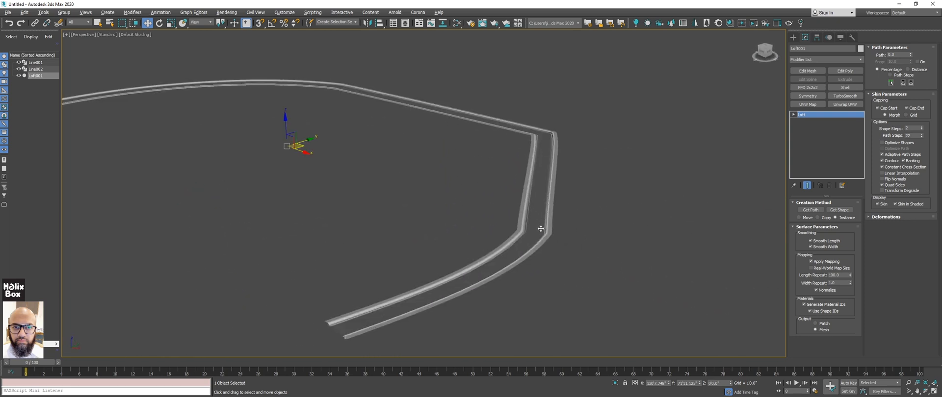
alt+middle_drag(544, 226, 523, 259)
scroll(528, 214, up, 7)
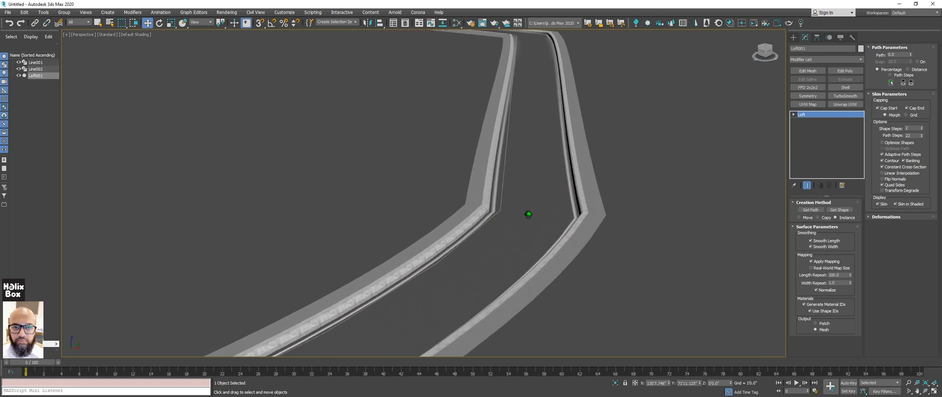
scroll(528, 214, up, 1)
middle_drag(524, 189, 465, 213)
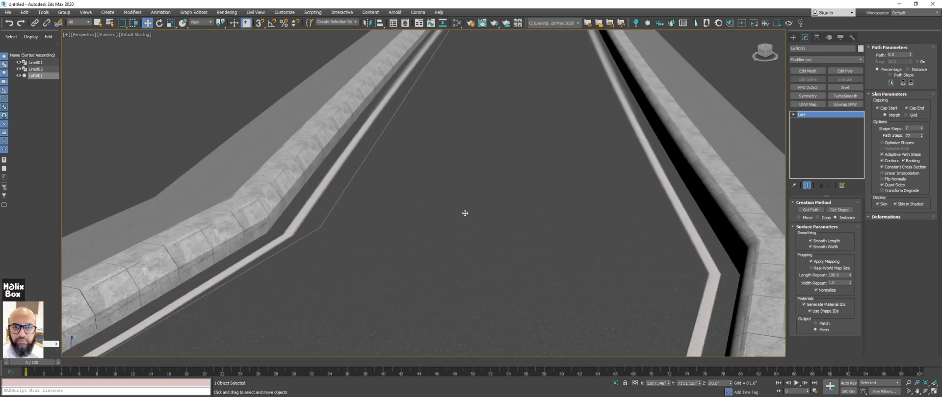
scroll(467, 207, down, 1)
scroll(532, 160, down, 6)
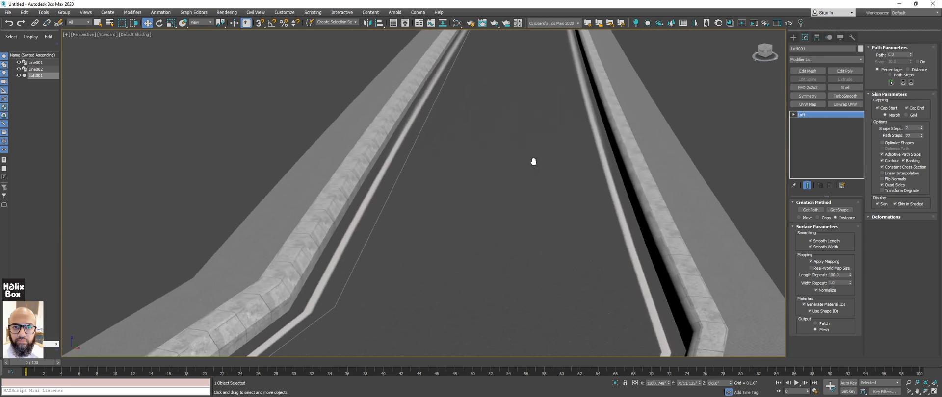
middle_drag(493, 242, 510, 249)
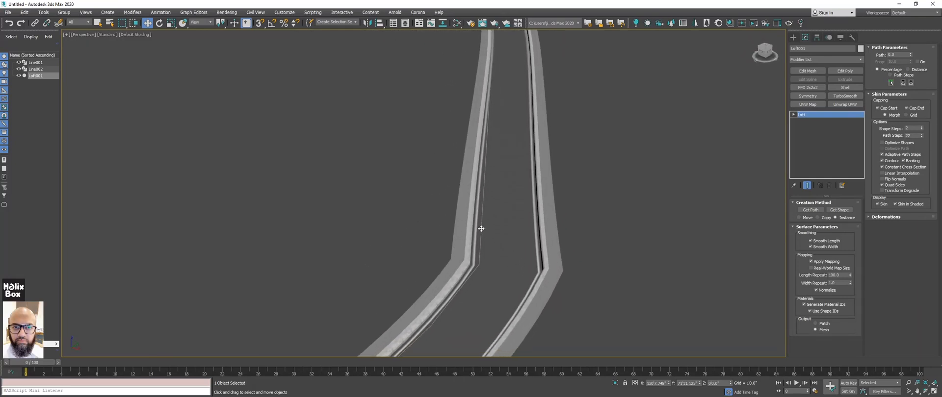
Select the loft's path line beside the curb, and reselect the road loft.
click(481, 229)
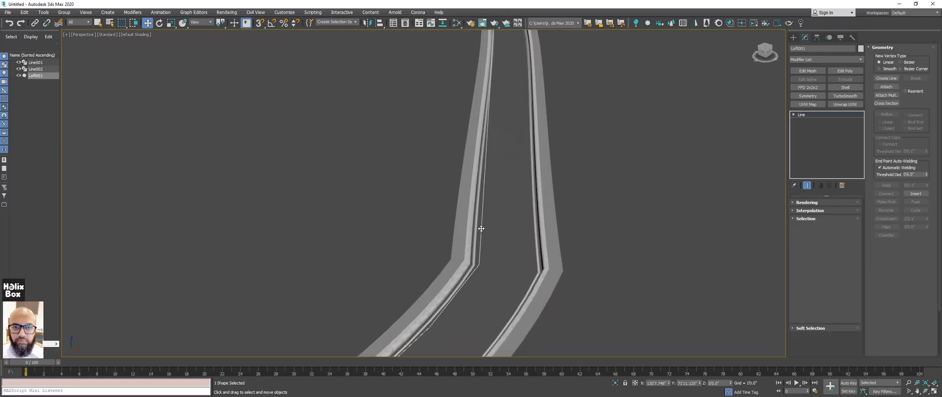
middle_drag(479, 227, 496, 237)
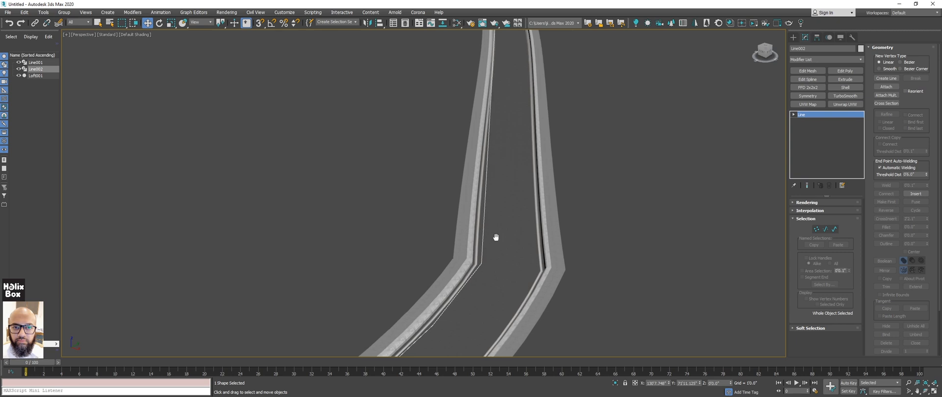
click(517, 203)
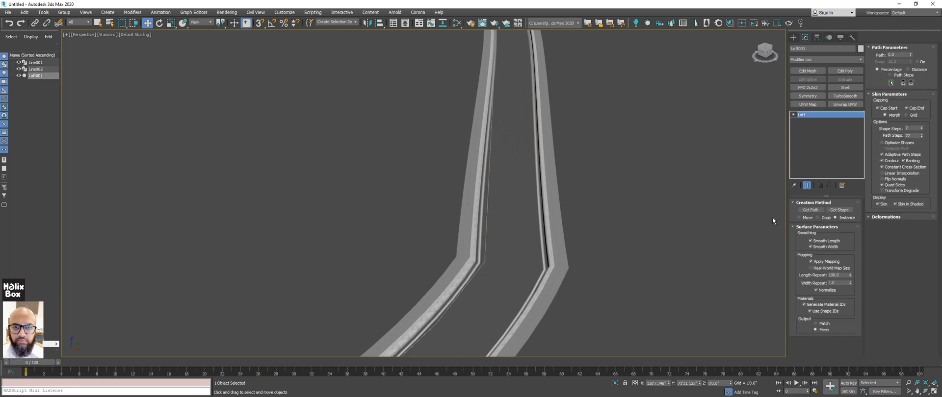